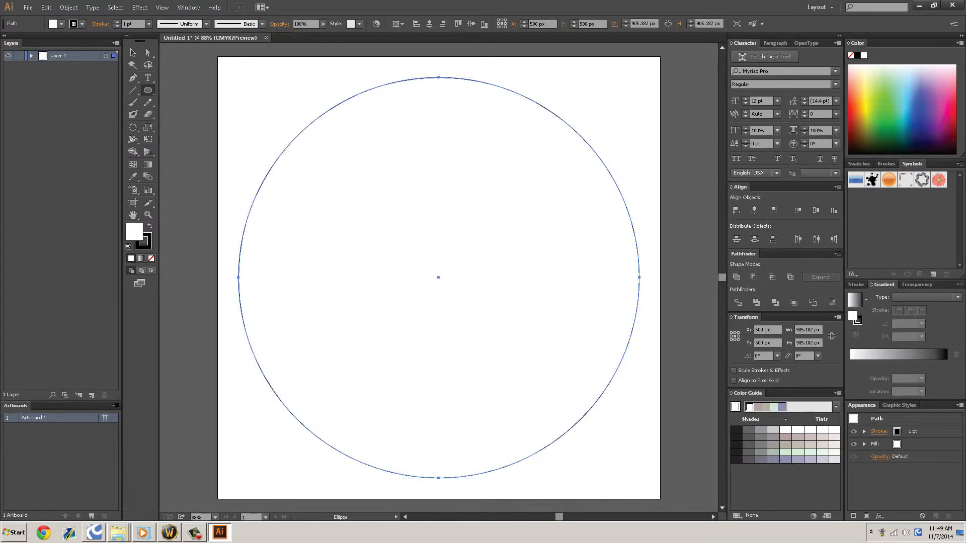
Remove the large circle's stroke and fill the circle with a linear white-to-black gradient.
{"action": "left_click", "coordinate": [74, 24]}
{"action": "left_click", "coordinate": [6, 41]}
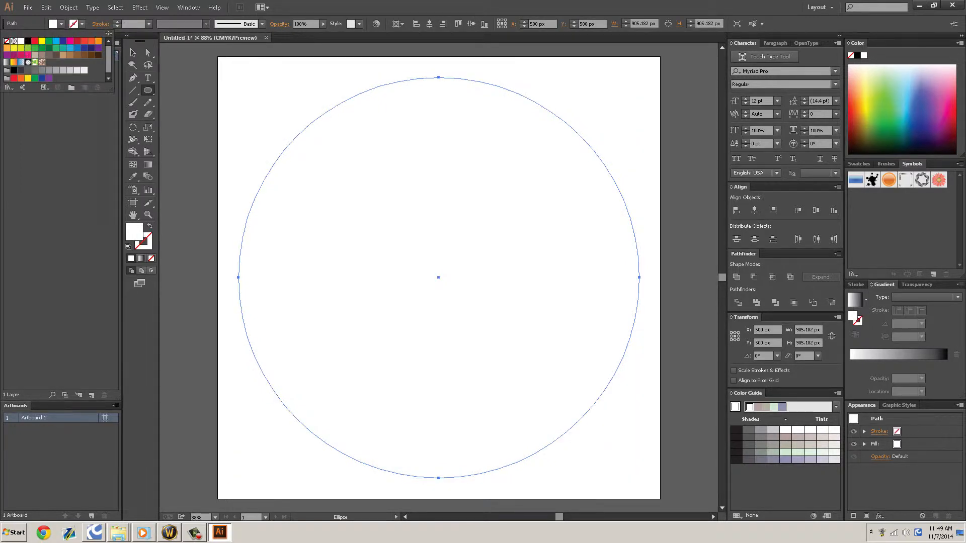
{"action": "left_click", "coordinate": [58, 24]}
{"action": "left_click", "coordinate": [58, 24]}
{"action": "left_click", "coordinate": [58, 24]}
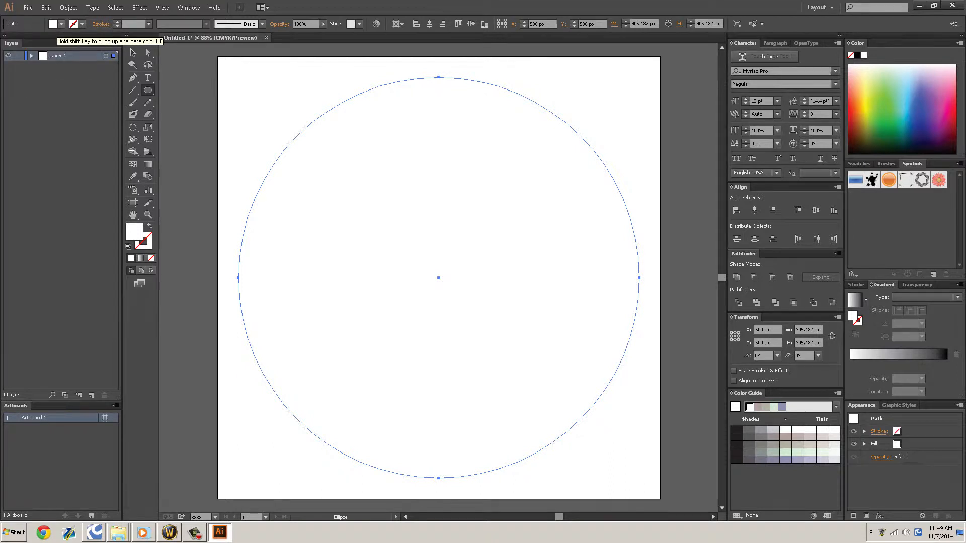
{"action": "left_click", "coordinate": [62, 24]}
{"action": "left_click", "coordinate": [61, 25]}
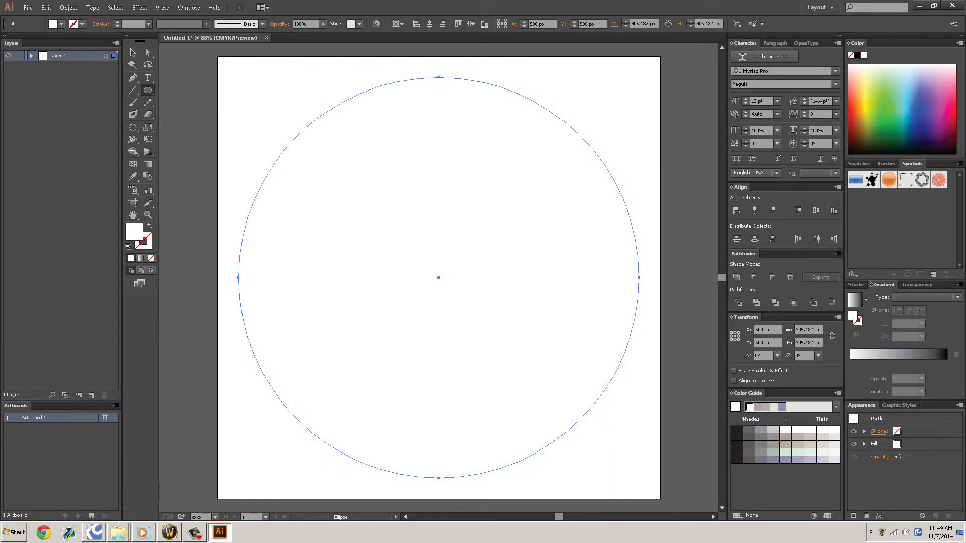
{"action": "left_click", "coordinate": [925, 298]}
{"action": "left_click", "coordinate": [908, 307]}
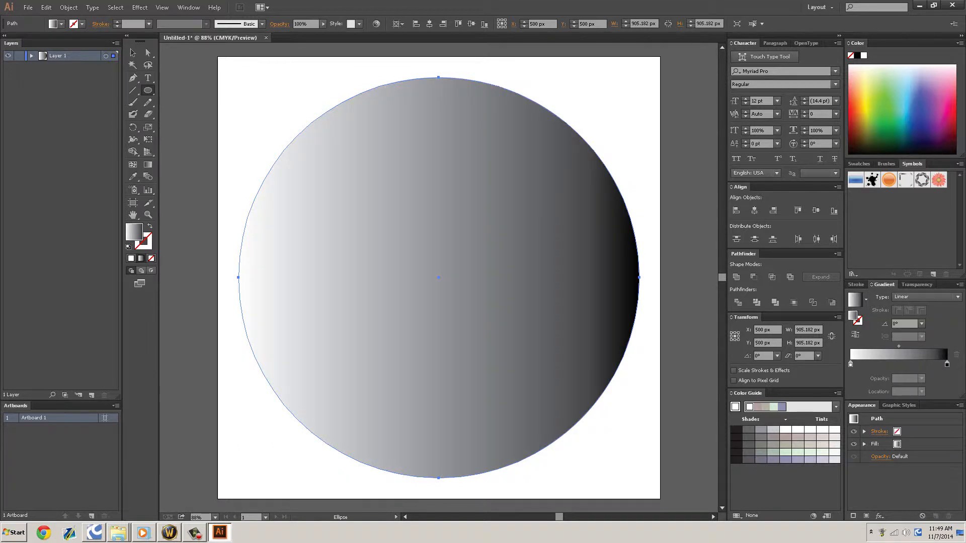
Angle the circle's gradient diagonally to about -46.7°, from outside its upper-left edge to beyond its lower-right edge.
{"action": "mouse_move", "coordinate": [439, 277]}
{"action": "left_mouse_down"}
{"action": "mouse_move", "coordinate": [483, 232]}
{"action": "mouse_move", "coordinate": [551, 120]}
{"action": "left_mouse_up"}
{"action": "key", "text": "ctrl+z"}
{"action": "key", "text": "g"}
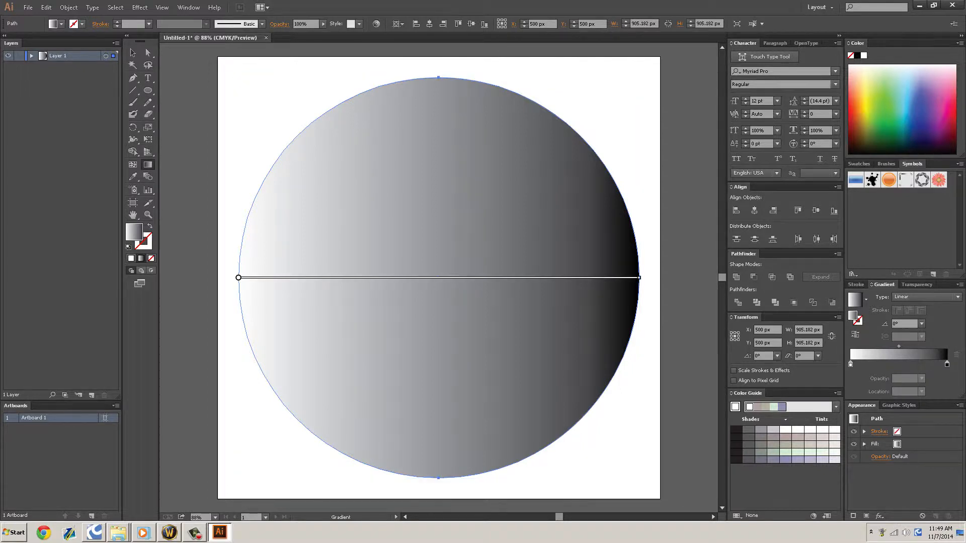
{"action": "mouse_move", "coordinate": [639, 277]}
{"action": "left_mouse_down"}
{"action": "mouse_move", "coordinate": [696, 278]}
{"action": "mouse_move", "coordinate": [682, 405]}
{"action": "mouse_move", "coordinate": [572, 516]}
{"action": "left_mouse_up"}
{"action": "scroll", "coordinate": [563, 483], "scroll_direction": "up", "scroll_amount": 2}
{"action": "scroll", "coordinate": [439, 278], "scroll_direction": "up", "scroll_amount": 1}
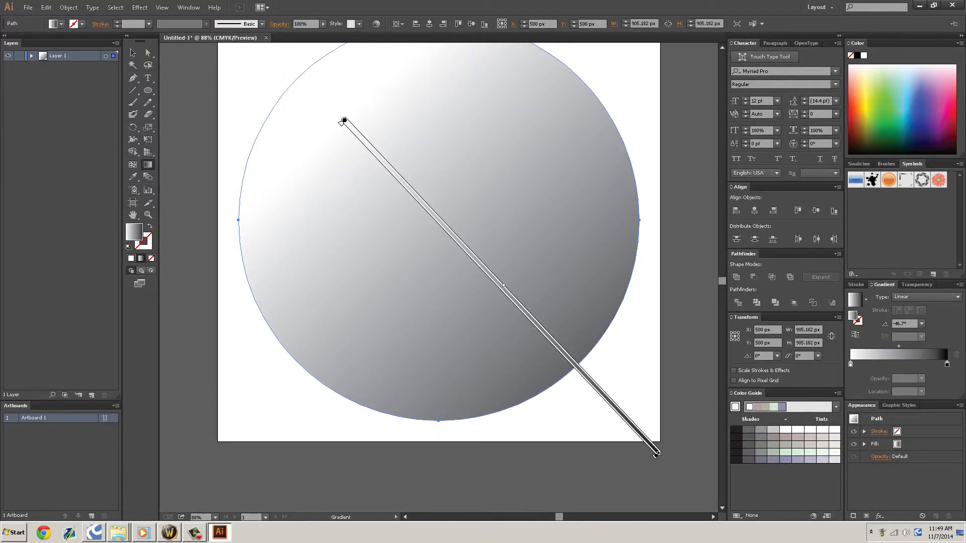
{"action": "left_click_drag", "start_coordinate": [345, 120], "coordinate": [277, 158]}
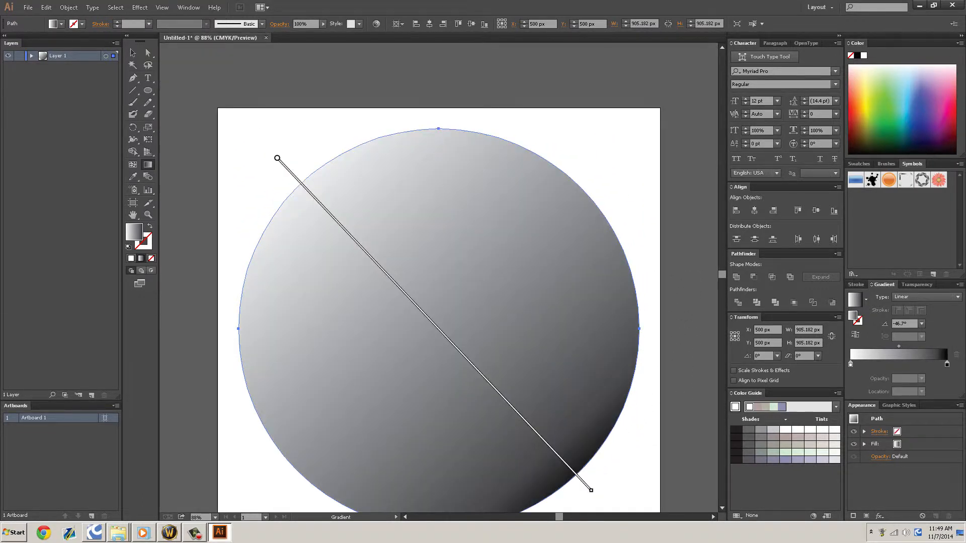
{"action": "scroll", "coordinate": [438, 286], "scroll_direction": "down", "scroll_amount": 2}
{"action": "left_click_drag", "start_coordinate": [591, 443], "coordinate": [632, 449]}
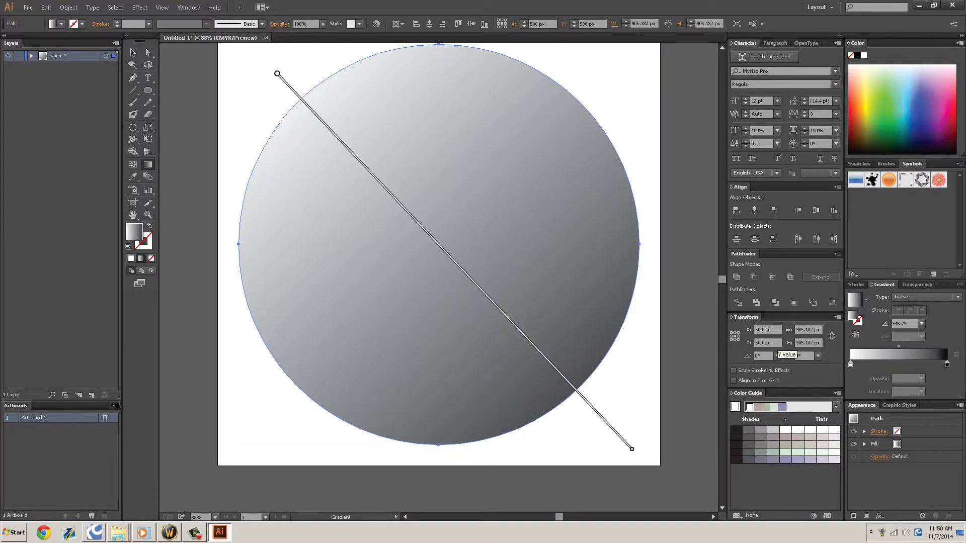
{"action": "scroll", "coordinate": [584, 225], "scroll_direction": "up", "scroll_amount": 1}
{"action": "scroll", "coordinate": [584, 225], "scroll_direction": "down", "scroll_amount": 1}
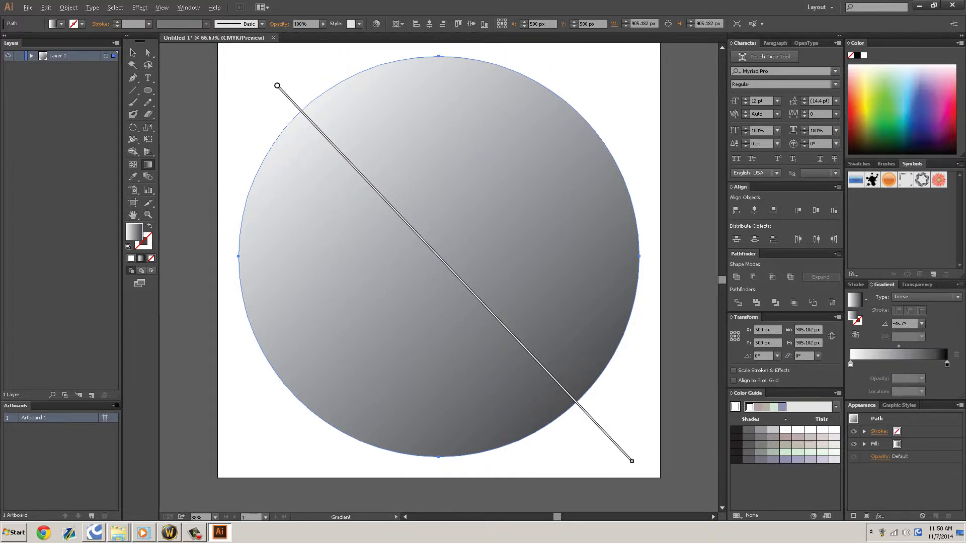
Duplicate the gradient circle by copy and paste, and centre the copy horizontally and vertically over the original.
{"action": "key", "text": "ctrl+shift+a"}
{"action": "key", "text": "ctrl+a"}
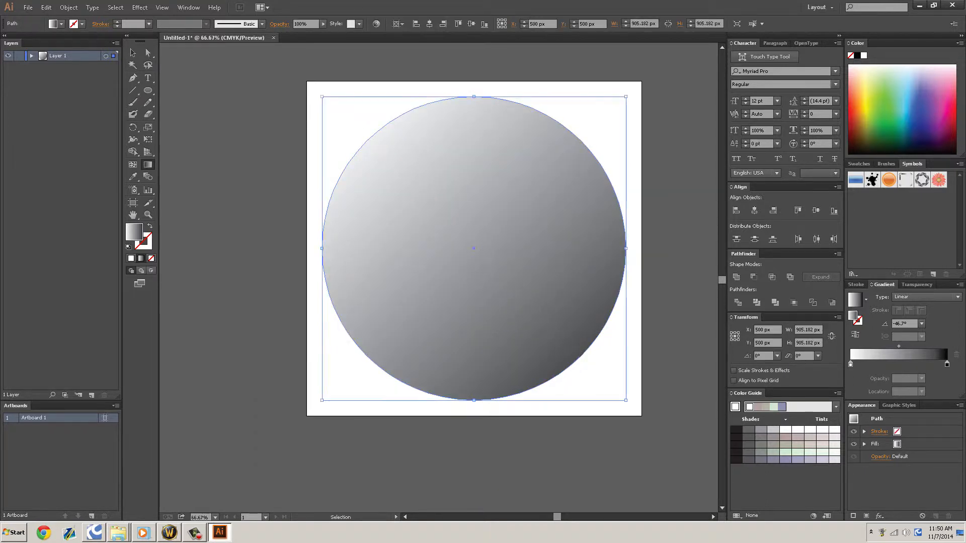
{"action": "key", "text": "g"}
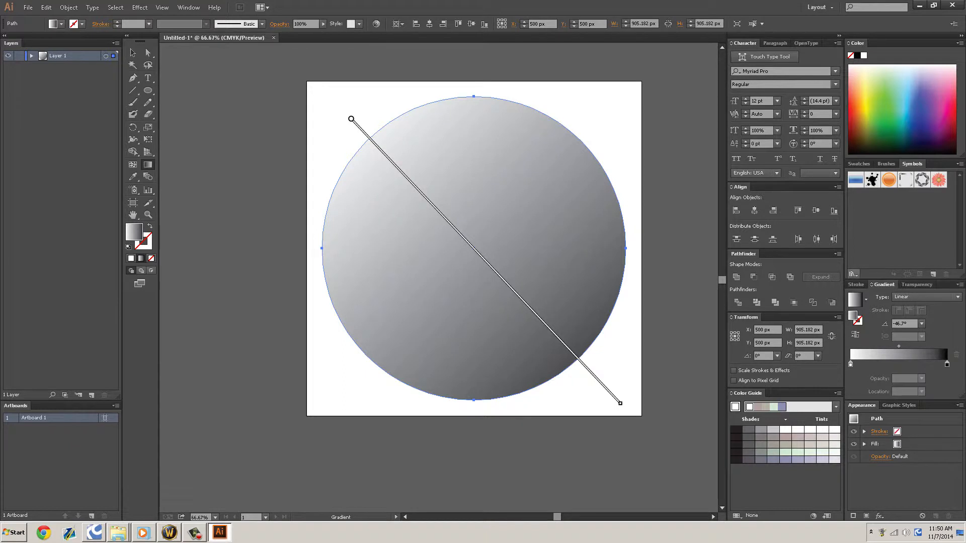
{"action": "key", "text": "ctrl+v"}
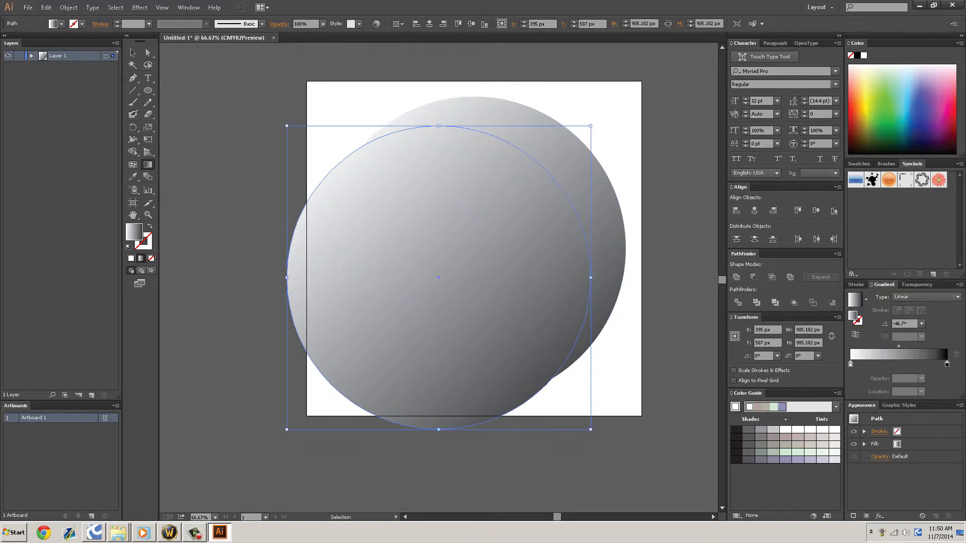
{"action": "left_click_drag", "start_coordinate": [547, 264], "coordinate": [577, 231]}
{"action": "key", "text": "ctrl+z"}
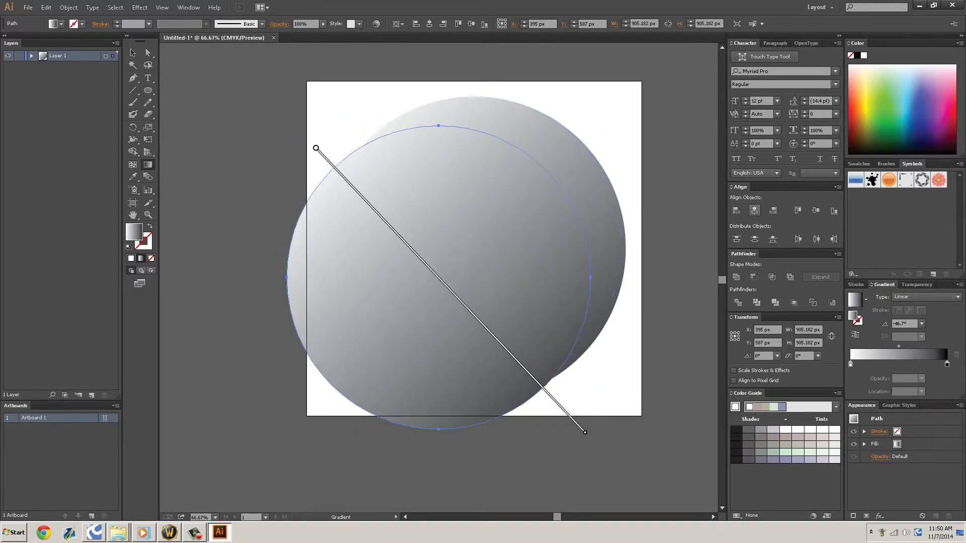
{"action": "left_click", "coordinate": [754, 210]}
{"action": "left_click", "coordinate": [816, 211]}
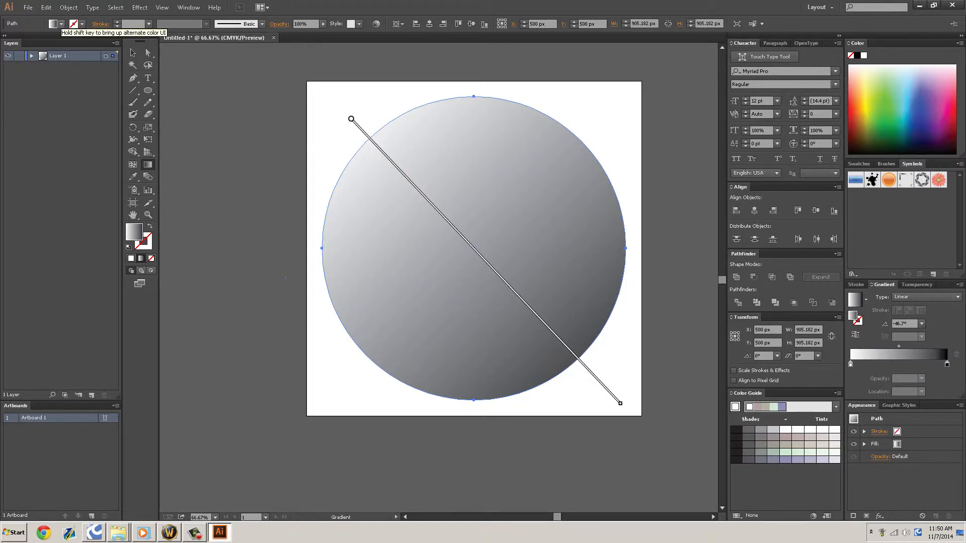
{"action": "left_click", "coordinate": [62, 24]}
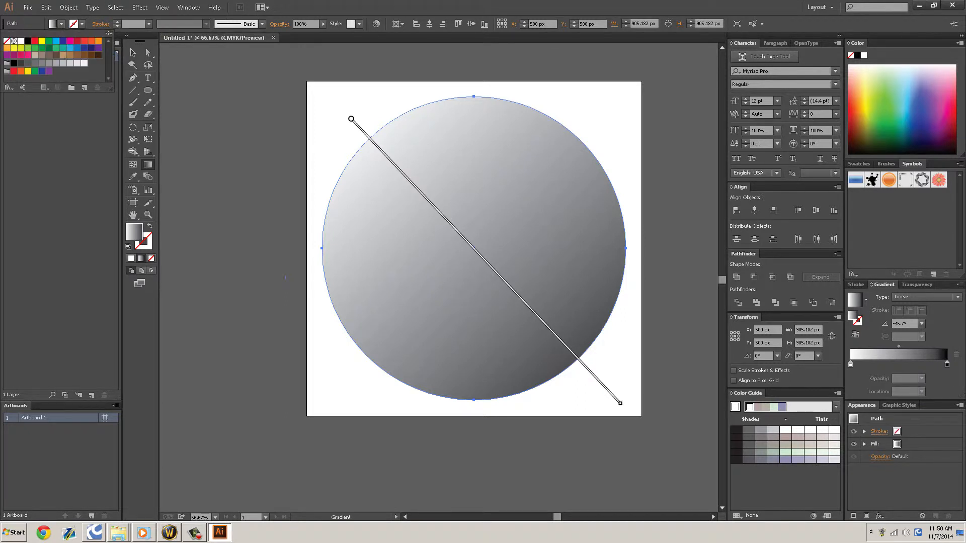
{"action": "left_click", "coordinate": [850, 365]}
{"action": "double_click", "coordinate": [850, 364]}
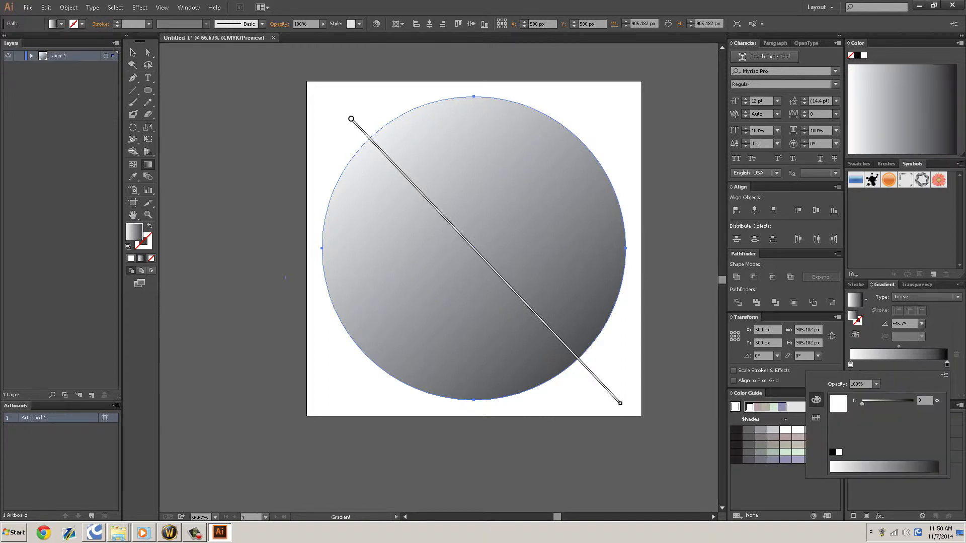
{"action": "left_click", "coordinate": [850, 364]}
Switch to Chrome, search Google Images for "itunes logo new" and open the comparison of the blue and red icons as reference.
{"action": "left_click", "coordinate": [43, 533]}
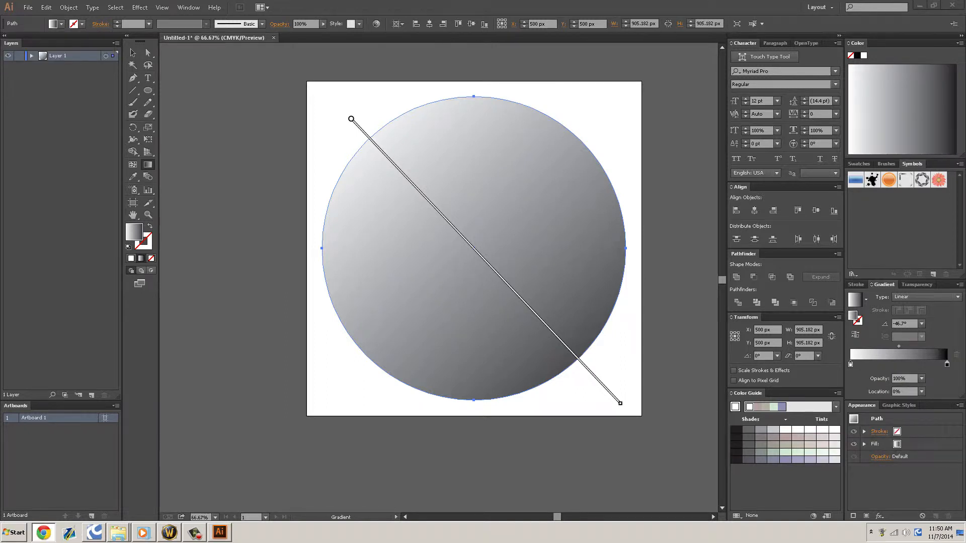
{"action": "type", "text": "itunes logo"}
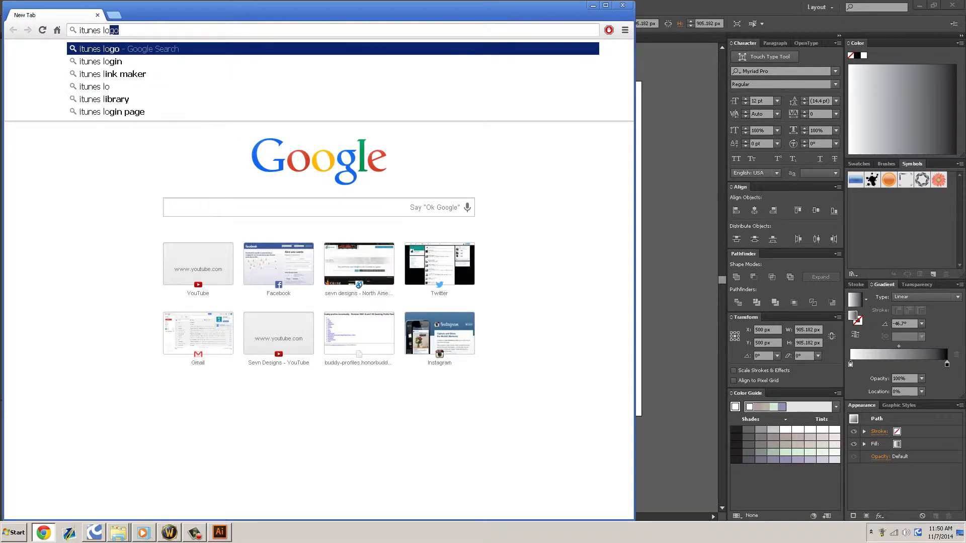
{"action": "key", "text": "Return"}
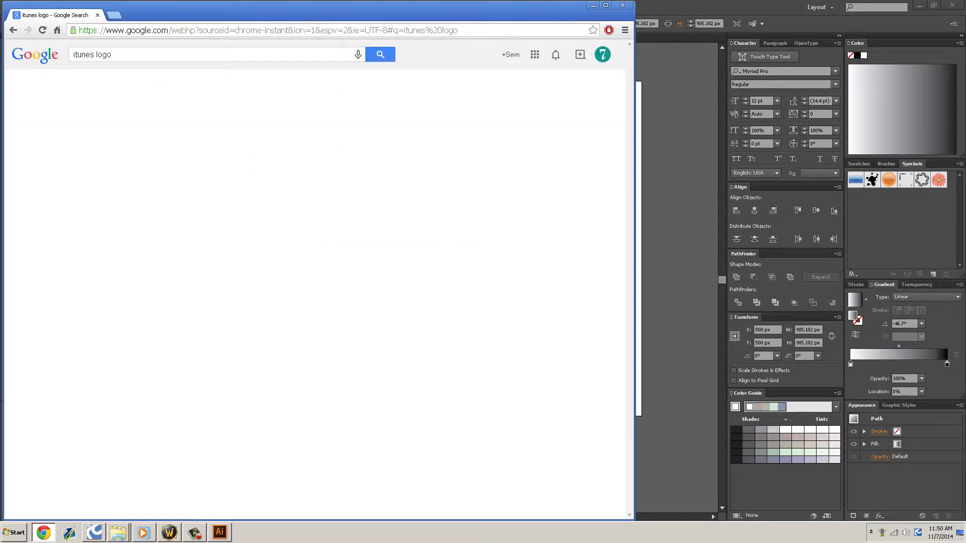
{"action": "left_click", "coordinate": [115, 85]}
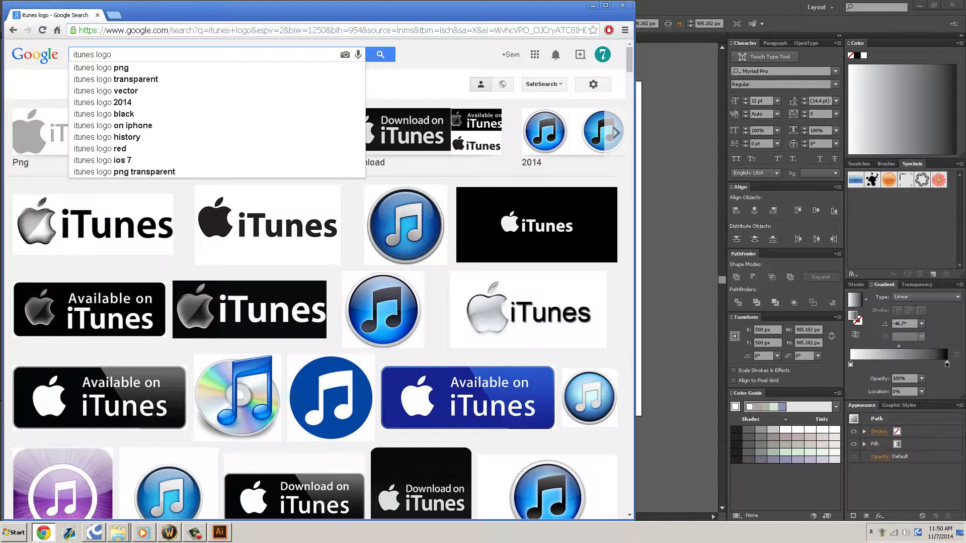
{"action": "type", "text": "new"}
{"action": "key", "text": "Return"}
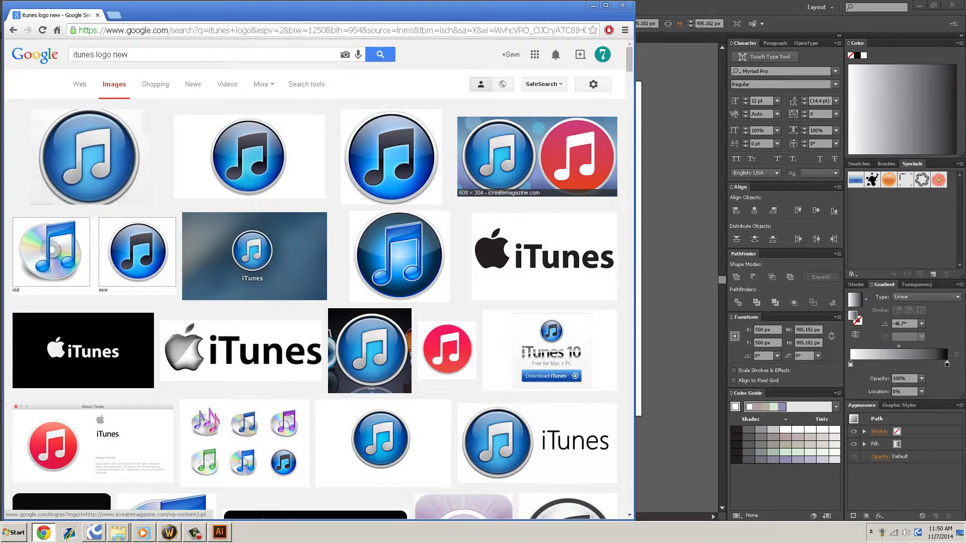
{"action": "left_click", "coordinate": [556, 160]}
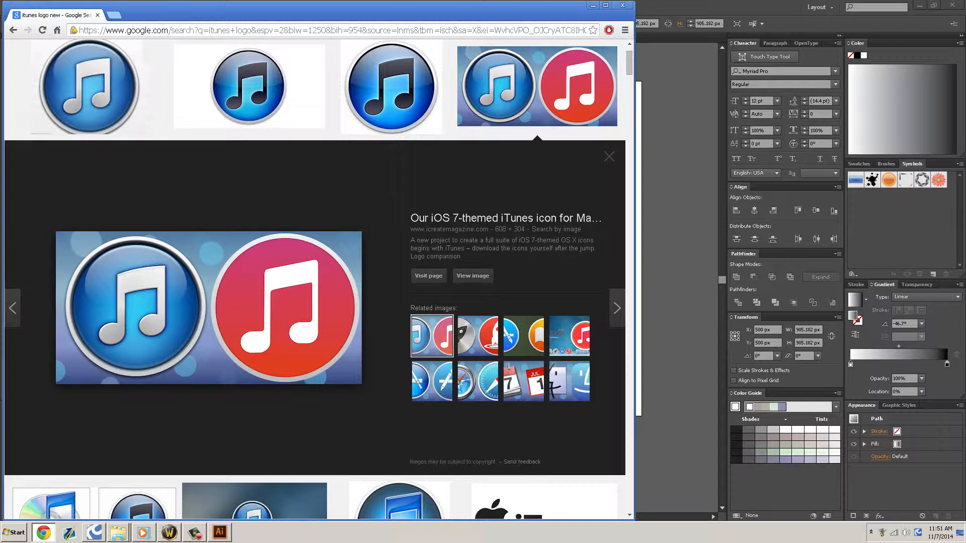
{"action": "scroll", "coordinate": [369, 471], "scroll_direction": "down", "scroll_amount": 3}
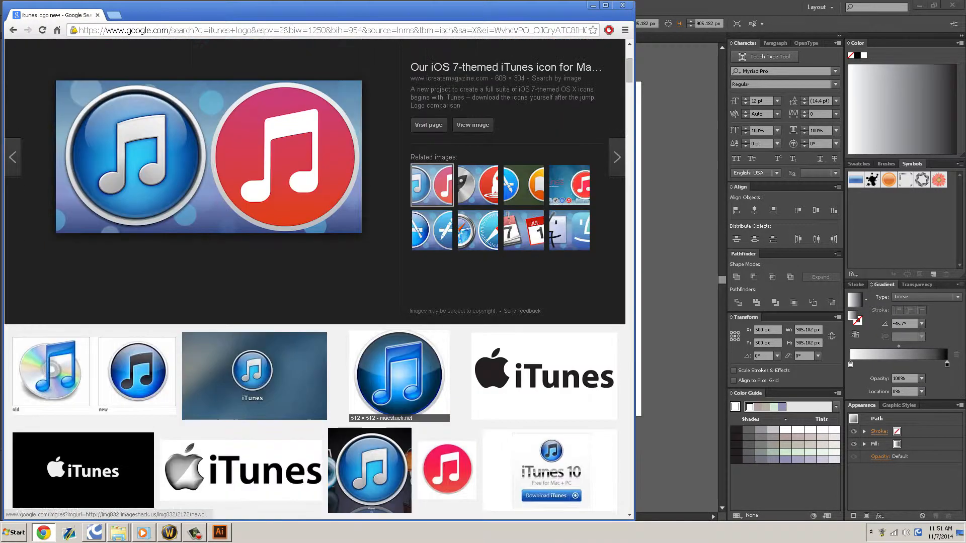
Switch back to Illustrator, hide the upper circle in Layer 1 and select the lower circle.
{"action": "key", "text": "alt+Tab"}
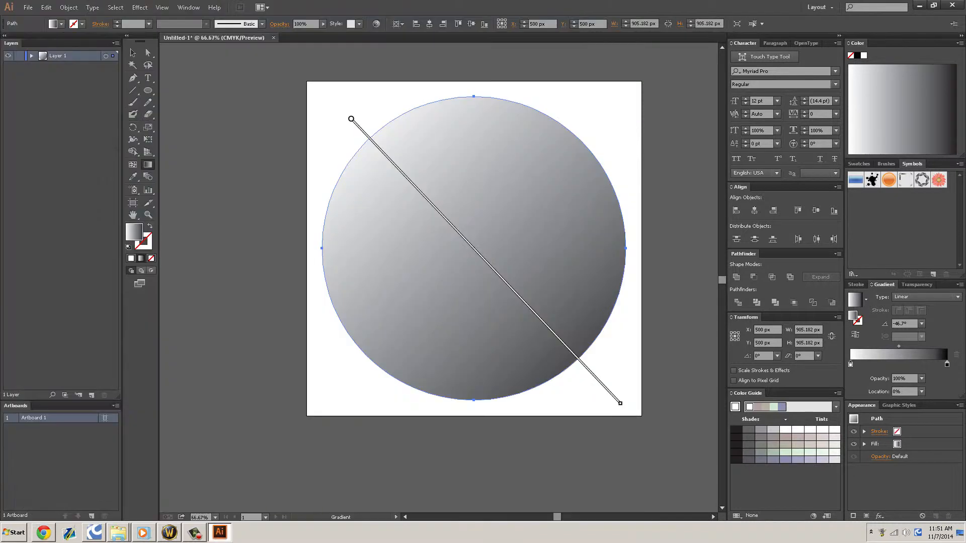
{"action": "mouse_move", "coordinate": [624, 407]}
{"action": "left_mouse_down"}
{"action": "mouse_move", "coordinate": [486, 492]}
{"action": "mouse_move", "coordinate": [437, 505]}
{"action": "left_mouse_up"}
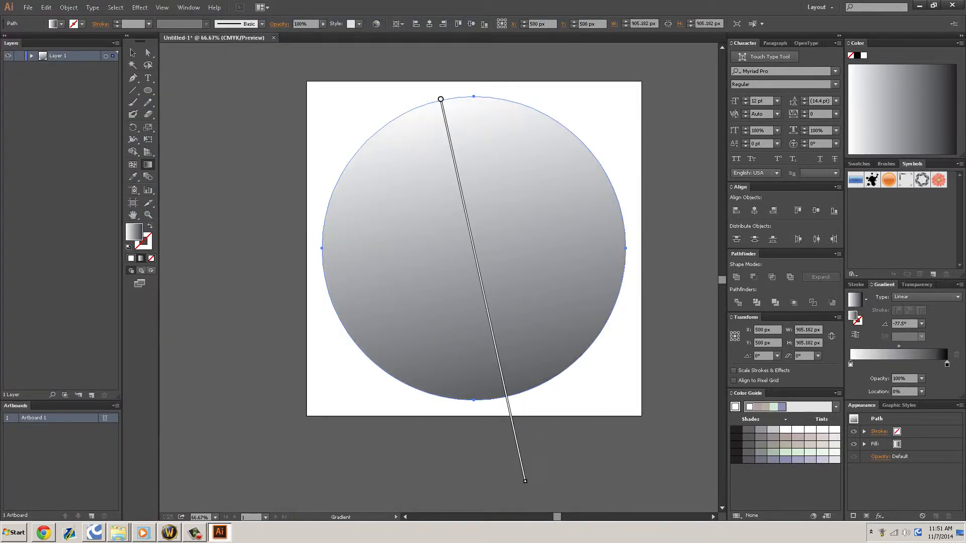
{"action": "key", "text": "ctrl+z"}
{"action": "left_click", "coordinate": [32, 56]}
{"action": "left_click", "coordinate": [31, 56]}
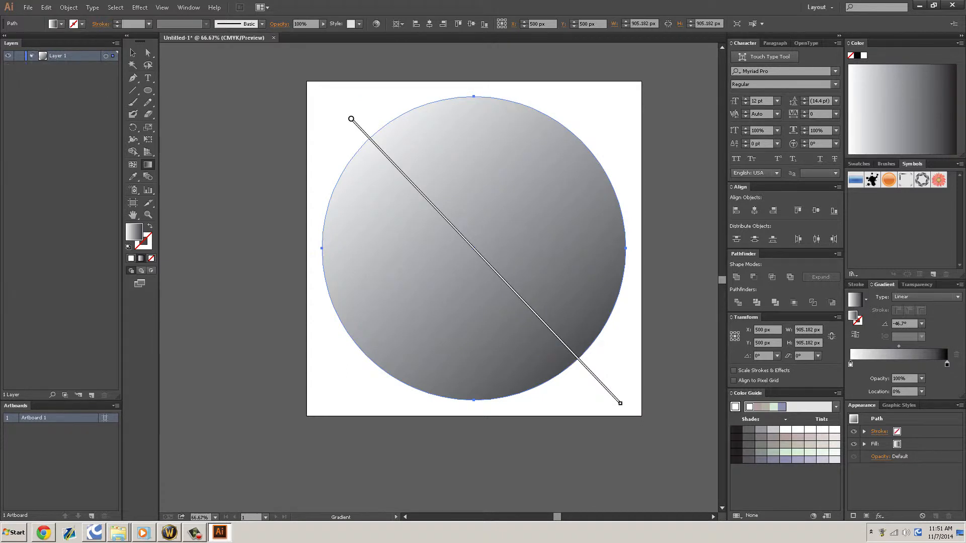
{"action": "left_click", "coordinate": [31, 55]}
{"action": "left_click", "coordinate": [32, 56]}
{"action": "left_click", "coordinate": [31, 56]}
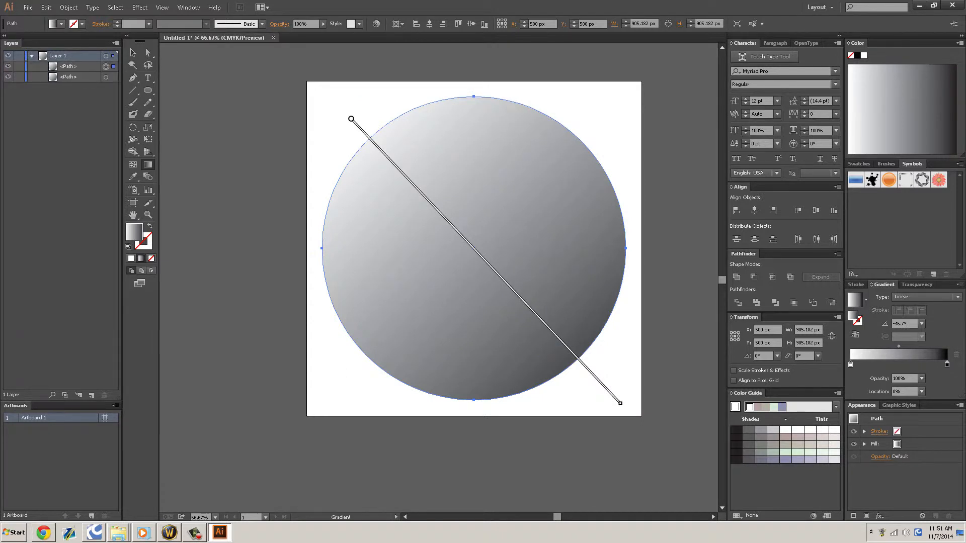
{"action": "left_click", "coordinate": [8, 67]}
{"action": "left_click", "coordinate": [69, 77]}
{"action": "left_click", "coordinate": [402, 201], "text": "ctrl"}
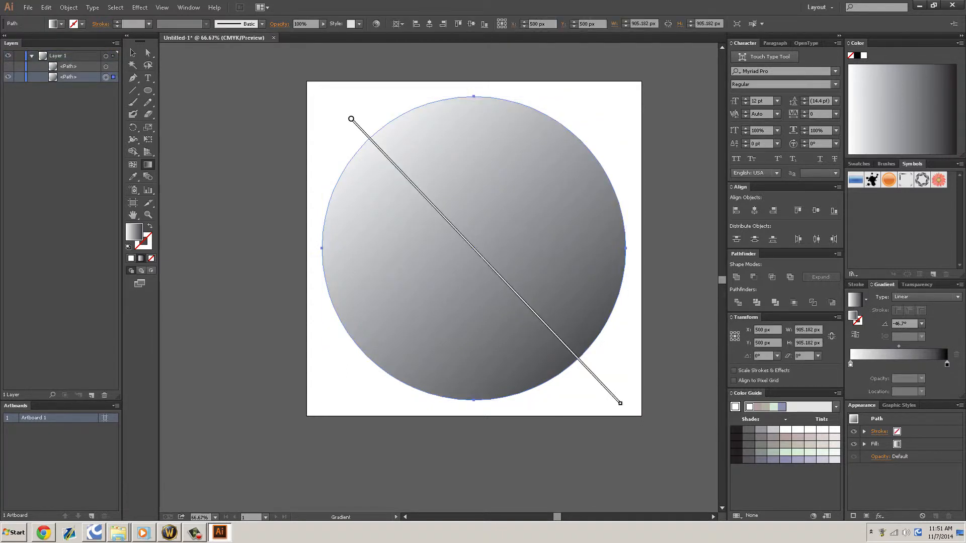
Set the lower circle's gradient to an angle of about -74.9° with its dark end extended far below the circle, and clear the selection.
{"action": "left_click_drag", "start_coordinate": [622, 403], "coordinate": [566, 514]}
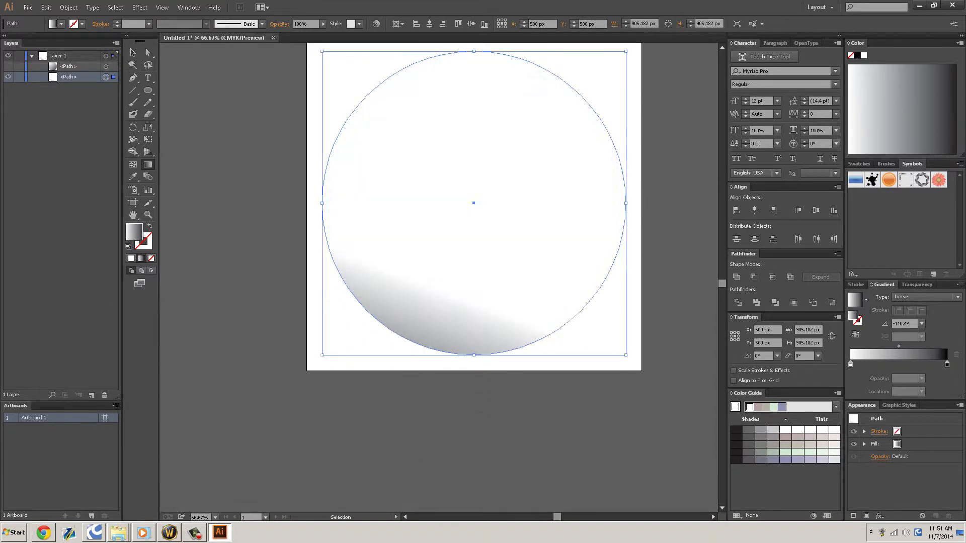
{"action": "key", "text": "ctrl+z"}
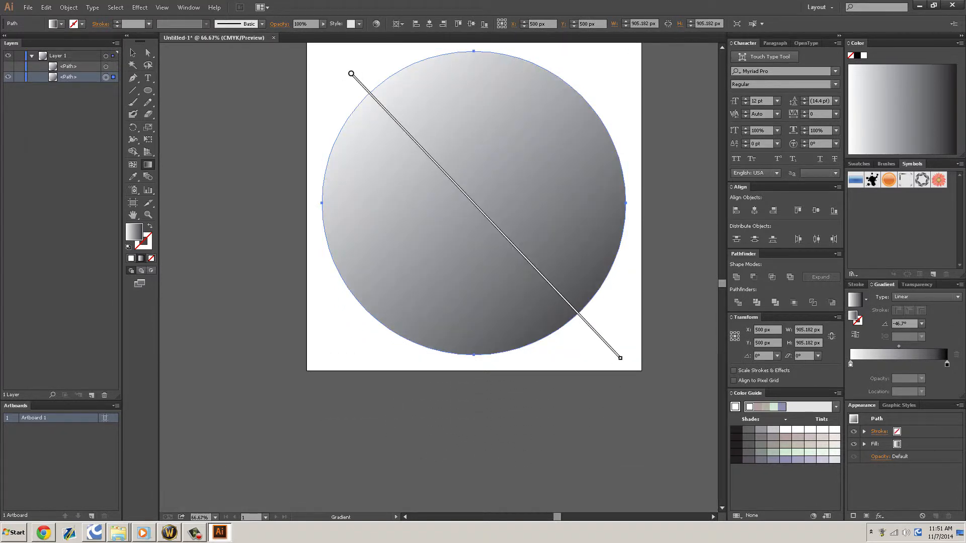
{"action": "left_click_drag", "start_coordinate": [620, 358], "coordinate": [780, 533]}
{"action": "scroll", "coordinate": [643, 404], "scroll_direction": "down", "scroll_amount": 5}
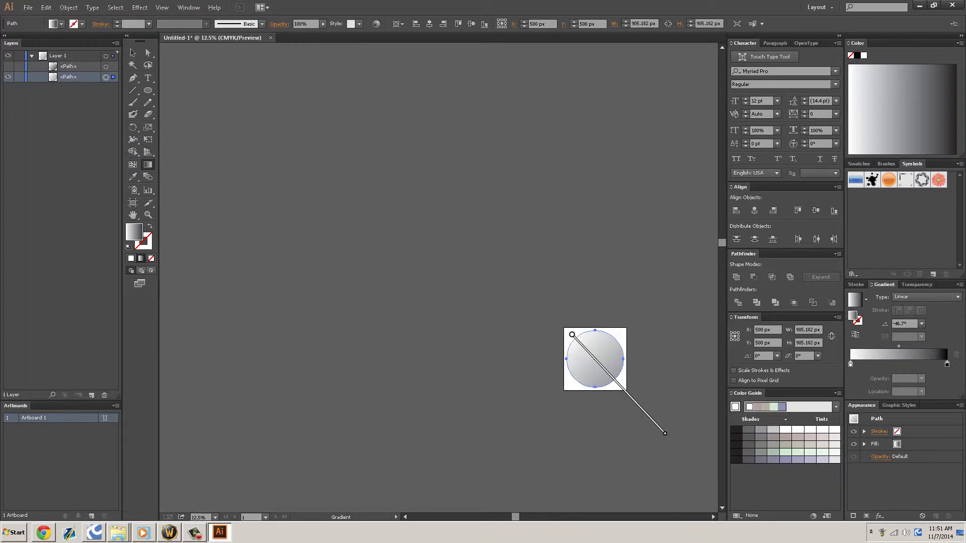
{"action": "mouse_move", "coordinate": [665, 433]}
{"action": "left_mouse_down"}
{"action": "mouse_move", "coordinate": [678, 447]}
{"action": "mouse_move", "coordinate": [614, 478]}
{"action": "mouse_move", "coordinate": [628, 479]}
{"action": "left_mouse_up"}
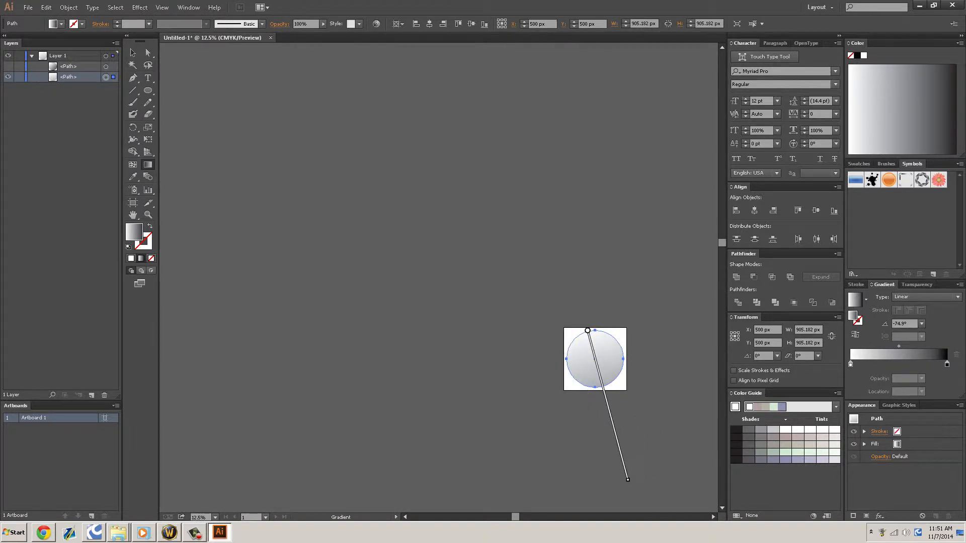
{"action": "scroll", "coordinate": [584, 393], "scroll_direction": "up", "scroll_amount": 5}
{"action": "scroll", "coordinate": [606, 319], "scroll_direction": "down", "scroll_amount": 1}
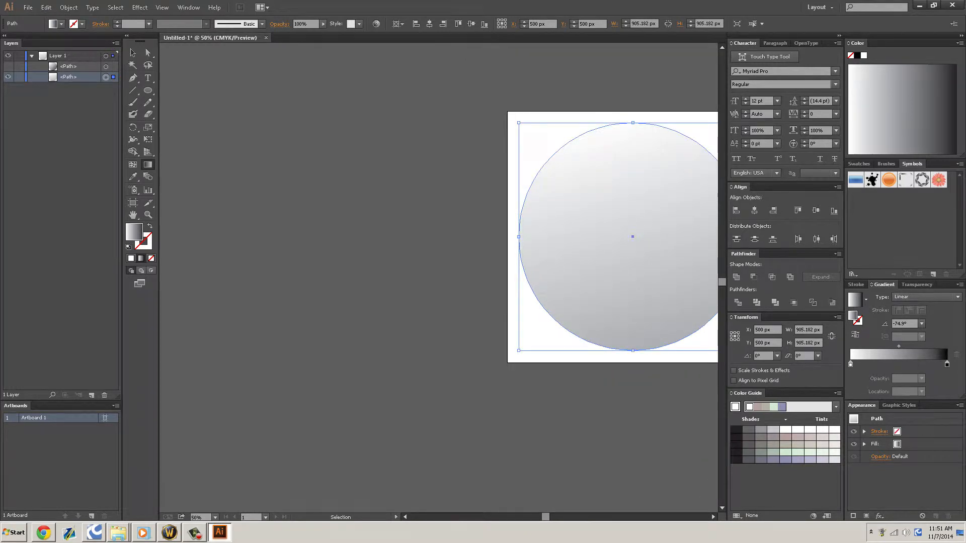
{"action": "key", "text": "ctrl+0"}
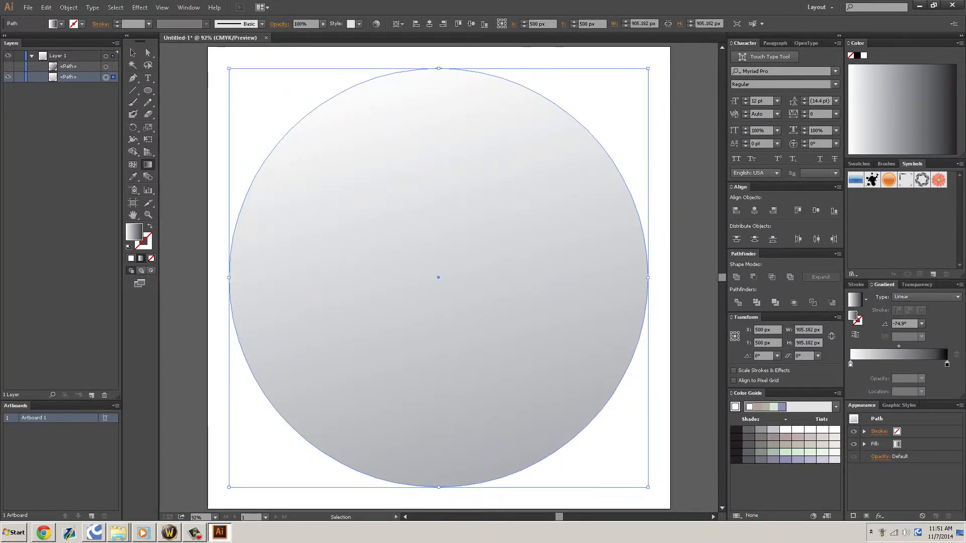
{"action": "key", "text": "ctrl+shift+a"}
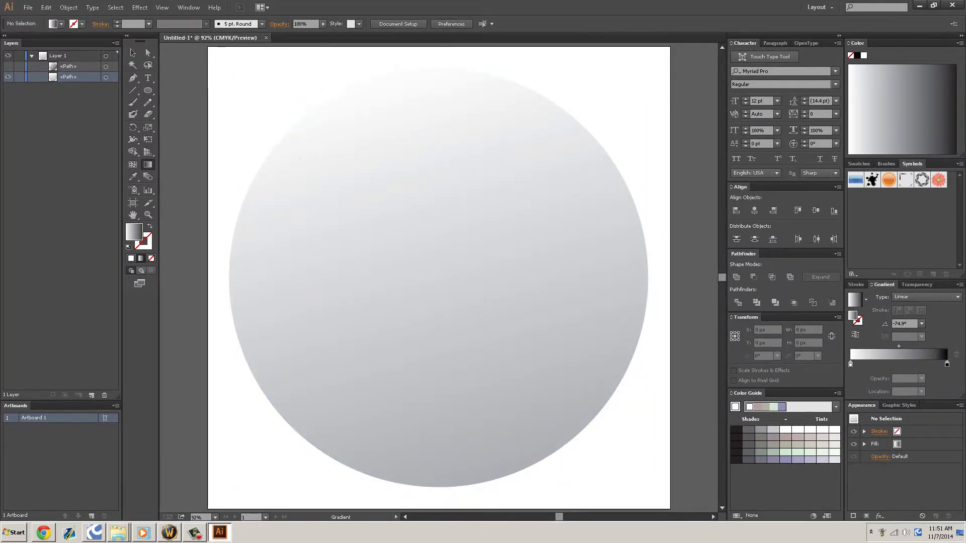
Show the upper circle in Layer 1 and bring up the swatch colours for the gradient's white stop.
{"action": "left_click", "coordinate": [9, 67]}
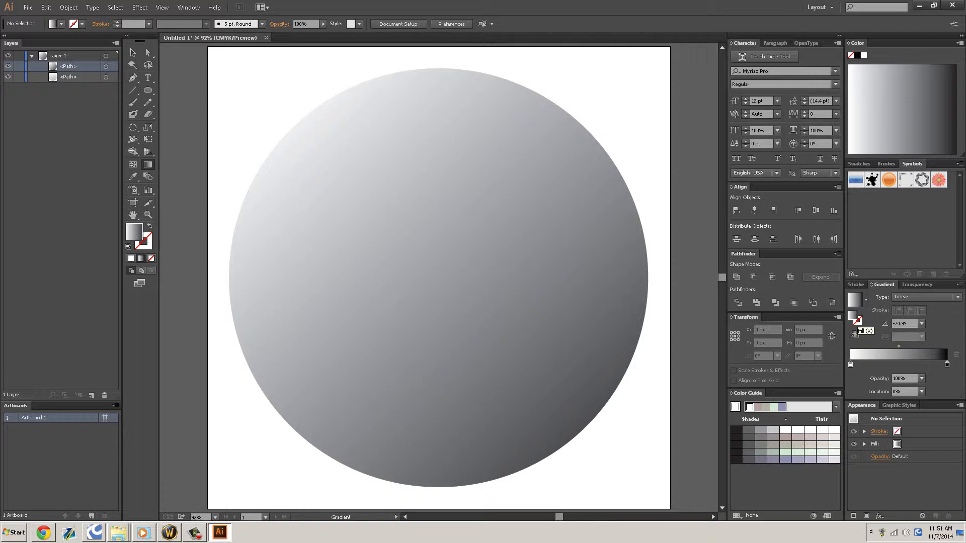
{"action": "double_click", "coordinate": [850, 365]}
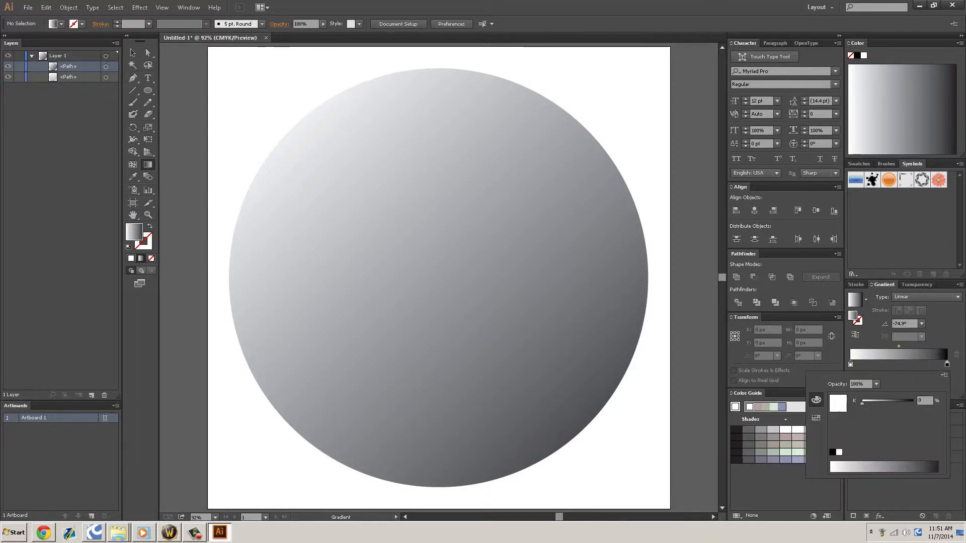
{"action": "left_click", "coordinate": [816, 418]}
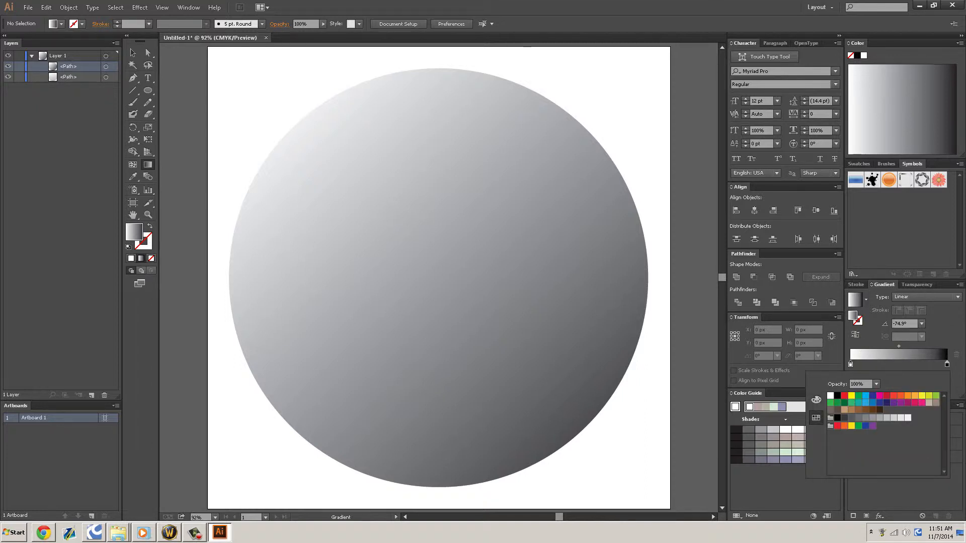
{"action": "left_click", "coordinate": [816, 400]}
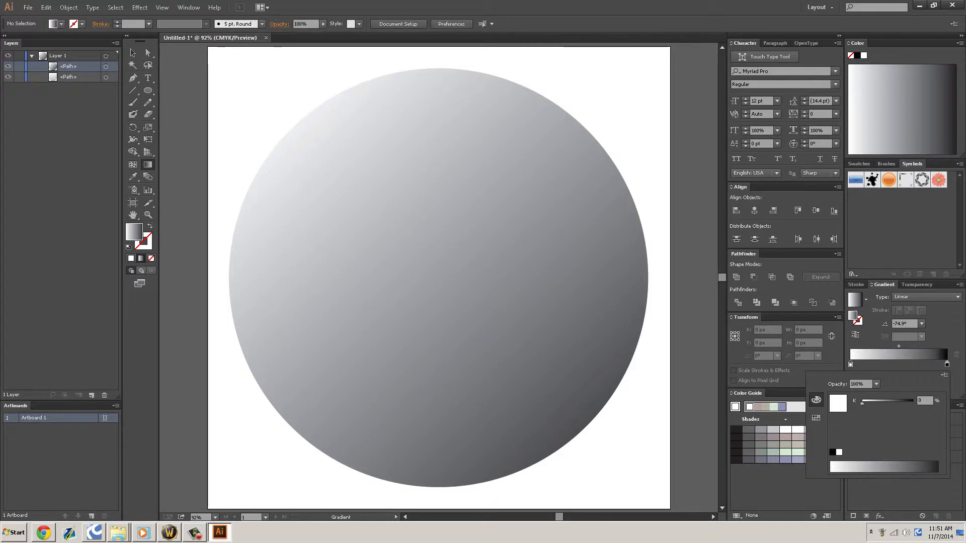
{"action": "left_click", "coordinate": [816, 417]}
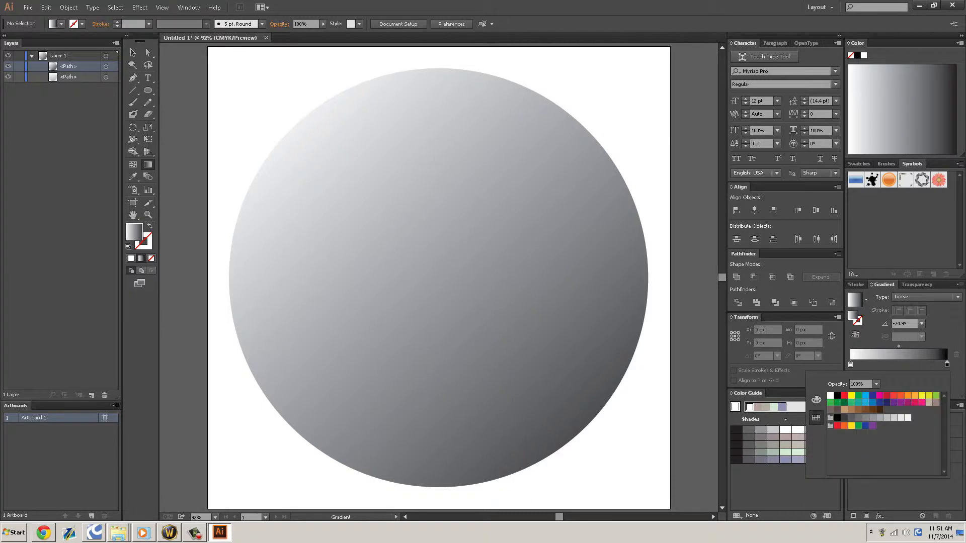
Switch to Chrome, examine the blue and red iTunes icon comparison image, and close the browser.
{"action": "left_click", "coordinate": [43, 532]}
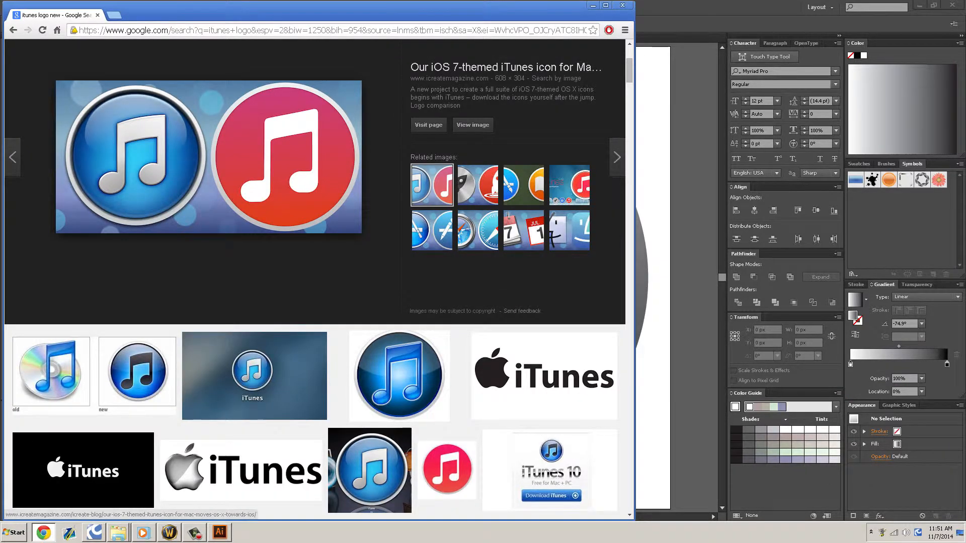
{"action": "right_click", "coordinate": [280, 91]}
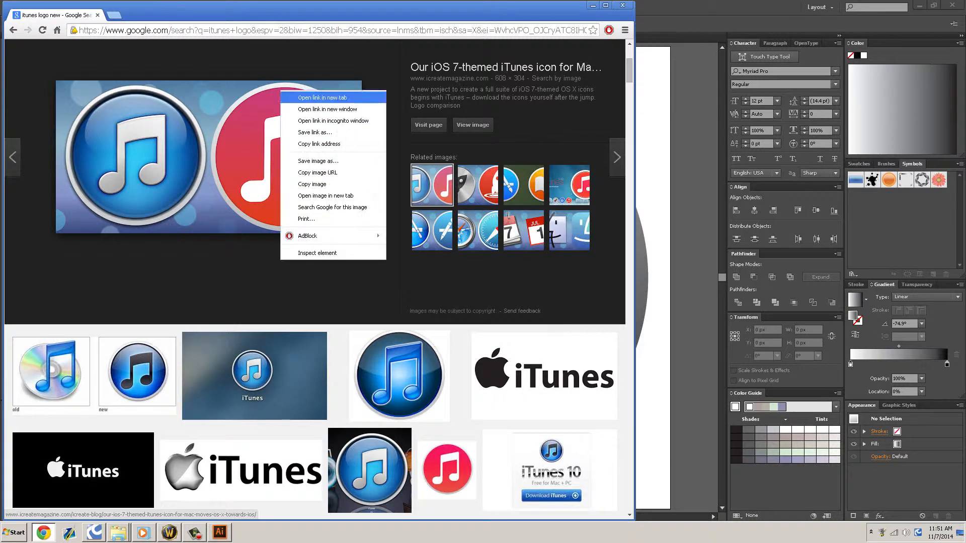
{"action": "left_click", "coordinate": [277, 93]}
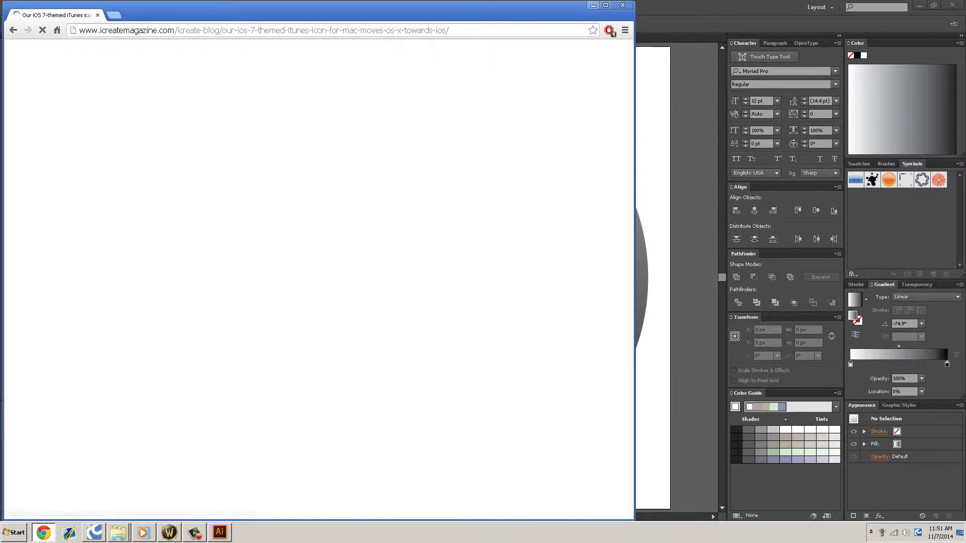
{"action": "left_click", "coordinate": [623, 5]}
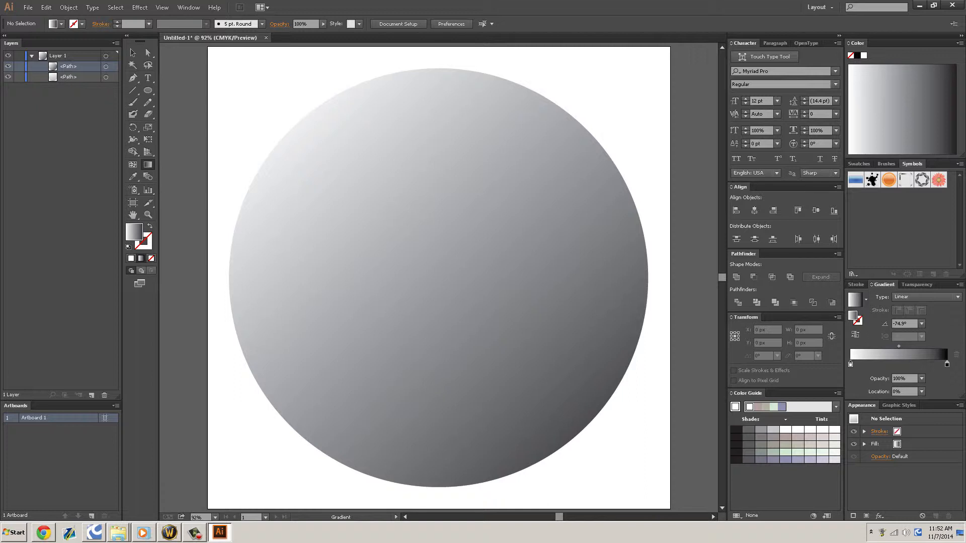
With no object selected, try to recolour the gradient's white stop with the dark green swatch C=90 M=30 Y=95 K=30.
{"action": "left_click", "coordinate": [946, 364]}
{"action": "left_click", "coordinate": [941, 381]}
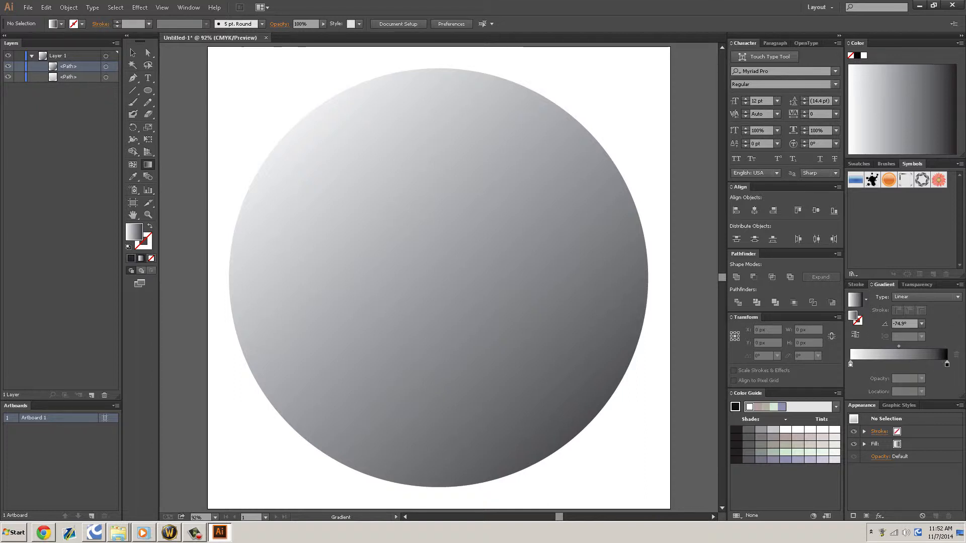
{"action": "left_click", "coordinate": [850, 364]}
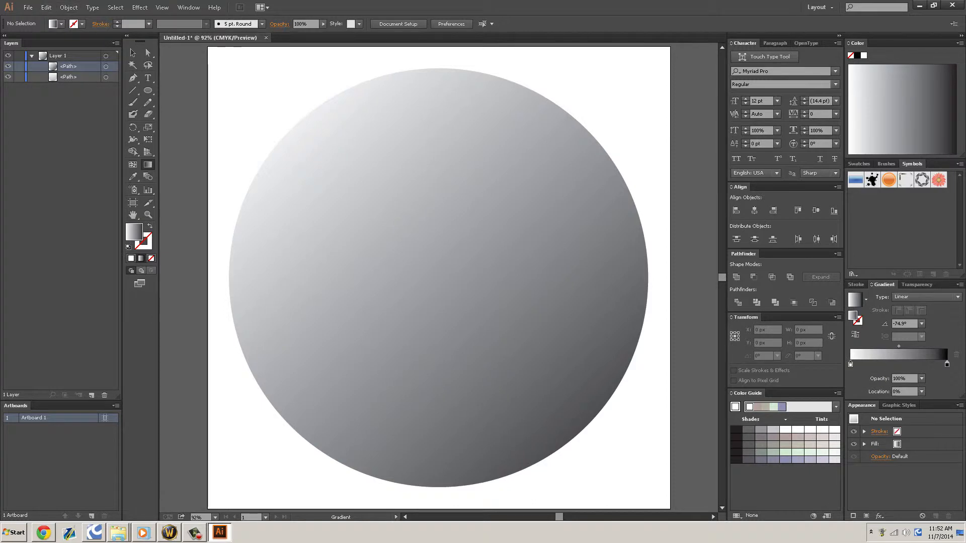
{"action": "double_click", "coordinate": [851, 364]}
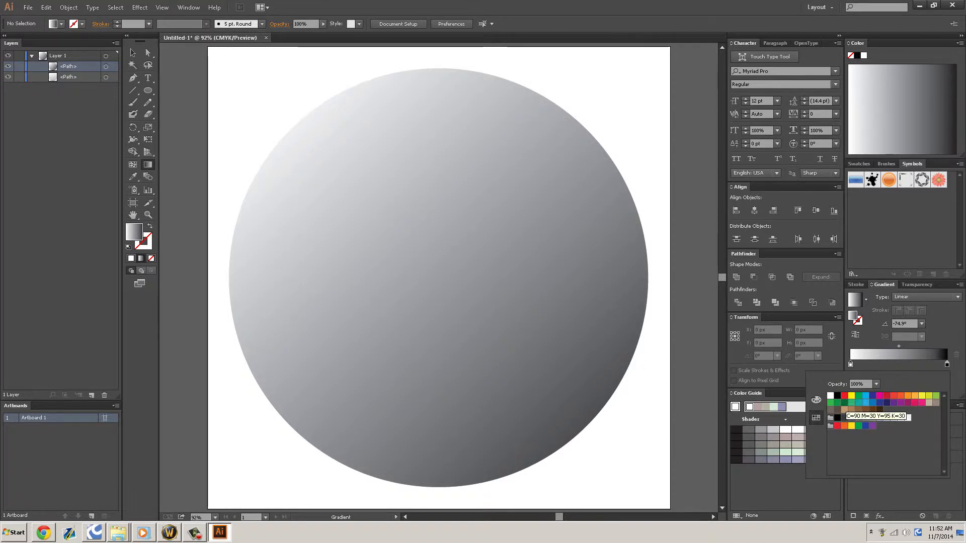
{"action": "left_click", "coordinate": [845, 403]}
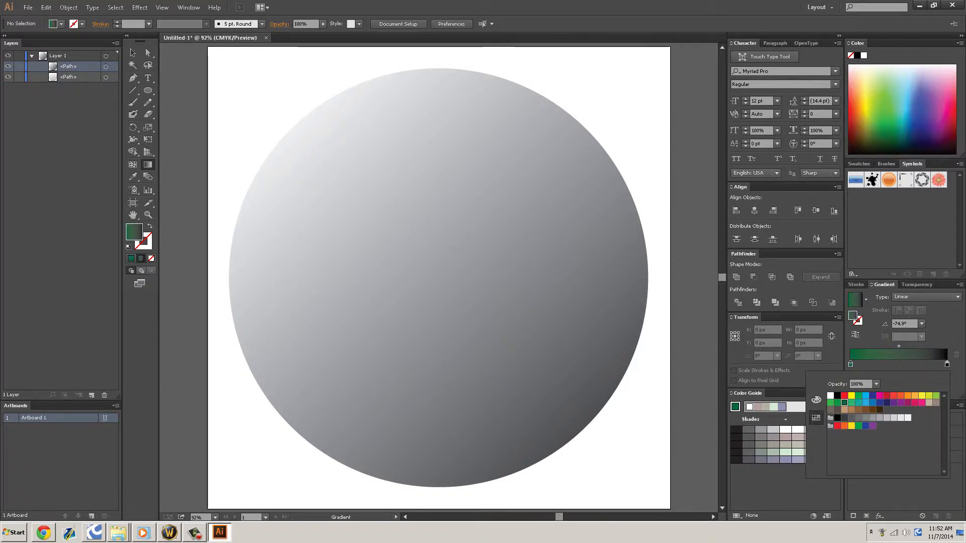
Try to recolour the gradient's black stop teal, return it to 100%, and add an intermediate stop at about 16%.
{"action": "left_click", "coordinate": [947, 364]}
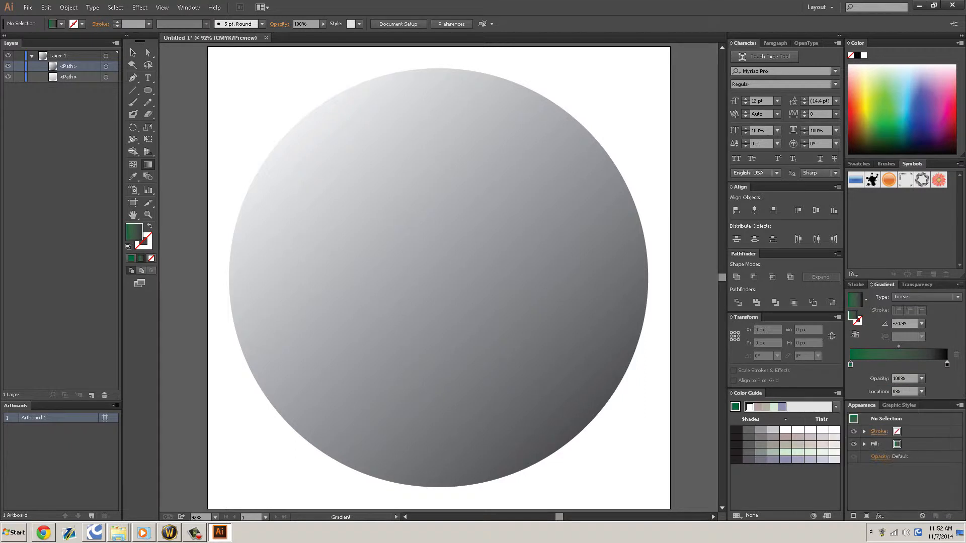
{"action": "left_click", "coordinate": [947, 365]}
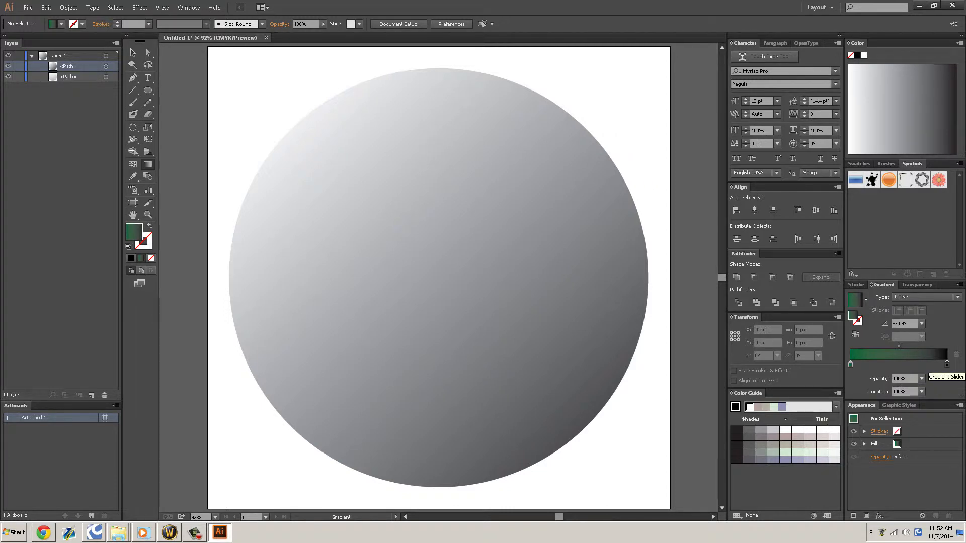
{"action": "left_click_drag", "start_coordinate": [947, 364], "coordinate": [928, 364]}
{"action": "double_click", "coordinate": [928, 364]}
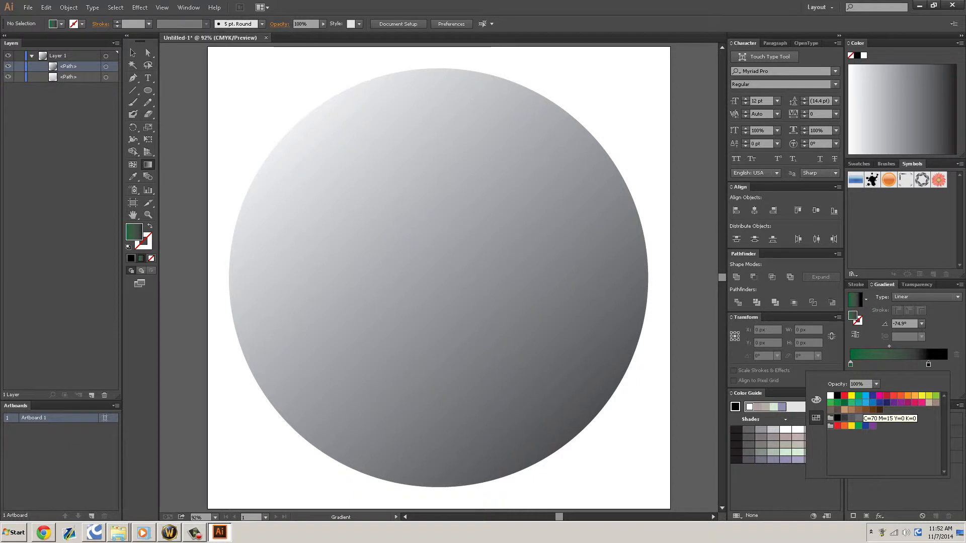
{"action": "left_click", "coordinate": [858, 402]}
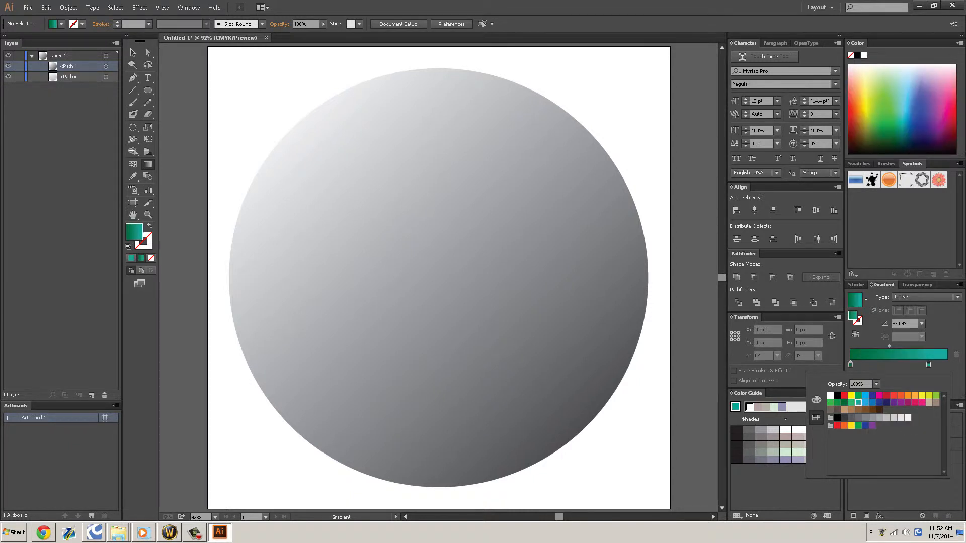
{"action": "left_click", "coordinate": [929, 365]}
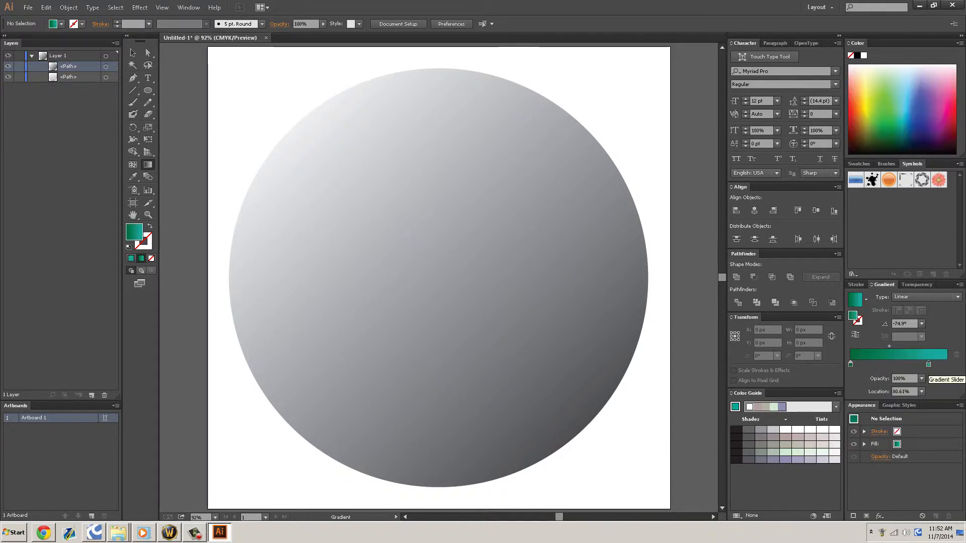
{"action": "left_click_drag", "start_coordinate": [929, 365], "coordinate": [947, 365]}
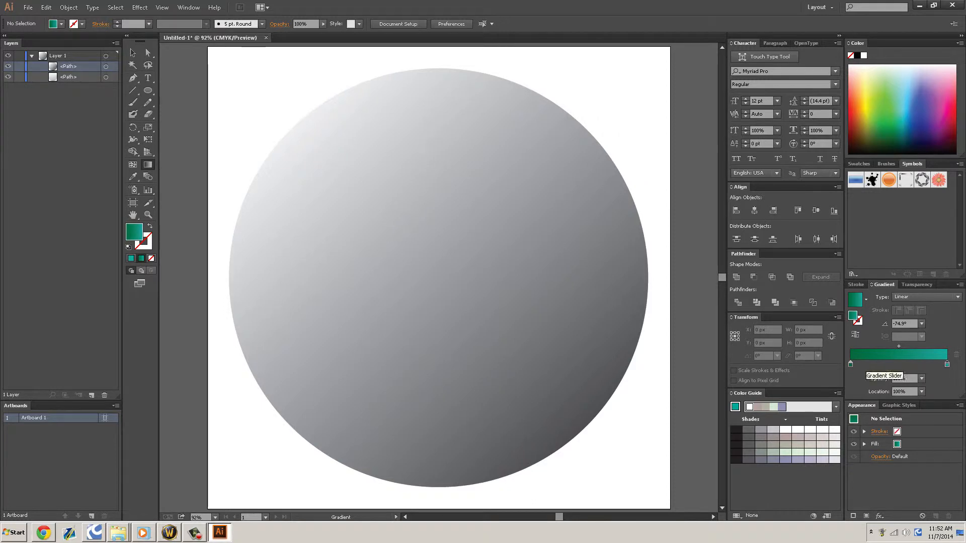
{"action": "left_click", "coordinate": [866, 362]}
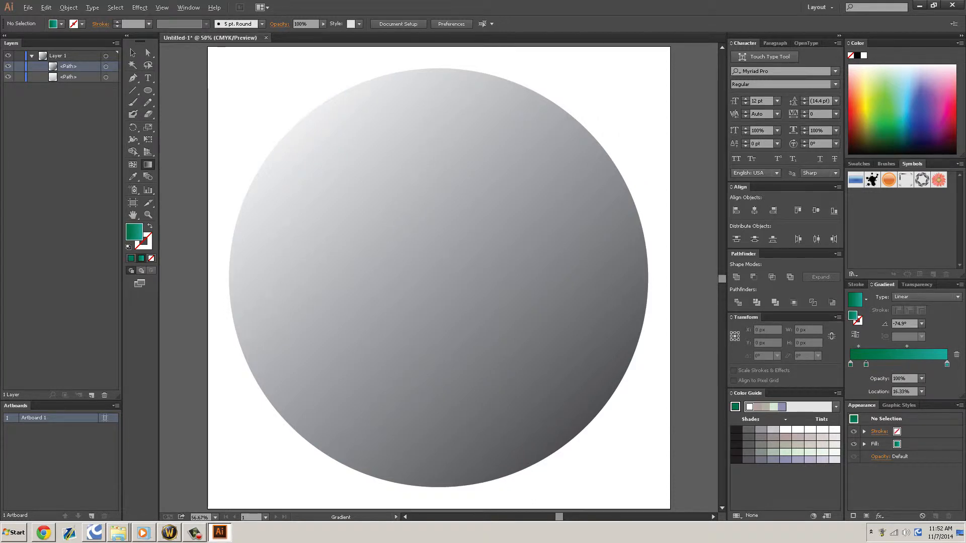
Hide the Character panel, then scale the upper circle down about its centre to about 861 px in diameter.
{"action": "scroll", "coordinate": [444, 225], "scroll_direction": "down", "scroll_amount": 2}
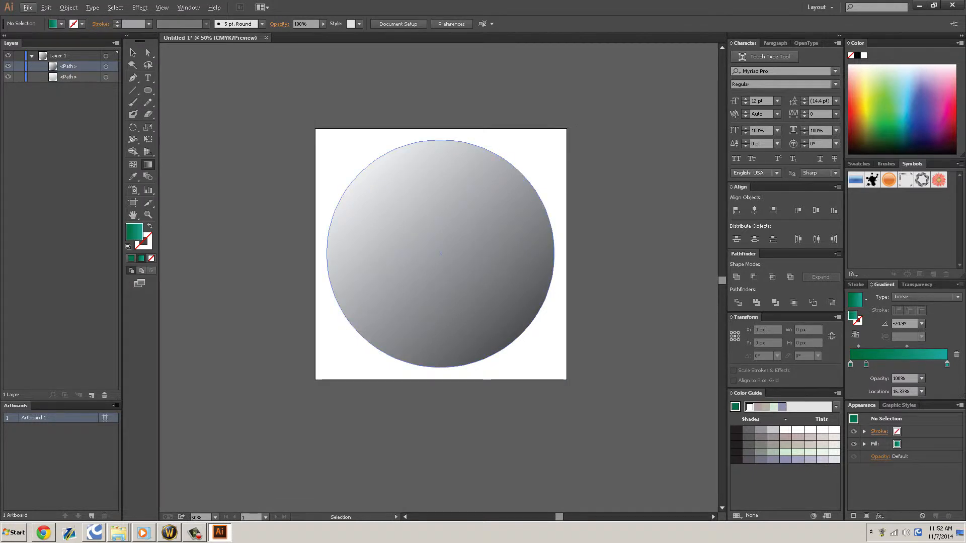
{"action": "key", "text": "ctrl+t"}
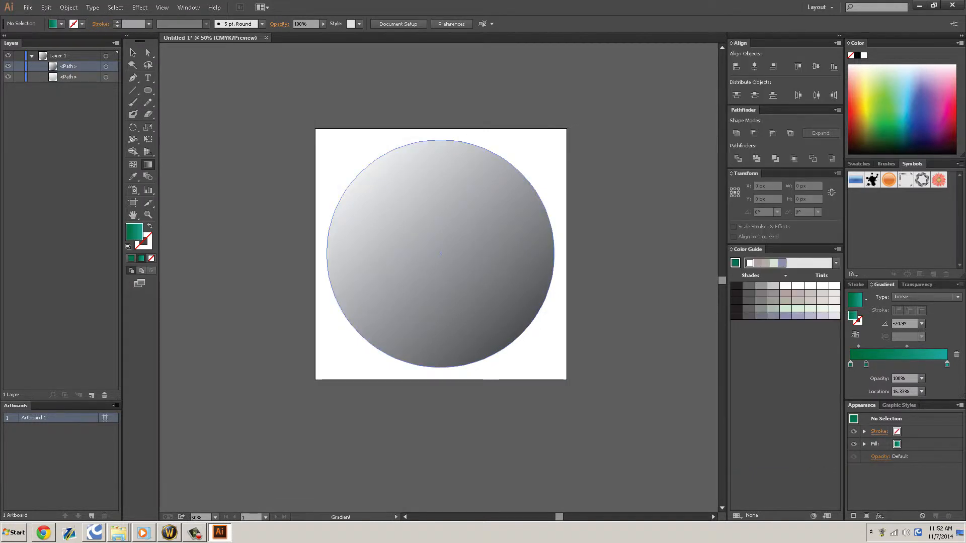
{"action": "left_click", "coordinate": [147, 52]}
{"action": "left_click", "coordinate": [405, 227]}
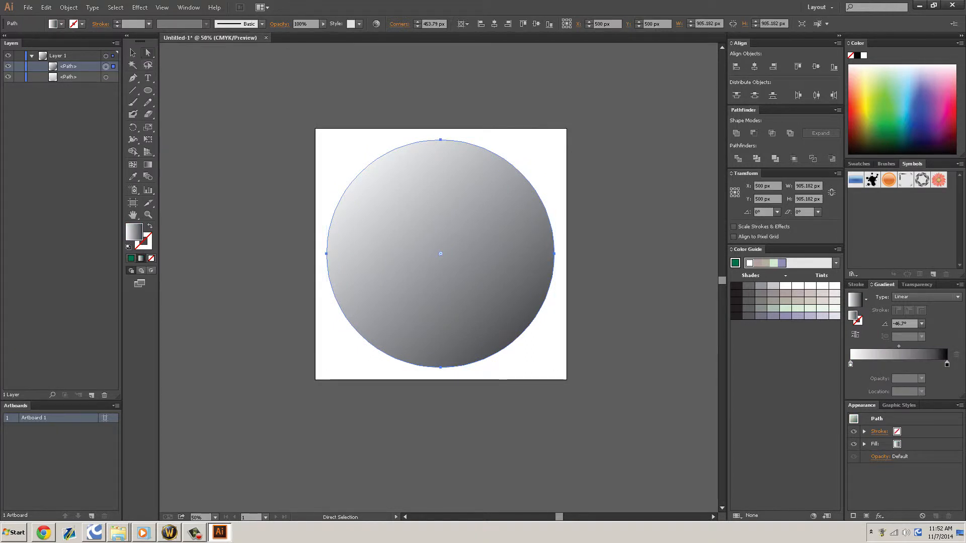
{"action": "key", "text": "ctrl"}
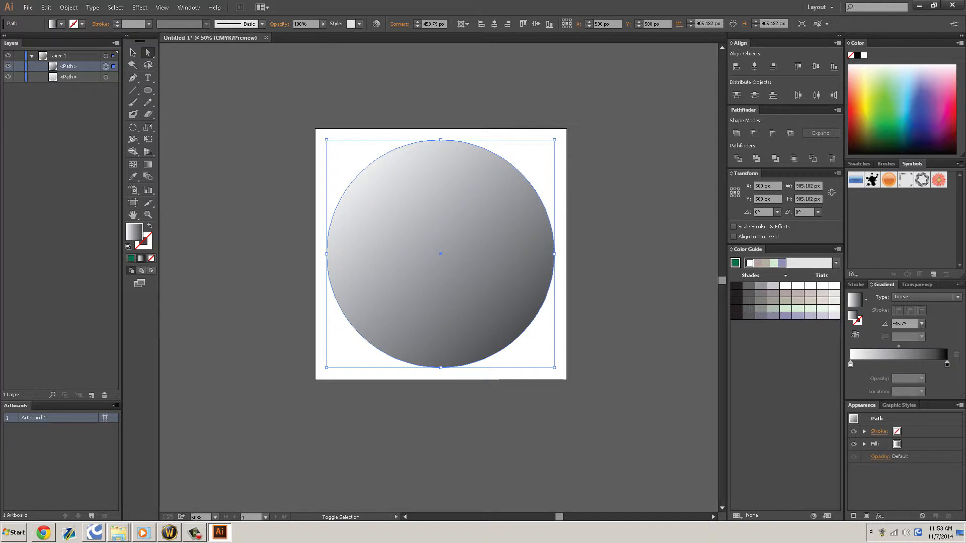
{"action": "left_click_drag", "start_coordinate": [555, 140], "coordinate": [549, 146]}
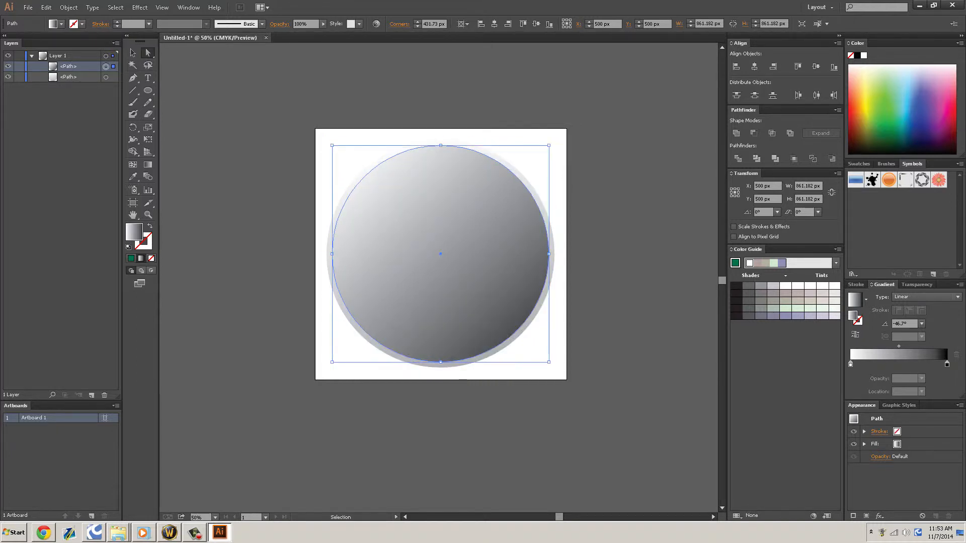
Recolour the upper circle's linear gradient to run from dark green (C=90 M=30 Y=95 K=30) to teal.
{"action": "left_click", "coordinate": [148, 165]}
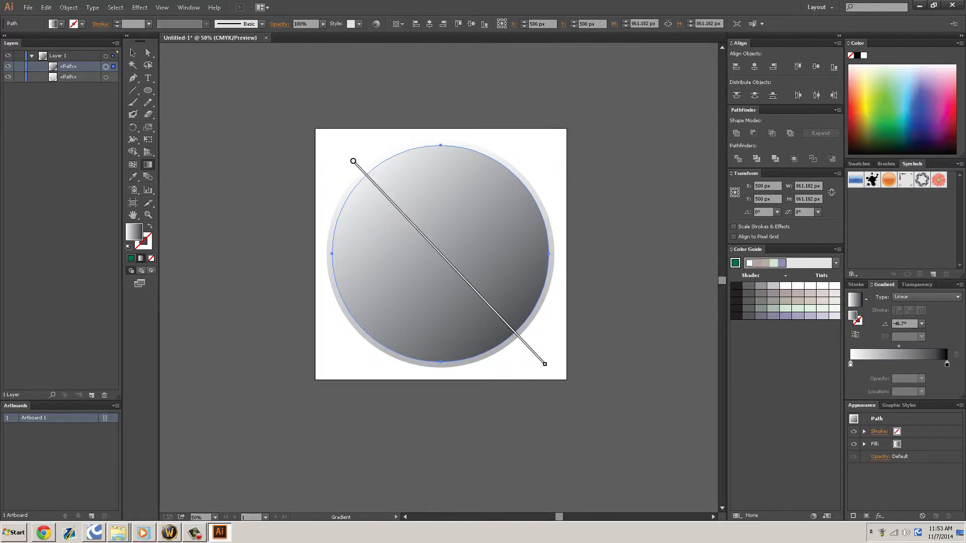
{"action": "left_click", "coordinate": [854, 362]}
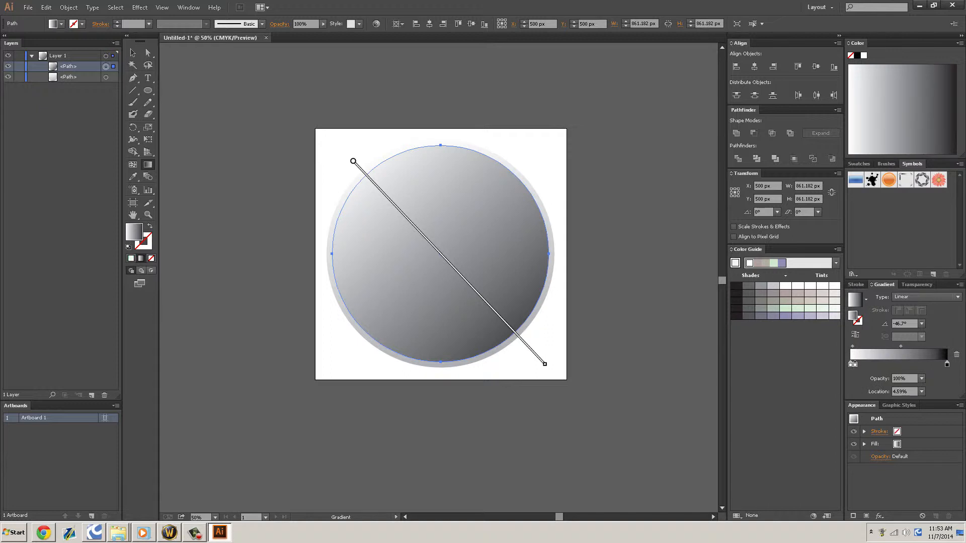
{"action": "key", "text": "ctrl+z"}
{"action": "left_click", "coordinate": [850, 364]}
{"action": "double_click", "coordinate": [850, 365]}
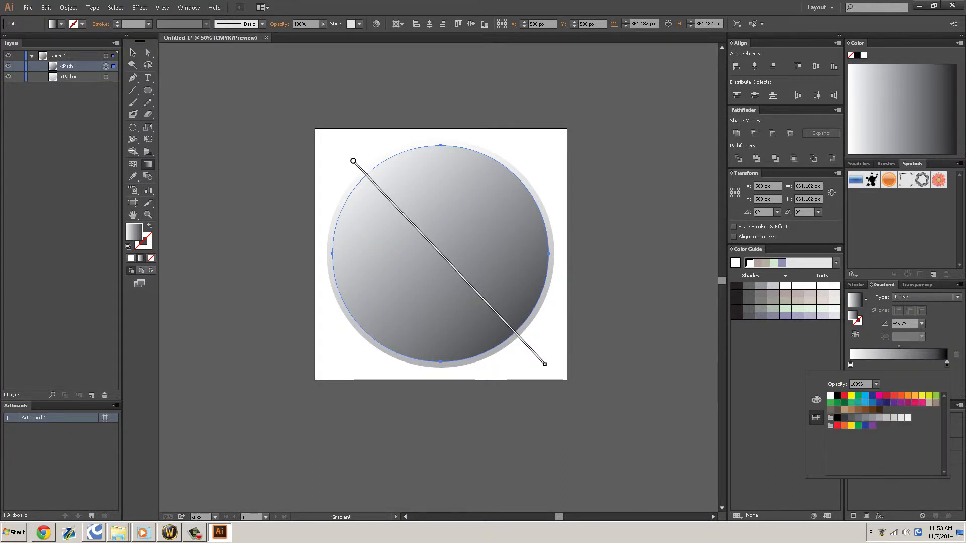
{"action": "left_click", "coordinate": [845, 402]}
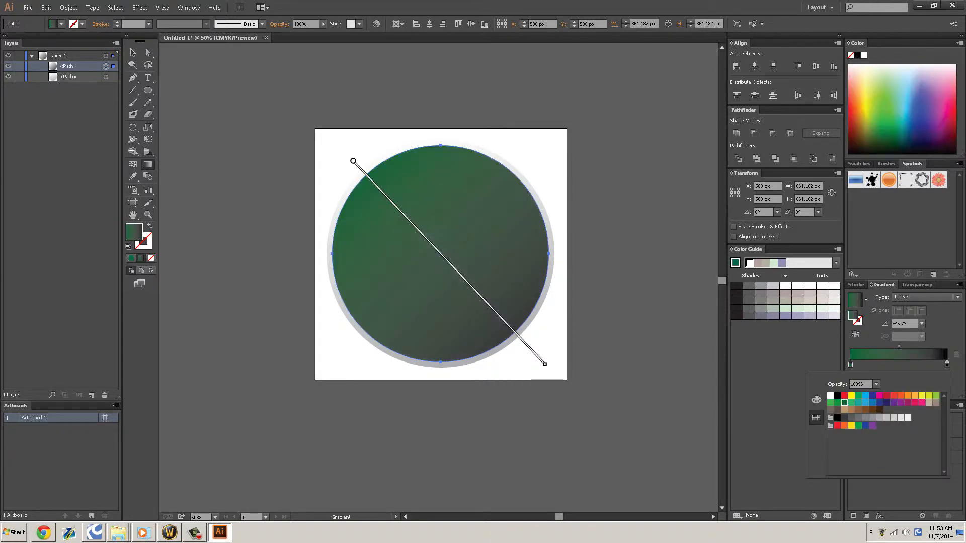
{"action": "double_click", "coordinate": [947, 365]}
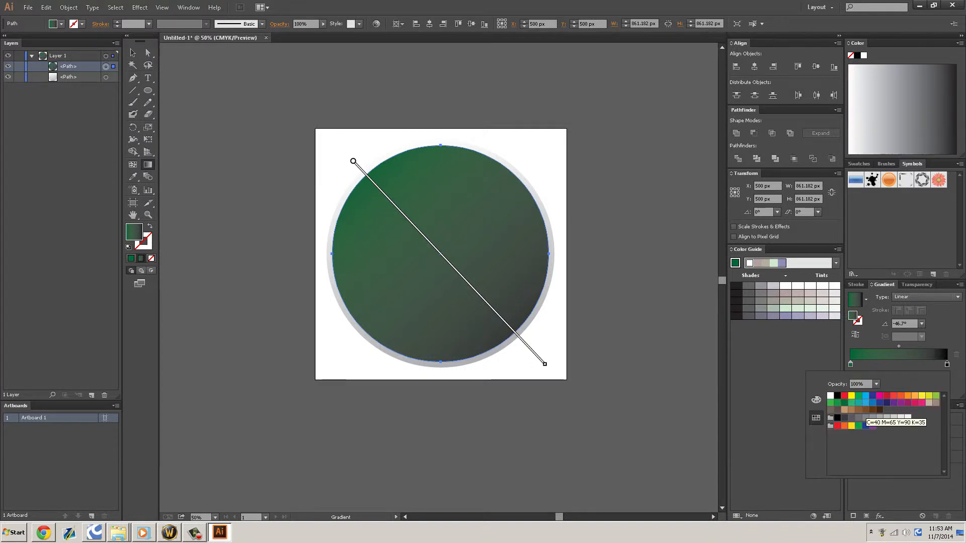
{"action": "left_click", "coordinate": [859, 402]}
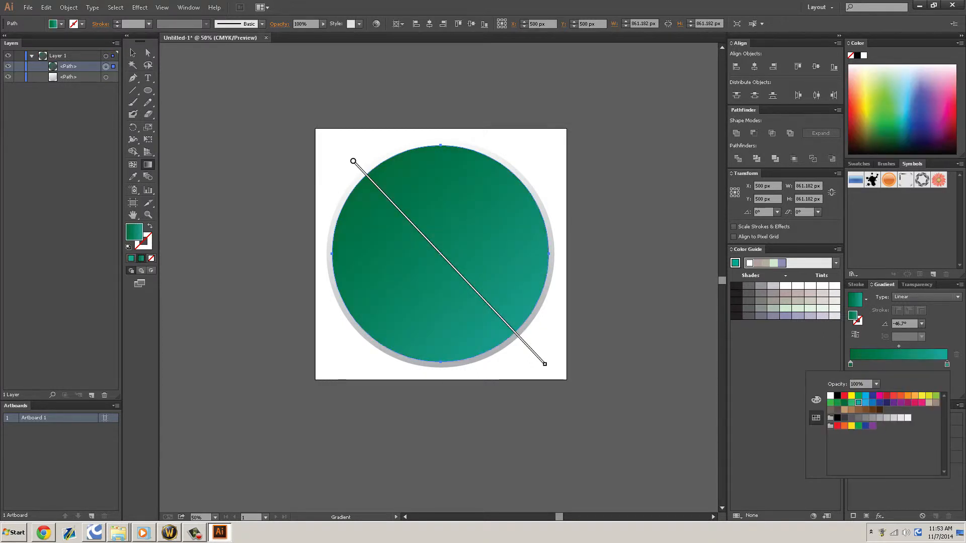
Add a stop at about 21% in the upper circle's gradient and colour it a medium green.
{"action": "left_click", "coordinate": [872, 364]}
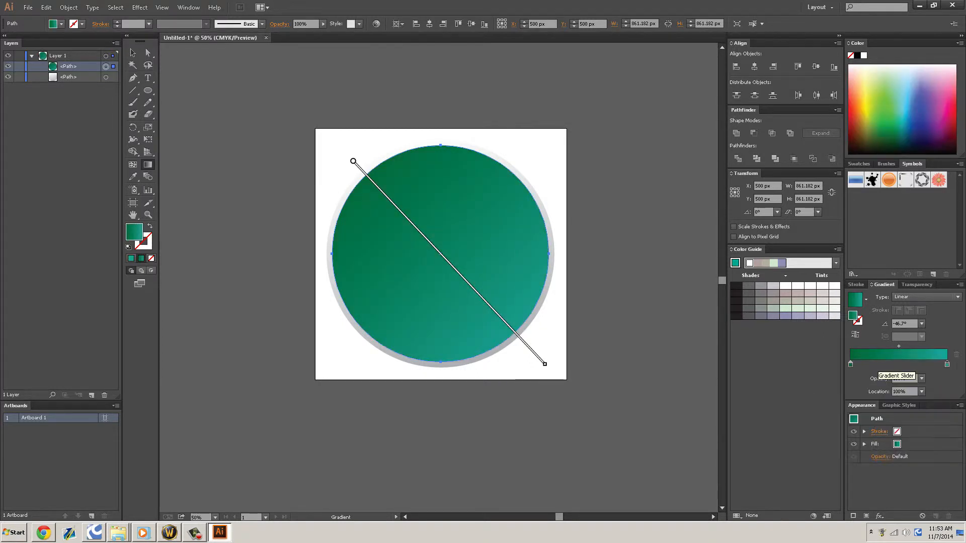
{"action": "left_click", "coordinate": [872, 364]}
{"action": "left_click_drag", "start_coordinate": [873, 364], "coordinate": [871, 364]}
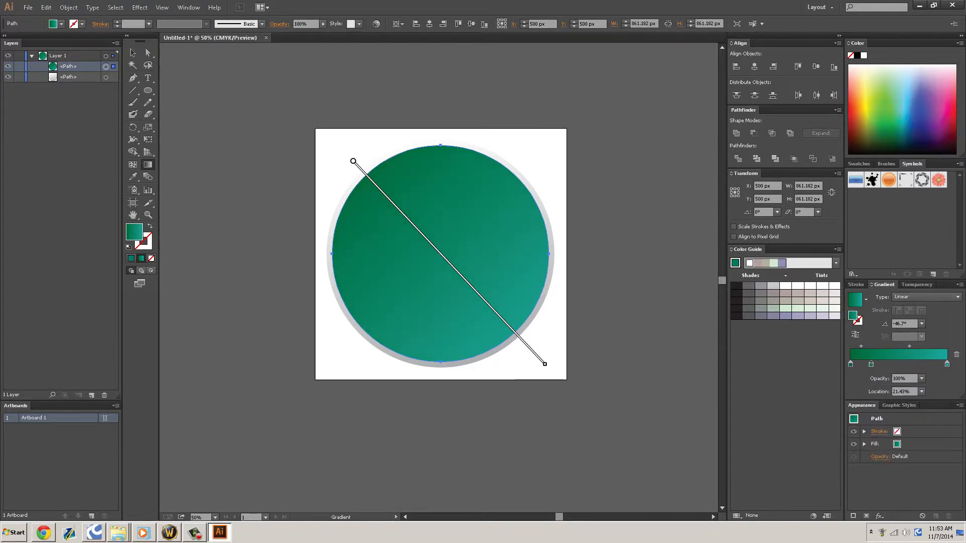
{"action": "double_click", "coordinate": [871, 364]}
{"action": "left_click", "coordinate": [837, 403]}
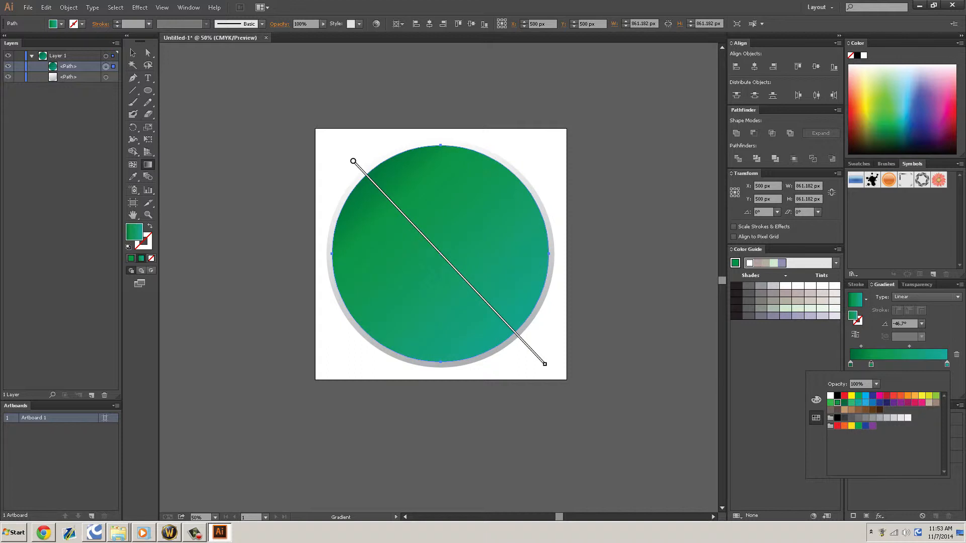
Add a stop at about 69% in the green circle's gradient and colour it a lighter green.
{"action": "left_click", "coordinate": [917, 365]}
{"action": "left_click_drag", "start_coordinate": [917, 364], "coordinate": [919, 364]}
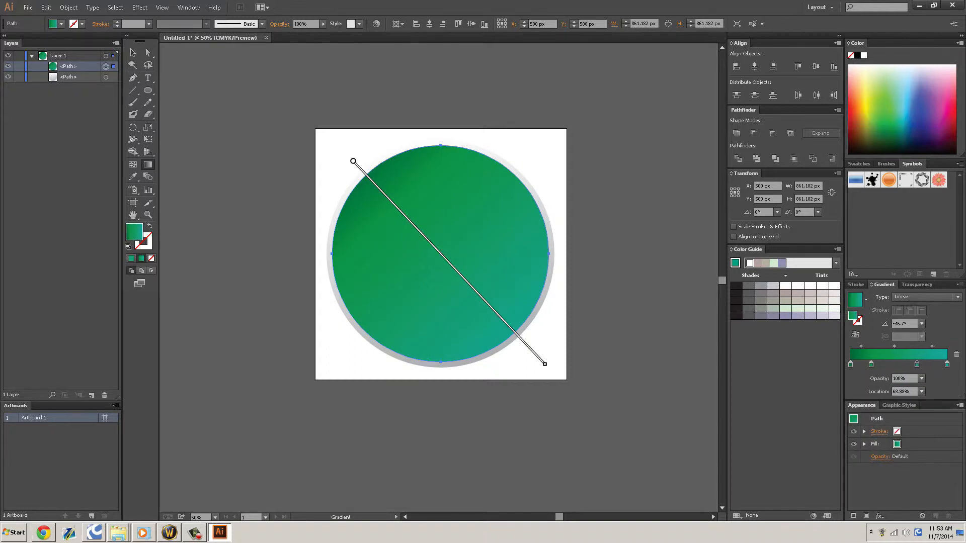
{"action": "double_click", "coordinate": [917, 364]}
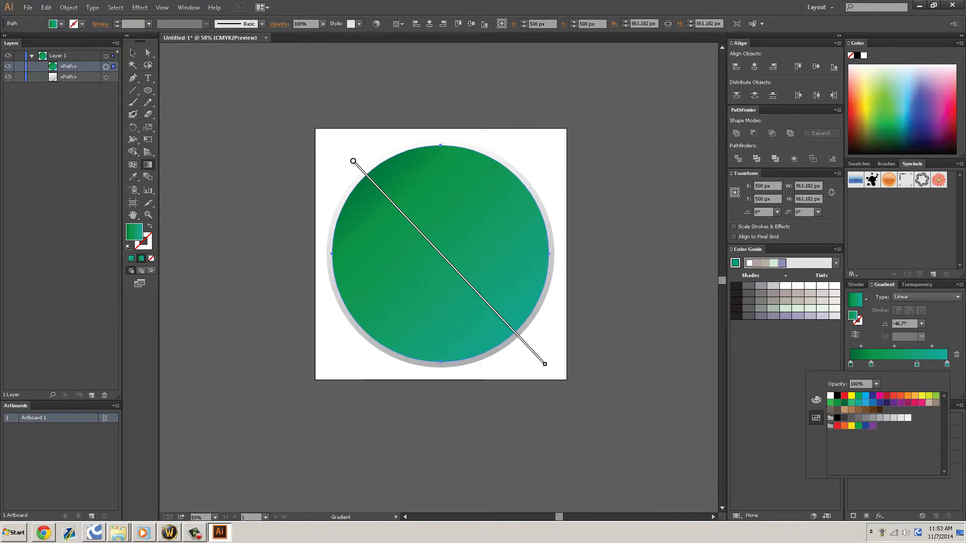
{"action": "left_click", "coordinate": [851, 403]}
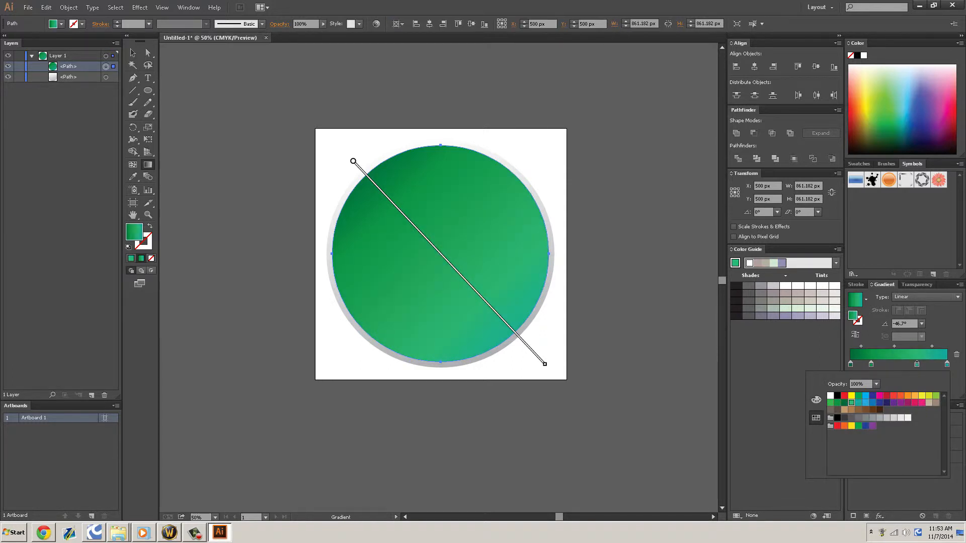
Try adding an extra medium-green stop at about 11% in the circle's gradient and moving it to the teal end.
{"action": "left_click", "coordinate": [871, 365]}
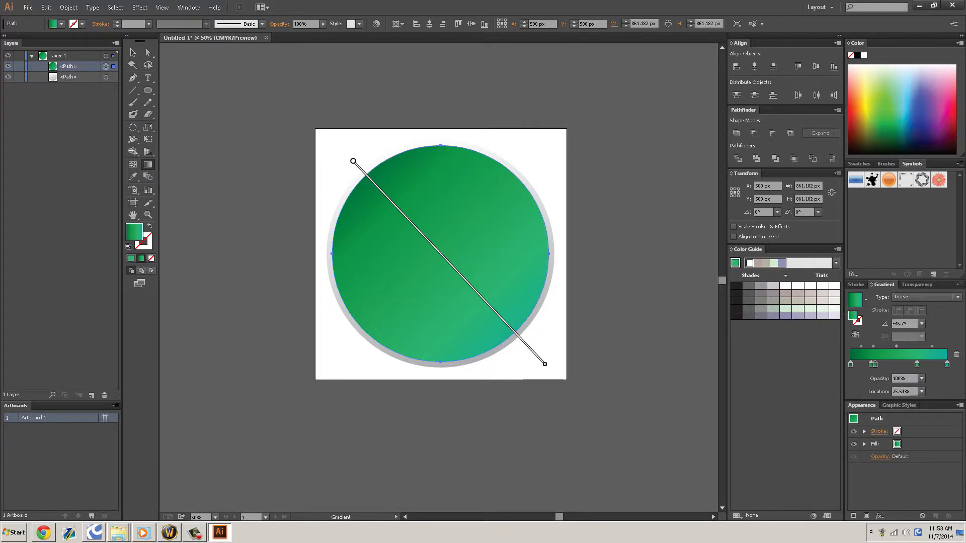
{"action": "left_click", "coordinate": [859, 364]}
{"action": "left_click_drag", "start_coordinate": [858, 364], "coordinate": [860, 364]}
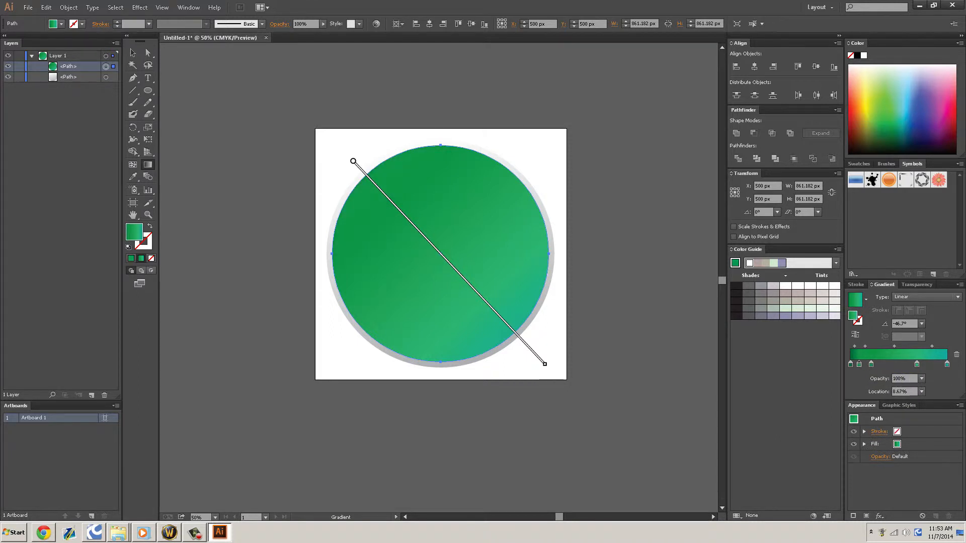
{"action": "key", "text": "Delete"}
{"action": "key", "text": "ctrl+z"}
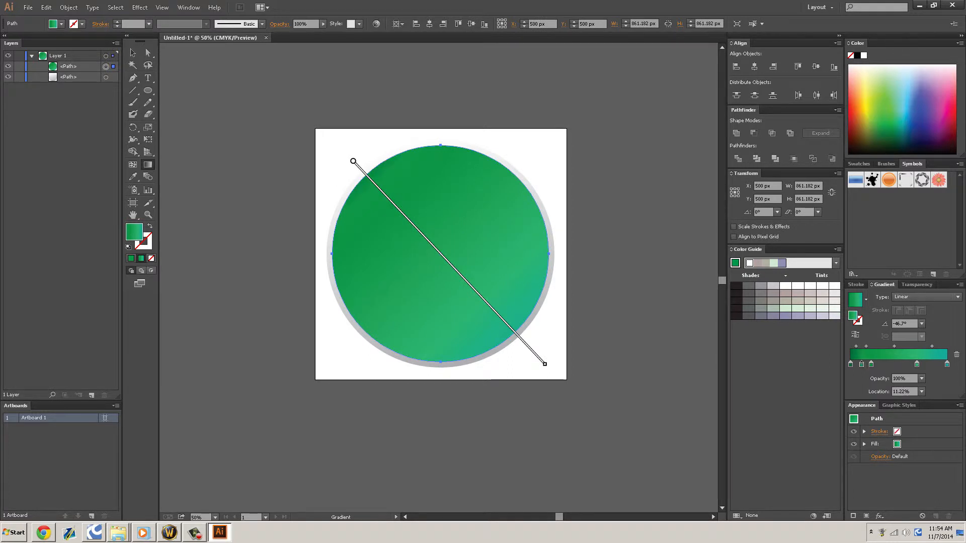
{"action": "left_click_drag", "start_coordinate": [861, 364], "coordinate": [956, 354]}
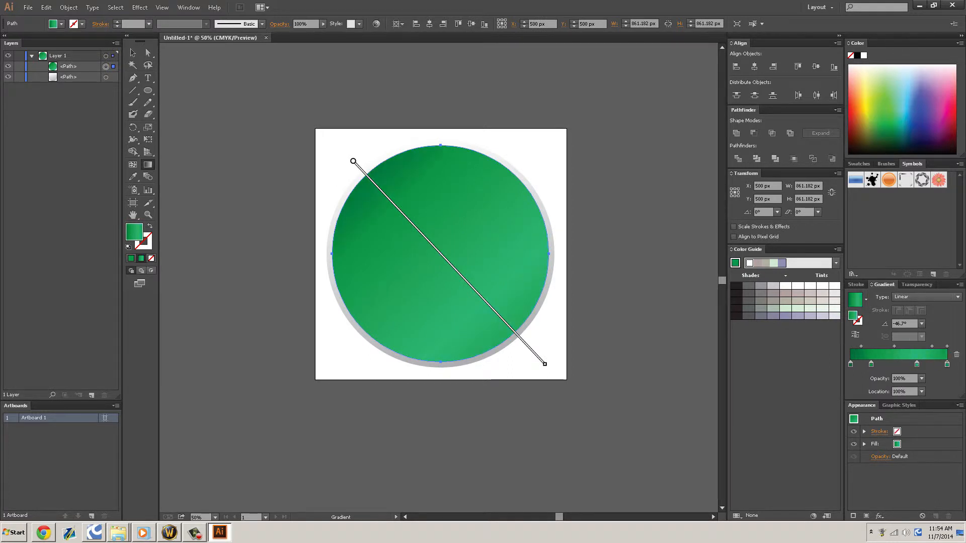
{"action": "left_click_drag", "start_coordinate": [870, 364], "coordinate": [868, 364]}
{"action": "key", "text": "ctrl+z"}
{"action": "key", "text": "ctrl+z"}
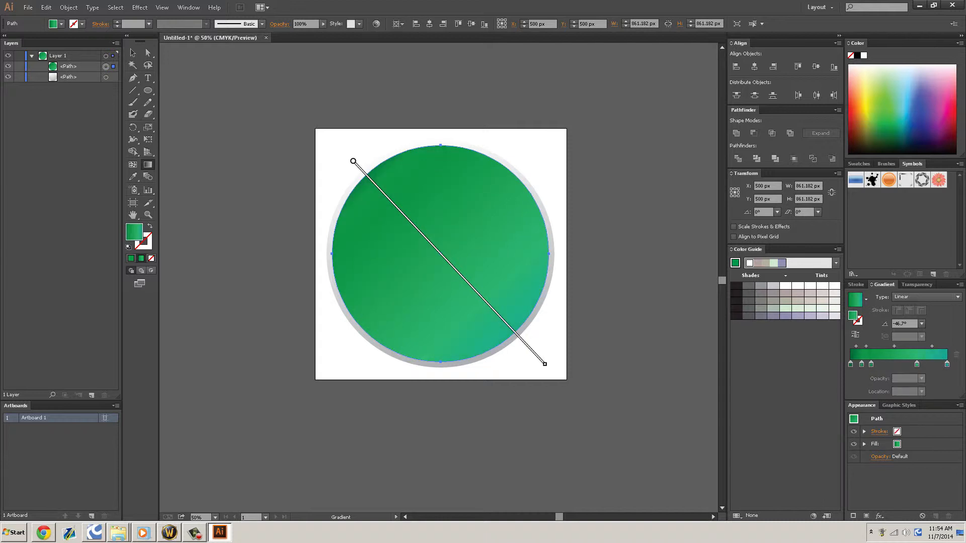
Eliminate the extra green stop and position the gradient's two middle stops at about 23% and 64%.
{"action": "left_click", "coordinate": [862, 365]}
{"action": "left_click_drag", "start_coordinate": [861, 365], "coordinate": [914, 364]}
{"action": "left_click", "coordinate": [873, 364]}
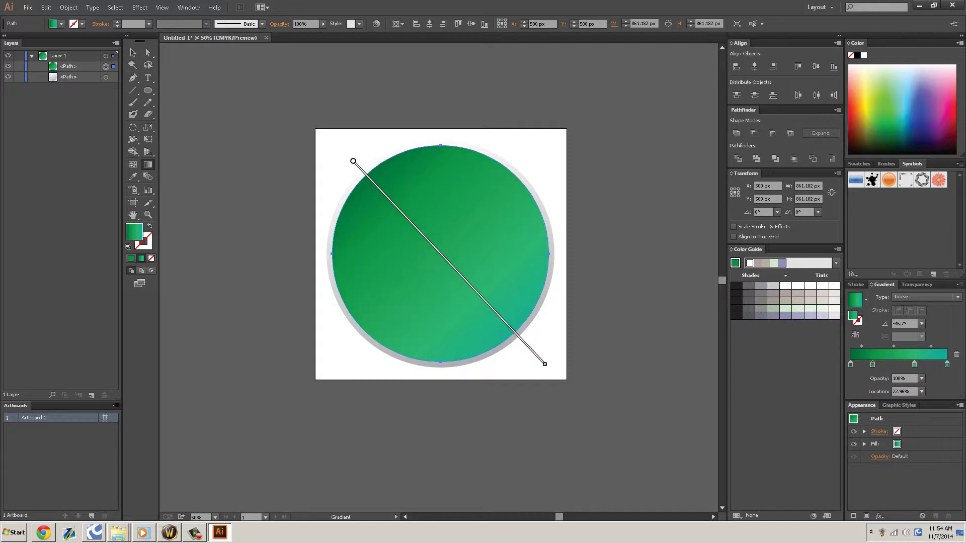
{"action": "mouse_move", "coordinate": [914, 365]}
{"action": "left_mouse_down"}
{"action": "mouse_move", "coordinate": [903, 364]}
{"action": "mouse_move", "coordinate": [912, 364]}
{"action": "left_mouse_up"}
Set the opacity of both middle gradient stops to 90%.
{"action": "left_click", "coordinate": [921, 378]}
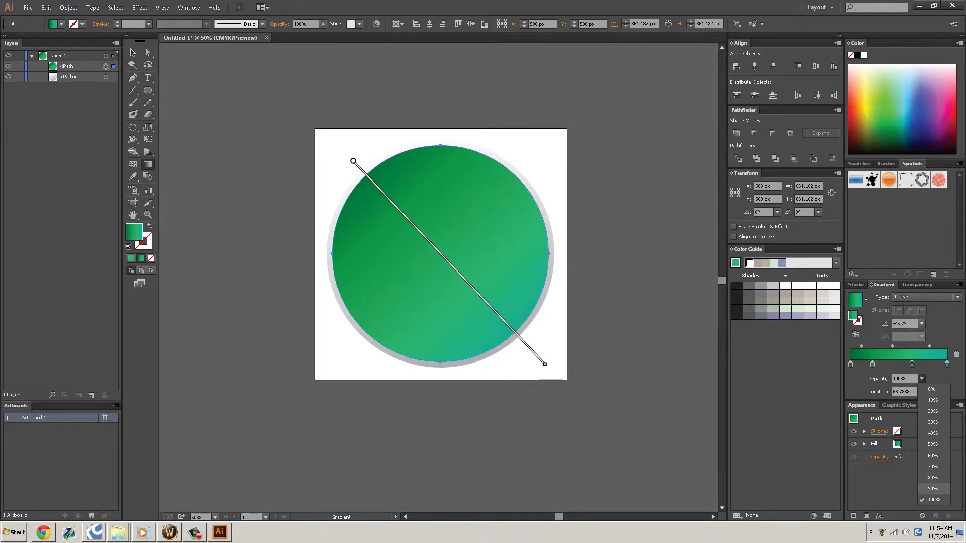
{"action": "left_click", "coordinate": [933, 489]}
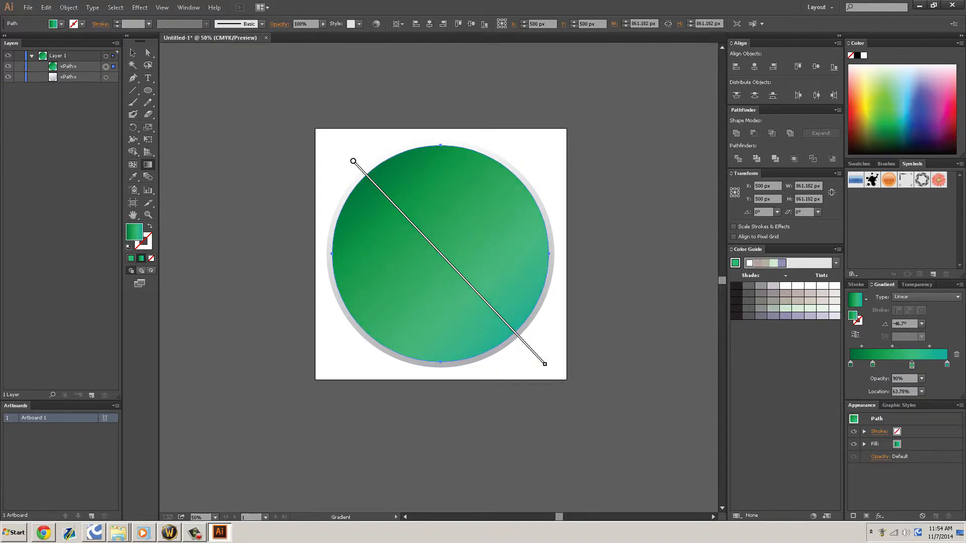
{"action": "left_click", "coordinate": [872, 365]}
{"action": "left_click", "coordinate": [921, 378]}
{"action": "left_click", "coordinate": [933, 467]}
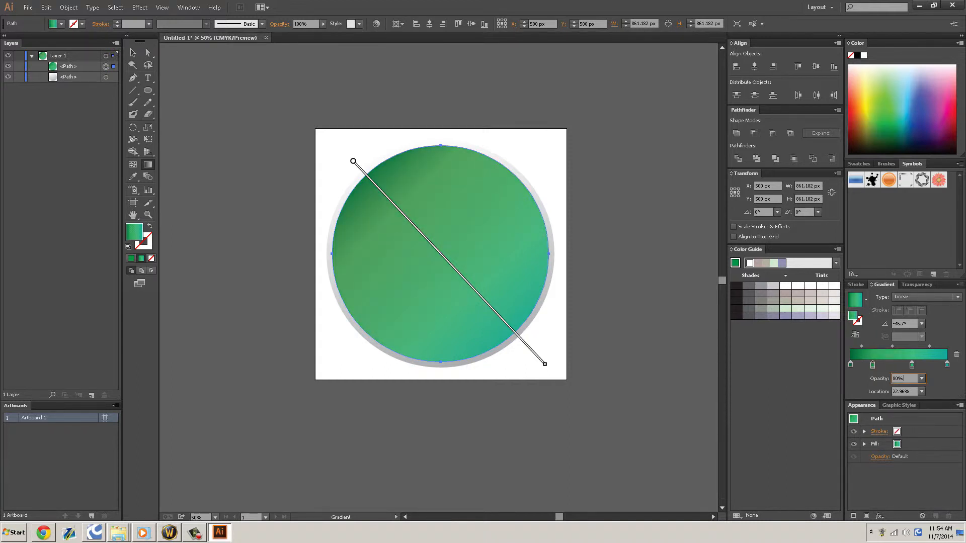
{"action": "left_click", "coordinate": [921, 378]}
{"action": "left_click", "coordinate": [933, 477]}
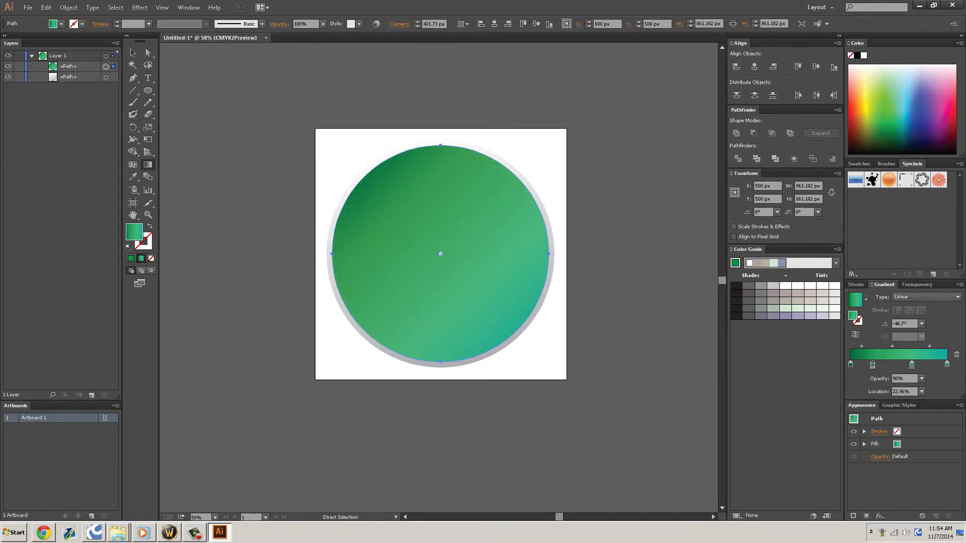
Redraw the green circle's gradient vertically at -90°, from its top edge to a point below the artboard, and deselect the circle.
{"action": "mouse_move", "coordinate": [545, 364]}
{"action": "left_mouse_down"}
{"action": "mouse_move", "coordinate": [467, 415]}
{"action": "mouse_move", "coordinate": [337, 439]}
{"action": "mouse_move", "coordinate": [549, 356]}
{"action": "mouse_move", "coordinate": [636, 158]}
{"action": "mouse_move", "coordinate": [352, 38]}
{"action": "mouse_move", "coordinate": [608, 306]}
{"action": "mouse_move", "coordinate": [472, 458]}
{"action": "mouse_move", "coordinate": [272, 490]}
{"action": "left_mouse_up"}
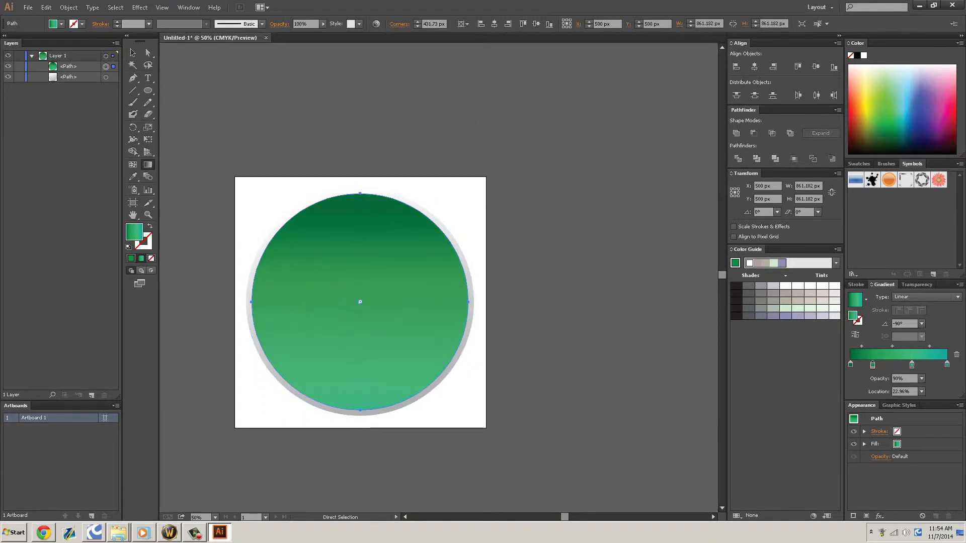
{"action": "mouse_move", "coordinate": [360, 211]}
{"action": "left_mouse_down"}
{"action": "mouse_move", "coordinate": [366, 244]}
{"action": "mouse_move", "coordinate": [360, 171]}
{"action": "mouse_move", "coordinate": [359, 191]}
{"action": "left_mouse_up"}
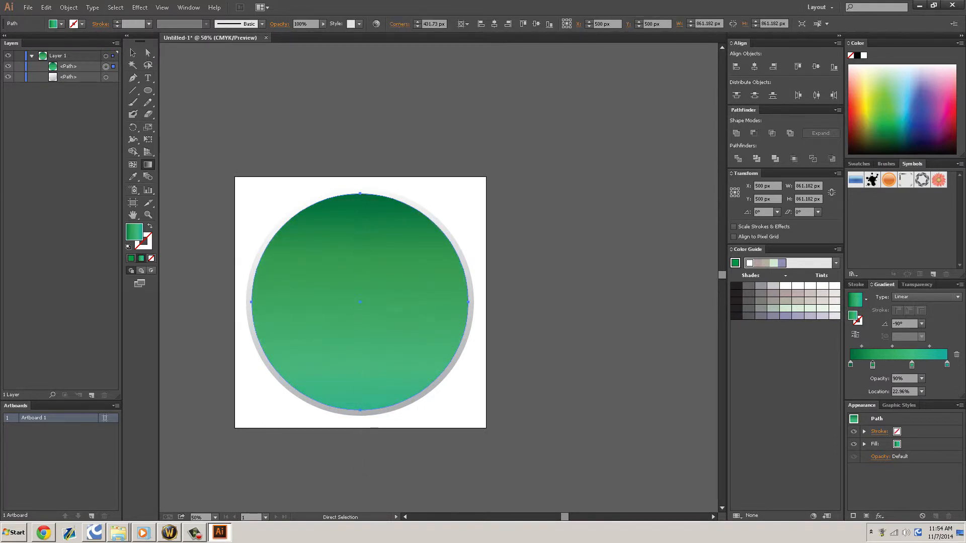
{"action": "key", "text": "ctrl+shift+a"}
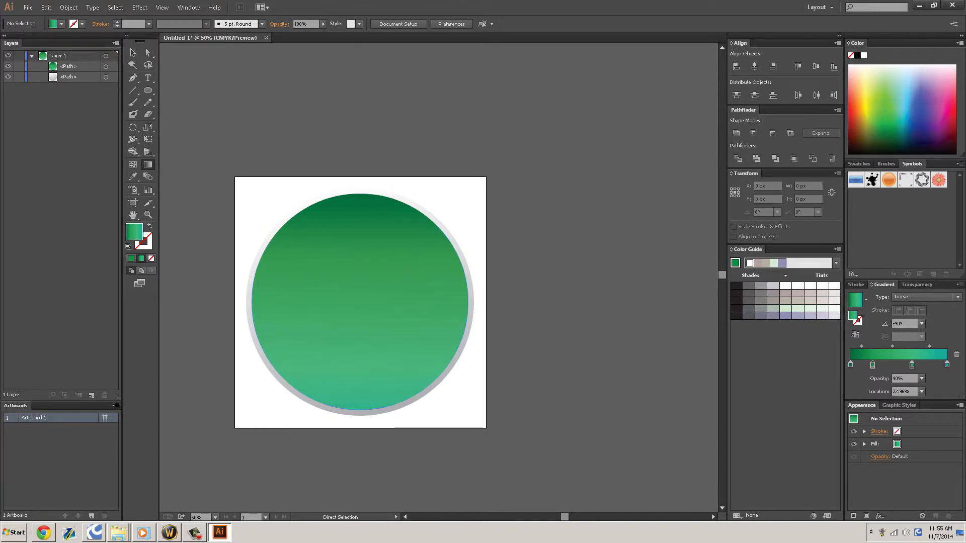
{"action": "left_click", "coordinate": [360, 302], "text": "ctrl"}
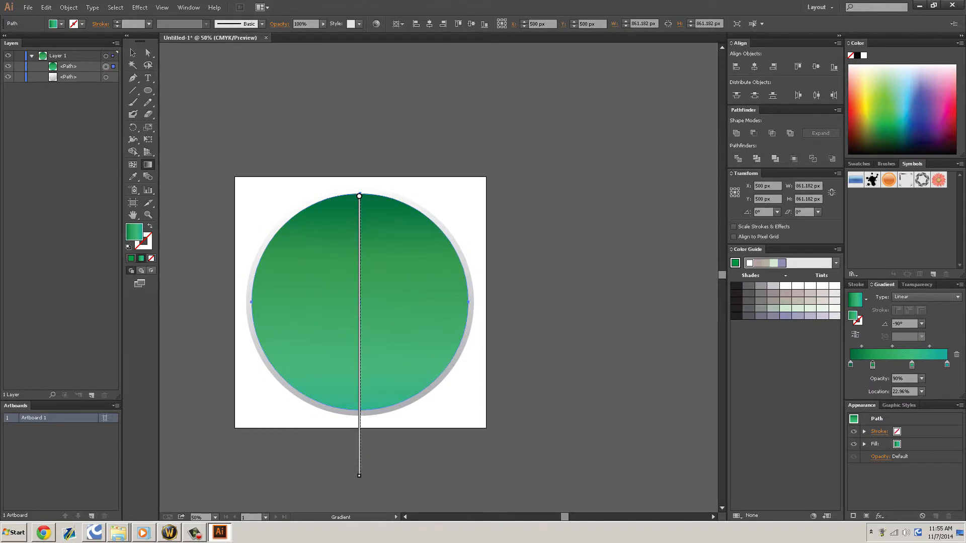
{"action": "key", "text": "a"}
{"action": "key", "text": "ctrl+shift+a"}
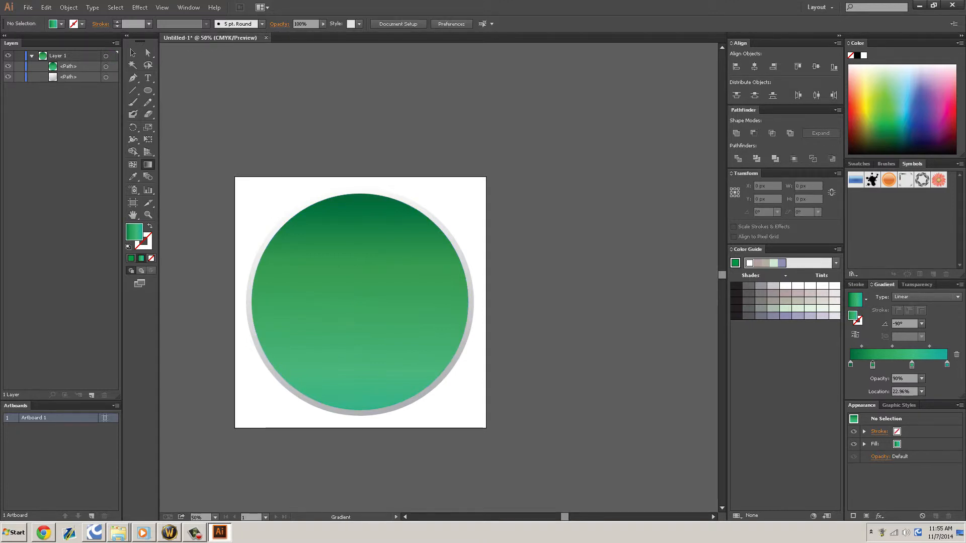
Collapse Layer 1 and create a new layer above it.
{"action": "left_click", "coordinate": [32, 56]}
{"action": "left_click", "coordinate": [32, 55]}
{"action": "left_click", "coordinate": [32, 56]}
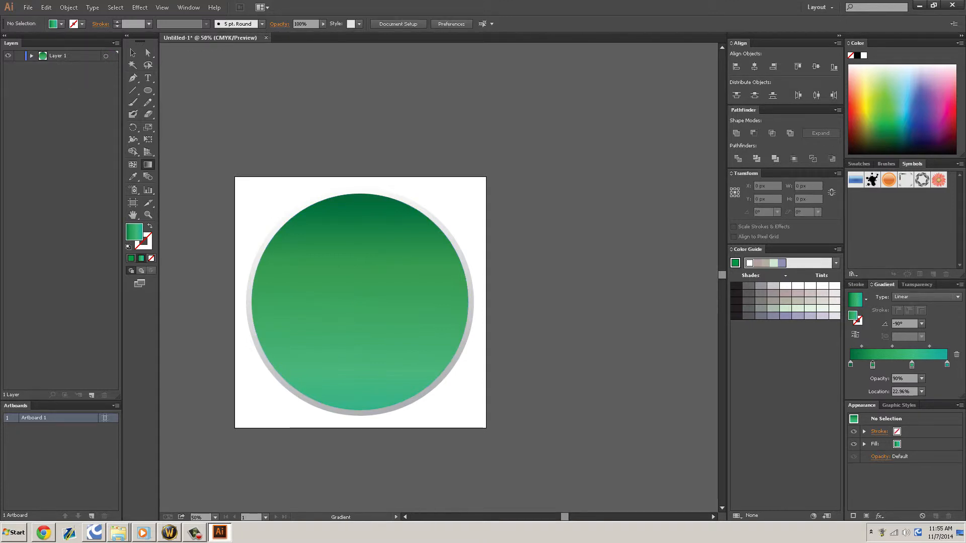
{"action": "left_click", "coordinate": [91, 395]}
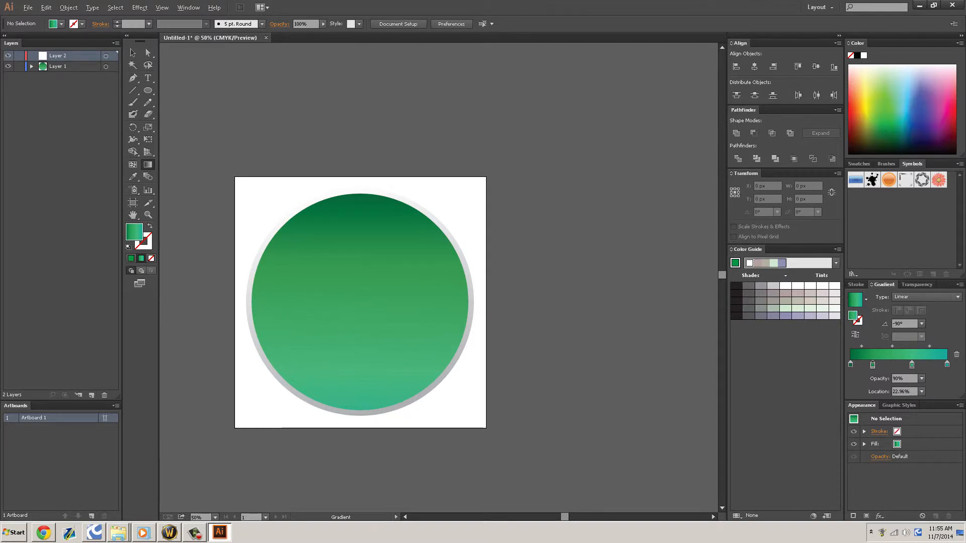
Set the fill to very light grey and draw two small circles as note heads, the right one slightly higher.
{"action": "scroll", "coordinate": [361, 302], "scroll_direction": "up", "scroll_amount": 1}
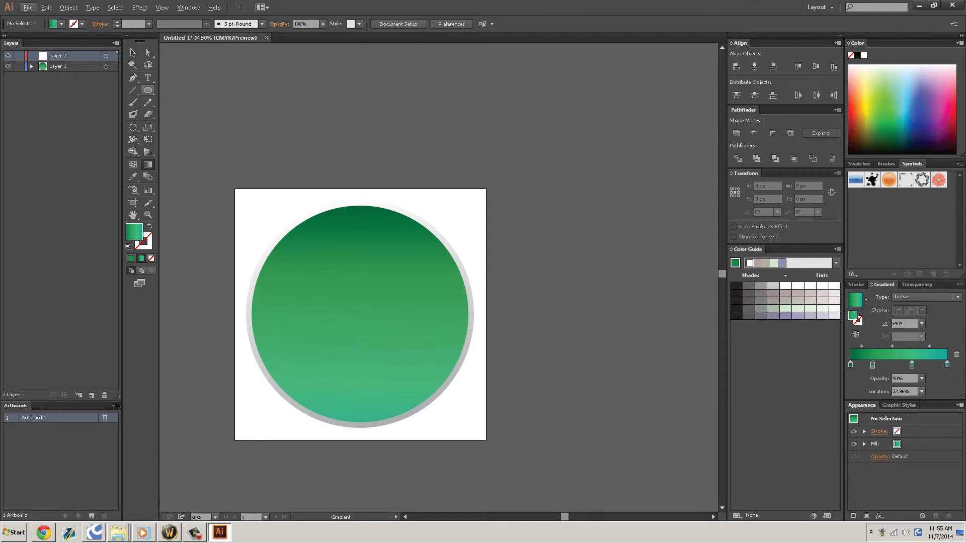
{"action": "left_click", "coordinate": [148, 90]}
{"action": "left_click", "coordinate": [61, 24]}
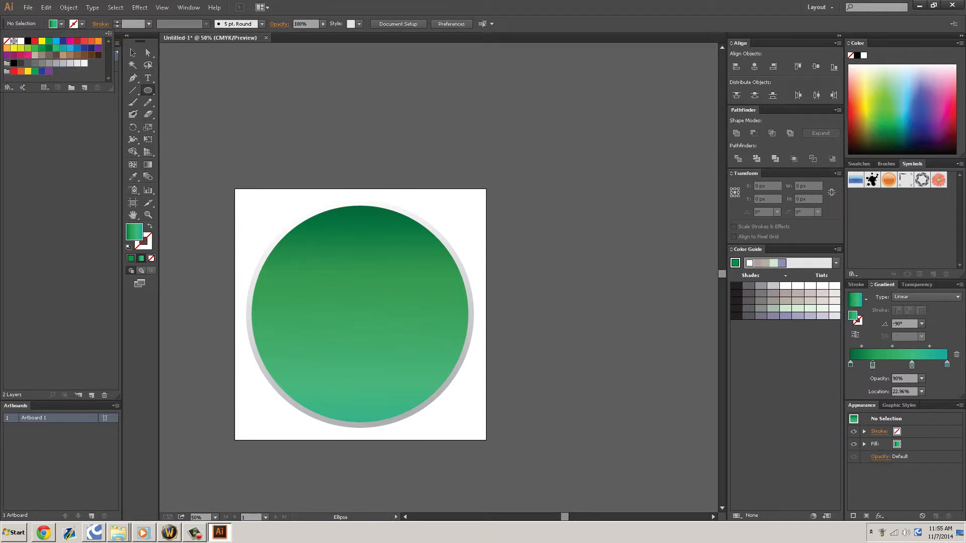
{"action": "left_click", "coordinate": [21, 41]}
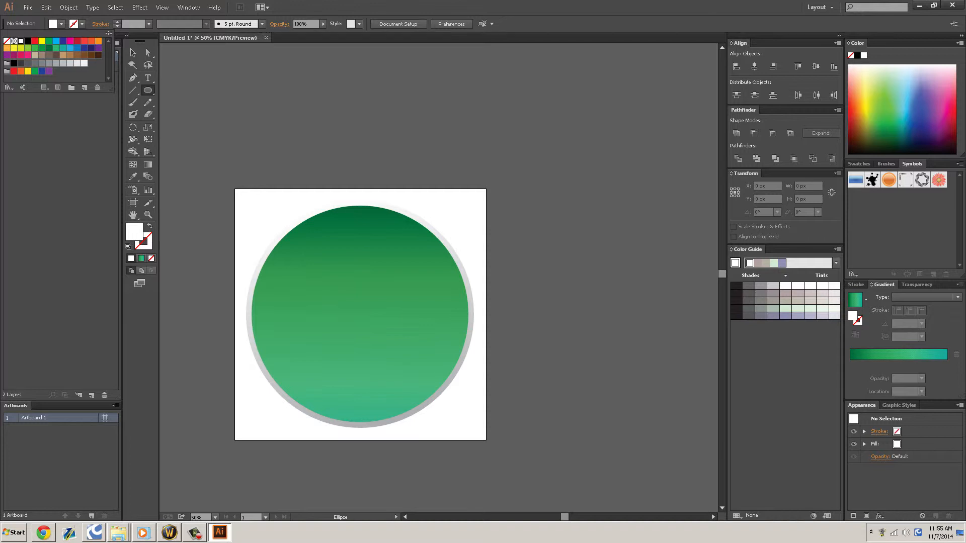
{"action": "left_click", "coordinate": [77, 63]}
{"action": "left_click", "coordinate": [84, 64]}
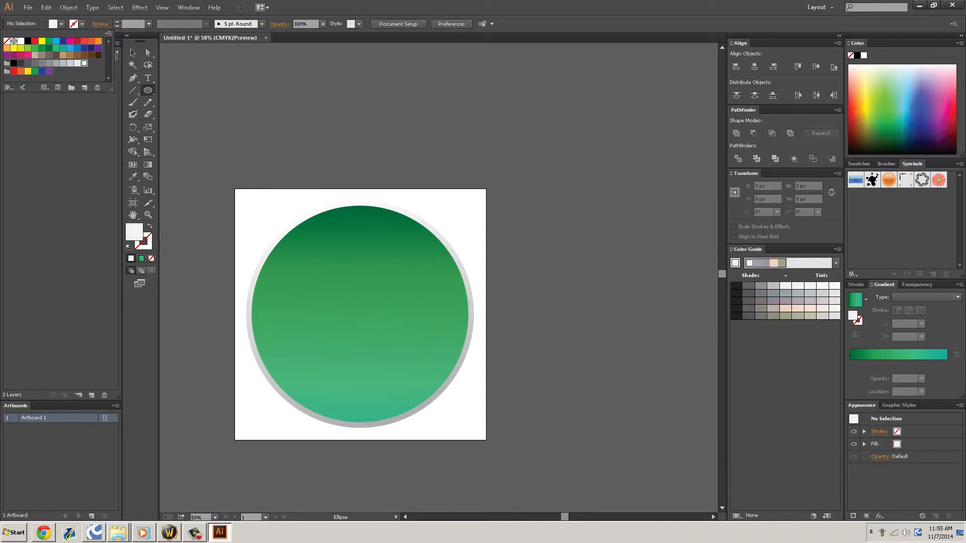
{"action": "key", "text": "Escape"}
{"action": "left_click_drag", "start_coordinate": [315, 345], "coordinate": [392, 344]}
{"action": "key", "text": "ctrl+shift+a"}
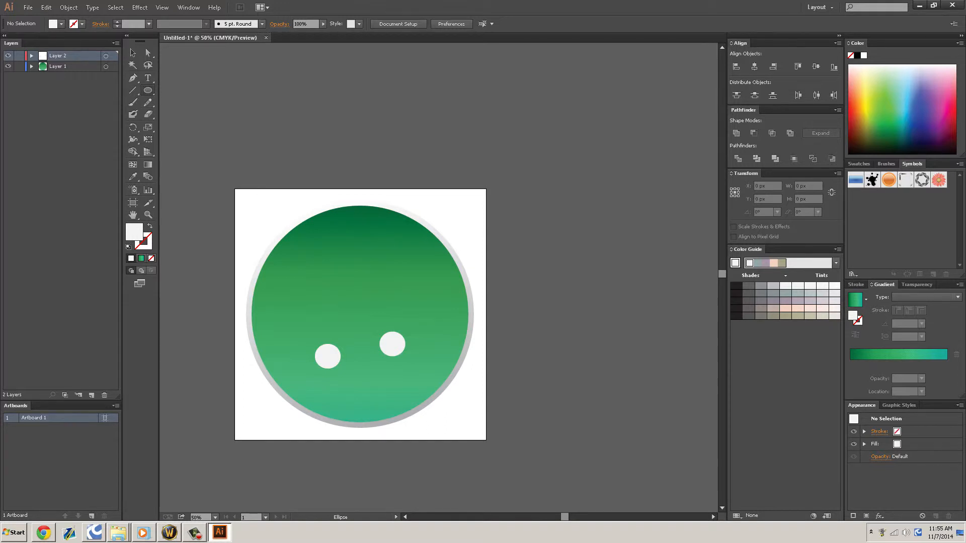
Draw a vertical rectangle about 36 by 246 px as the stem rising from the left note head.
{"action": "key", "text": "m"}
{"action": "left_click_drag", "start_coordinate": [331, 348], "coordinate": [341, 286]}
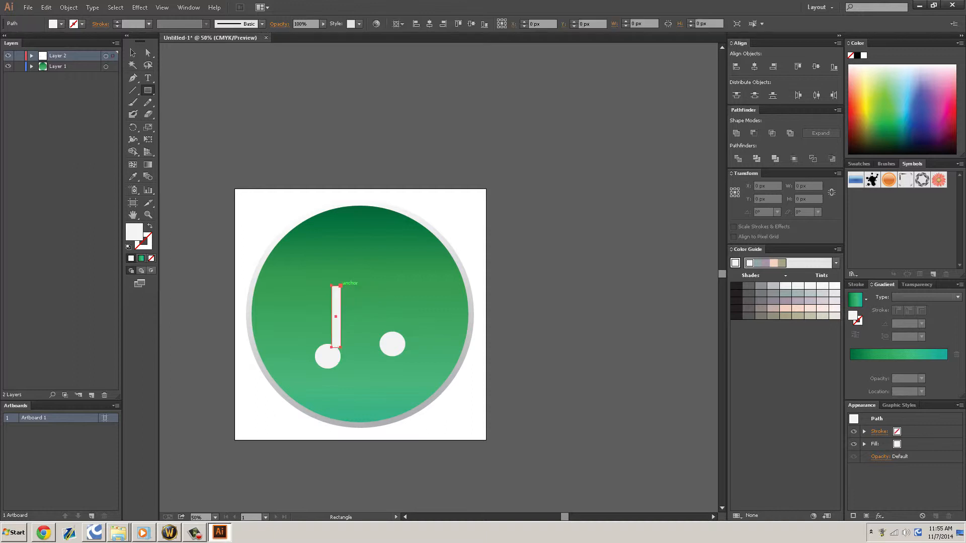
{"action": "key", "text": "a"}
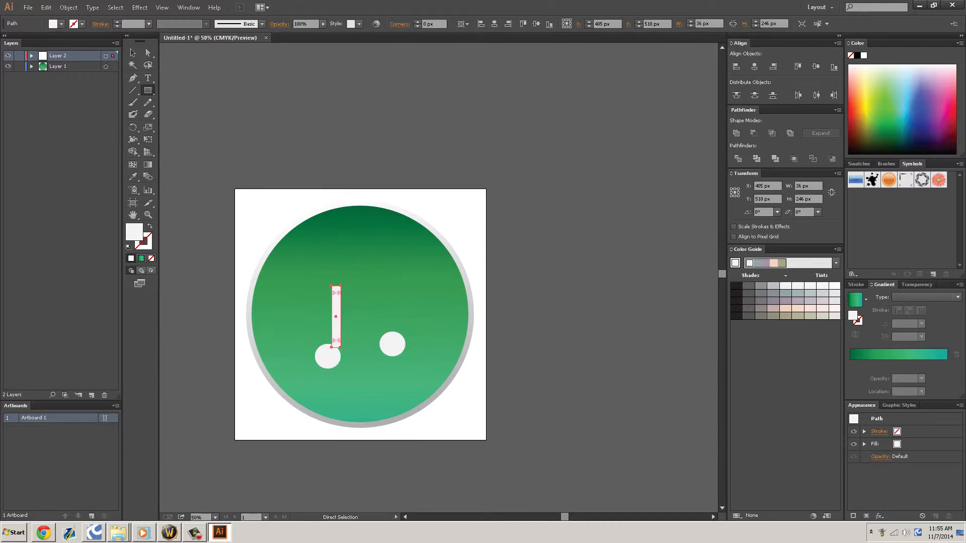
Try pasting a copy of the stem and placing it above the right note head.
{"action": "key", "text": "ctrl+v"}
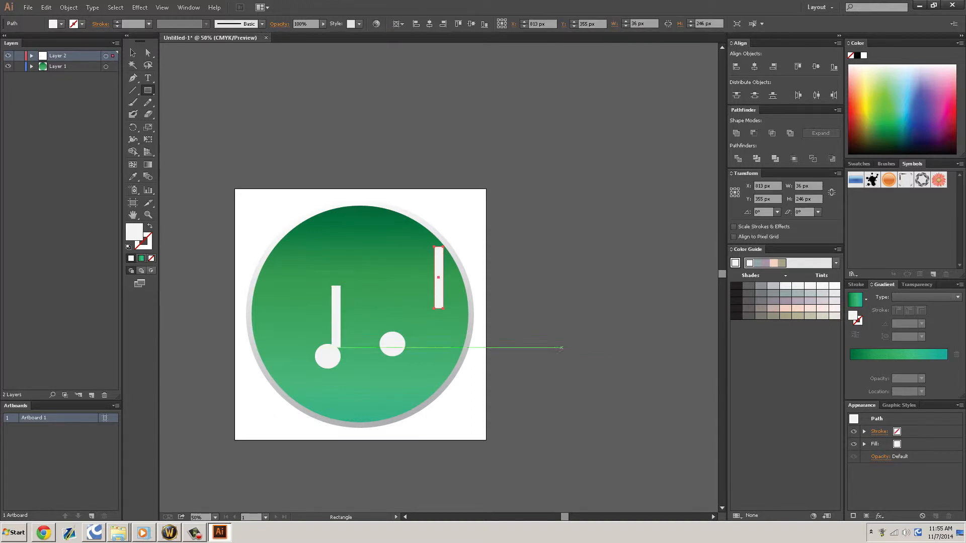
{"action": "left_click_drag", "start_coordinate": [442, 285], "coordinate": [393, 311]}
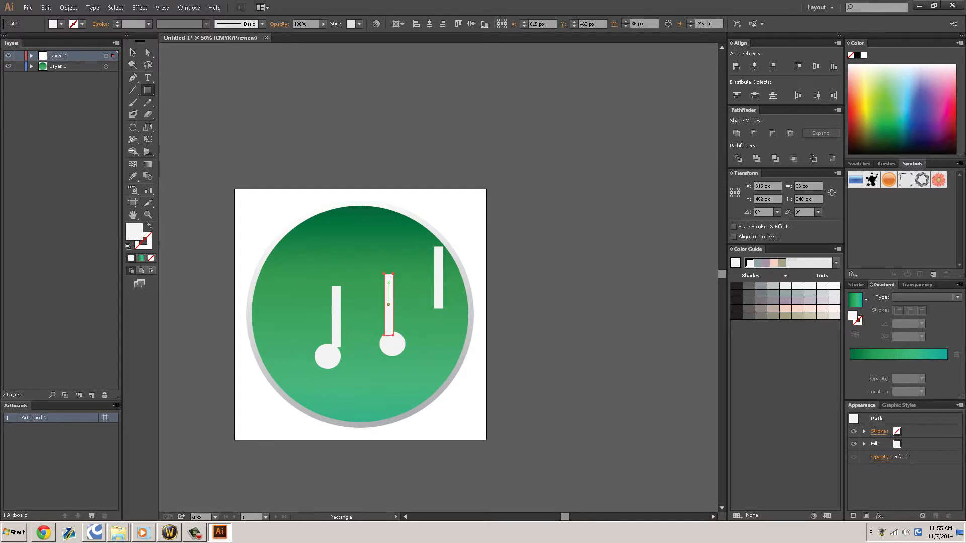
{"action": "key", "text": "ctrl+z"}
{"action": "key", "text": "ctrl+z"}
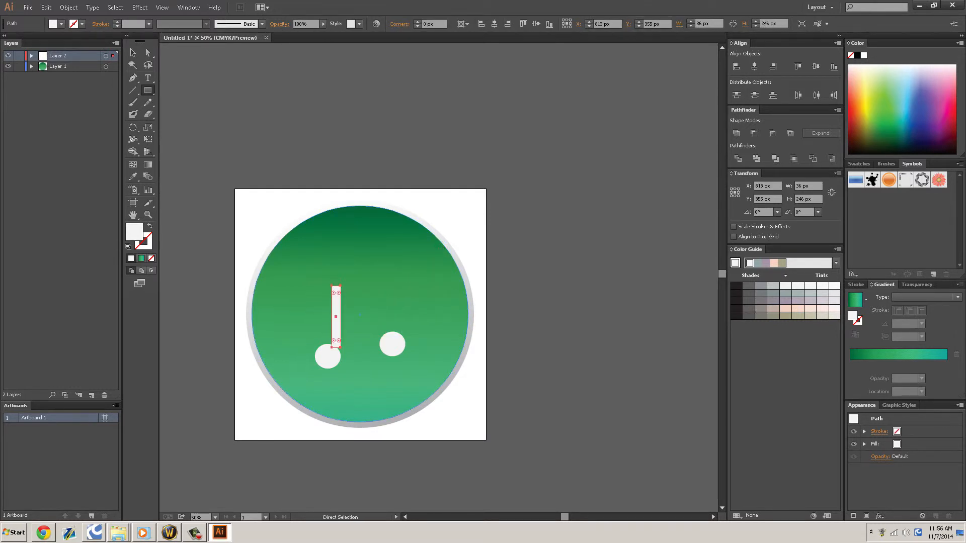
Duplicate the left stem up and to the right, between the two note heads.
{"action": "key", "text": "alt"}
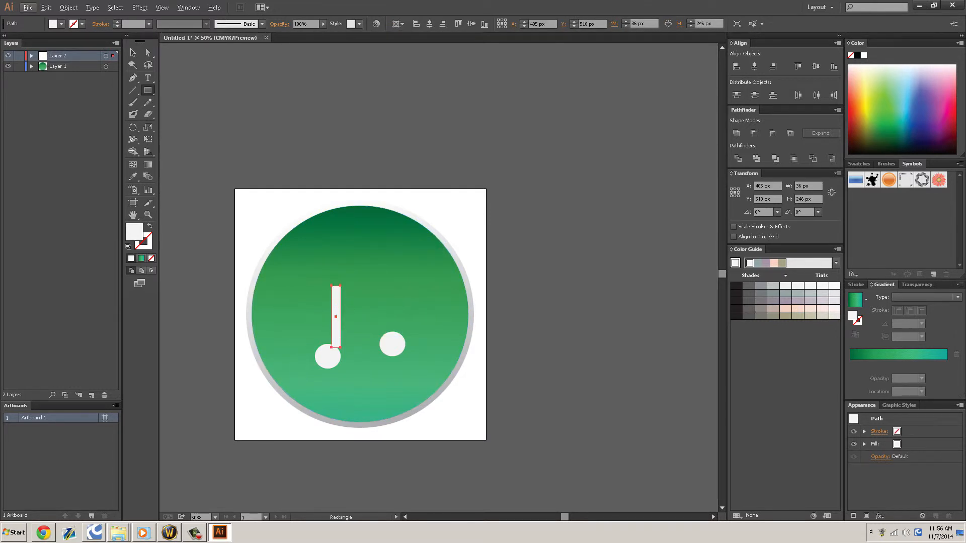
{"action": "left_click", "coordinate": [148, 52]}
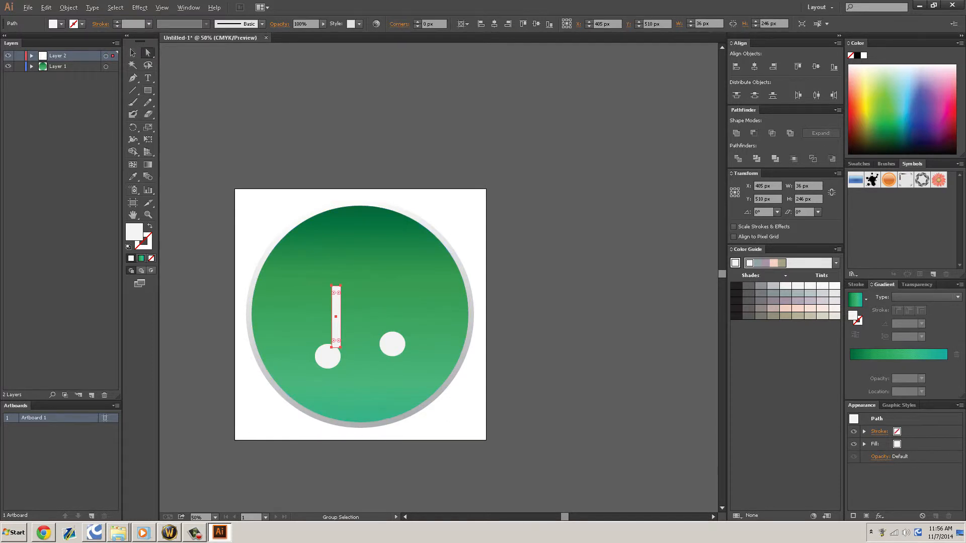
{"action": "left_click_drag", "start_coordinate": [341, 345], "coordinate": [379, 330]}
{"action": "left_click_drag", "start_coordinate": [375, 295], "coordinate": [359, 264]}
{"action": "left_click_drag", "start_coordinate": [341, 267], "coordinate": [333, 313]}
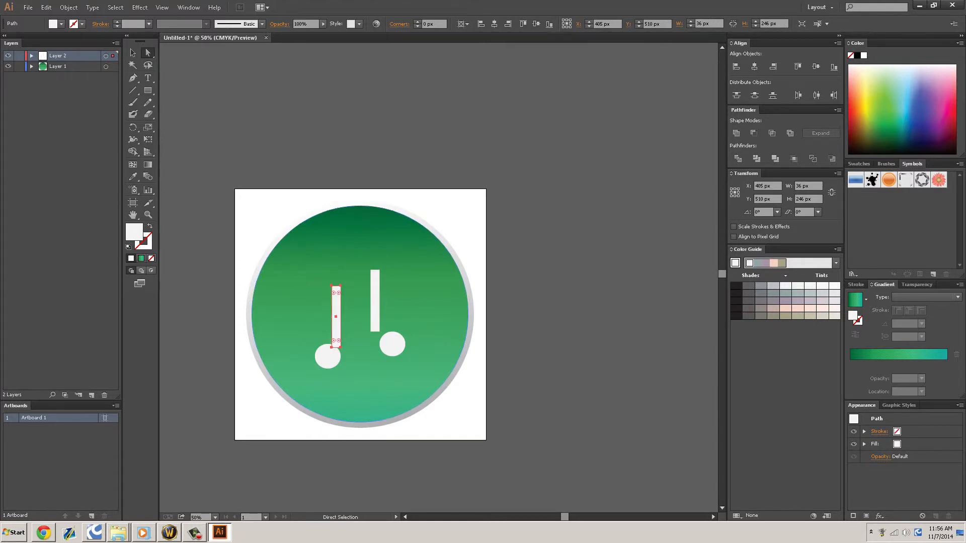
Move the duplicated stem onto the right edge of the right note head.
{"action": "scroll", "coordinate": [363, 307], "scroll_direction": "up", "scroll_amount": 2}
{"action": "scroll", "coordinate": [358, 312], "scroll_direction": "down", "scroll_amount": 1}
{"action": "scroll", "coordinate": [357, 313], "scroll_direction": "up", "scroll_amount": 1}
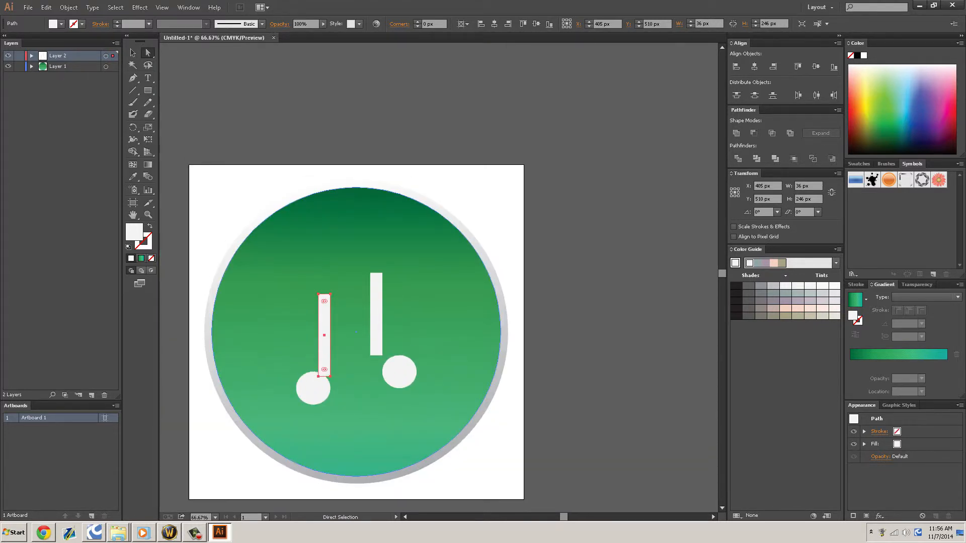
{"action": "key", "text": "v"}
{"action": "left_click_drag", "start_coordinate": [378, 329], "coordinate": [410, 333]}
{"action": "left_click", "coordinate": [347, 352]}
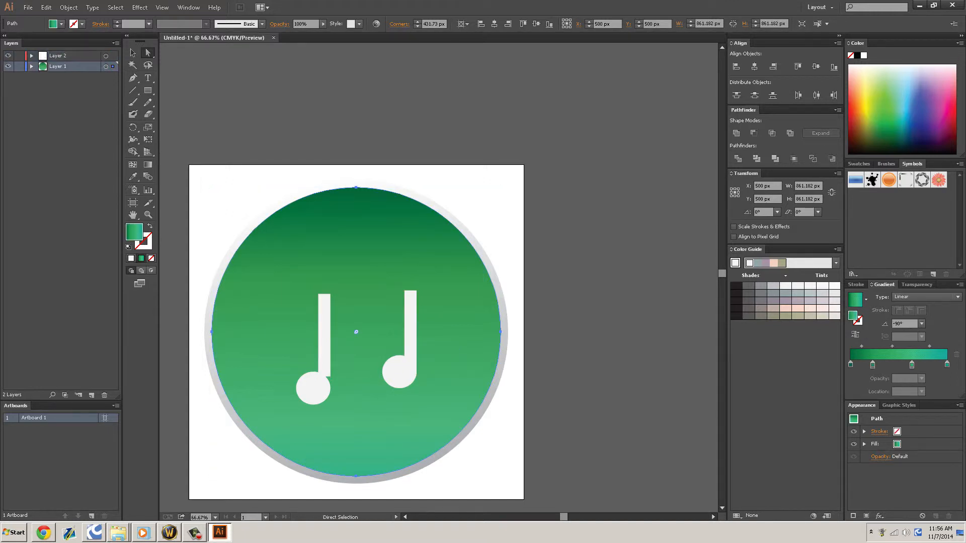
Move the left stem so that it sits flush against the right edge of the left note head.
{"action": "left_click_drag", "start_coordinate": [331, 358], "coordinate": [331, 370]}
{"action": "scroll", "coordinate": [325, 387], "scroll_direction": "up", "scroll_amount": 6}
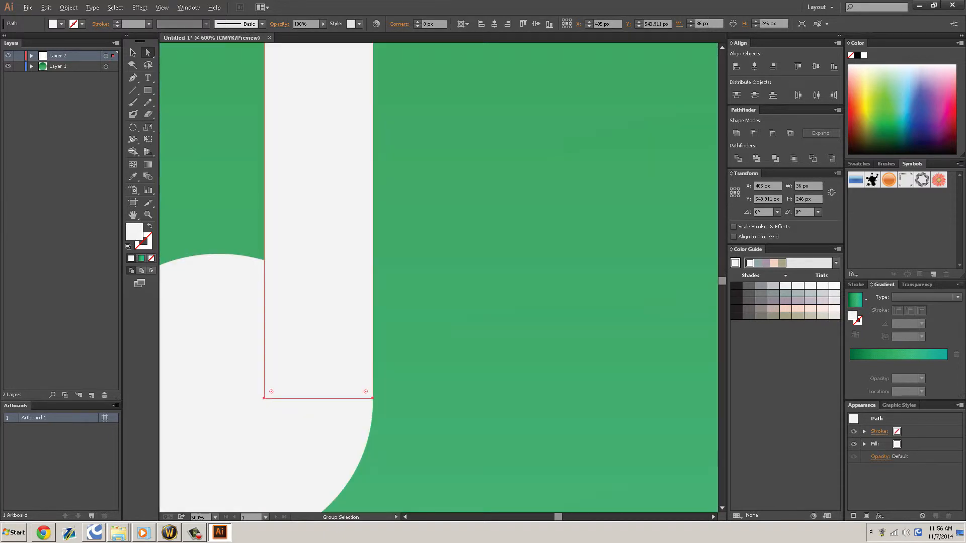
{"action": "scroll", "coordinate": [399, 437], "scroll_direction": "down", "scroll_amount": 4}
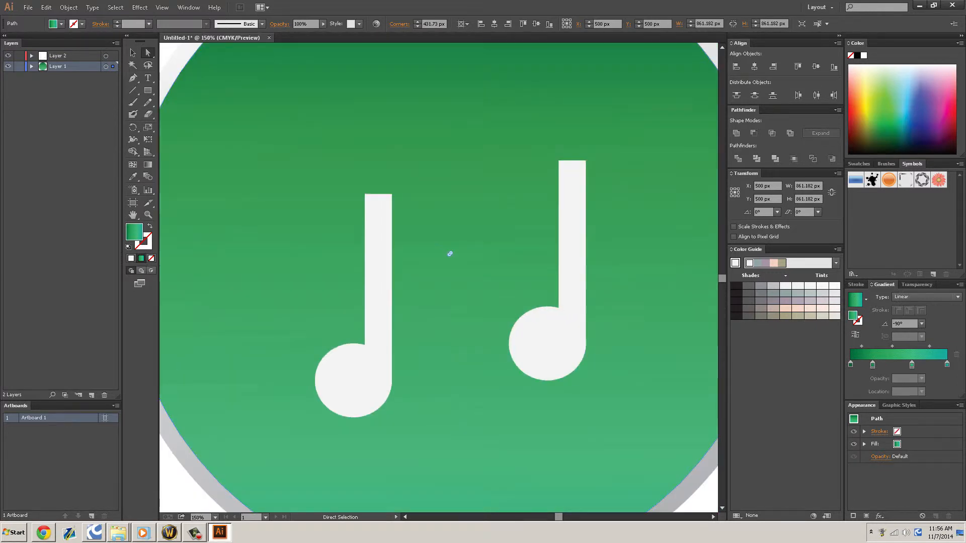
{"action": "left_click", "coordinate": [449, 302]}
{"action": "scroll", "coordinate": [439, 357], "scroll_direction": "down", "scroll_amount": 3}
{"action": "left_click", "coordinate": [609, 261]}
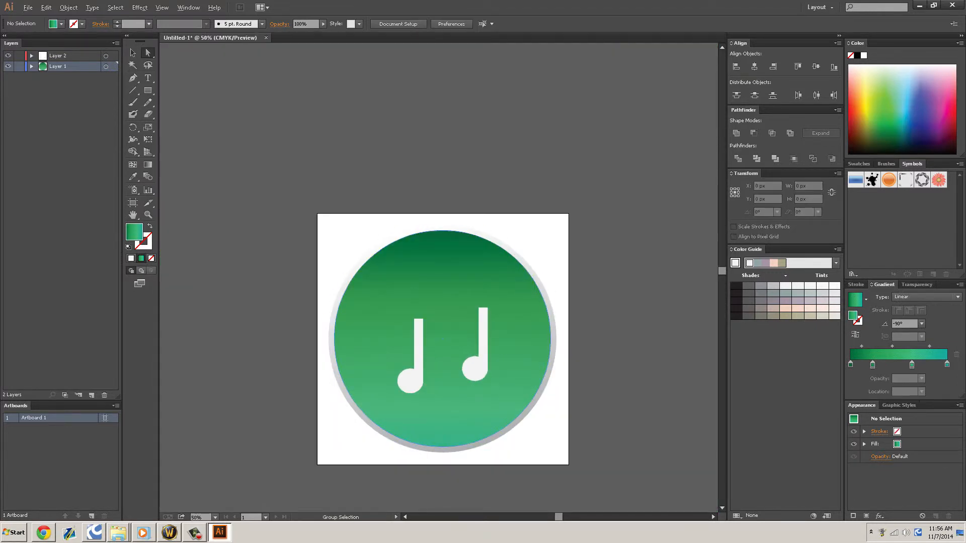
Widen the left stem to 41 px by extending its left edge outward.
{"action": "scroll", "coordinate": [491, 315], "scroll_direction": "up", "scroll_amount": 1}
{"action": "scroll", "coordinate": [484, 321], "scroll_direction": "down", "scroll_amount": 1}
{"action": "left_click", "coordinate": [483, 322], "text": "alt"}
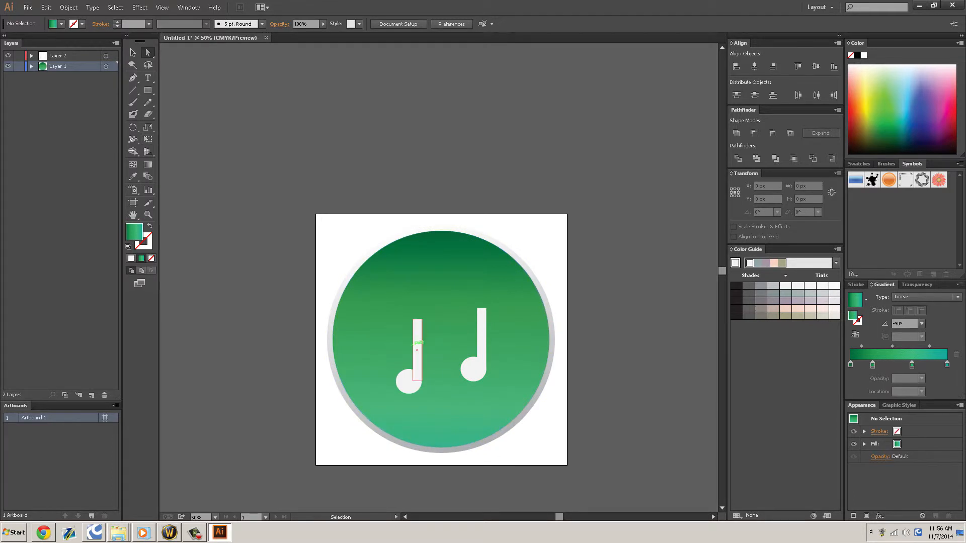
{"action": "left_click", "coordinate": [418, 347], "text": "ctrl"}
{"action": "scroll", "coordinate": [418, 347], "scroll_direction": "up", "scroll_amount": 2}
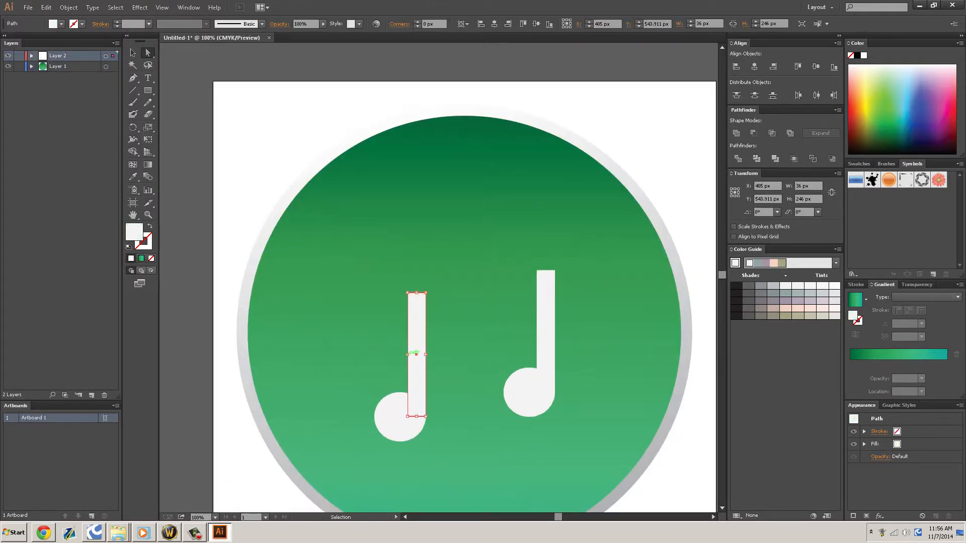
{"action": "left_click_drag", "start_coordinate": [408, 355], "coordinate": [405, 354]}
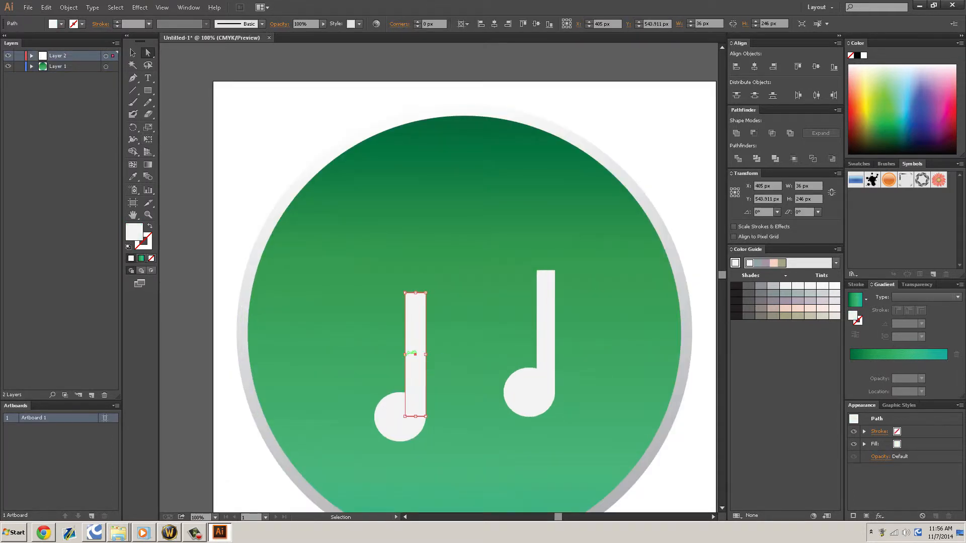
Widen the right stem to about 40 px by extending its left edge outward.
{"action": "left_click", "coordinate": [546, 336], "text": "ctrl"}
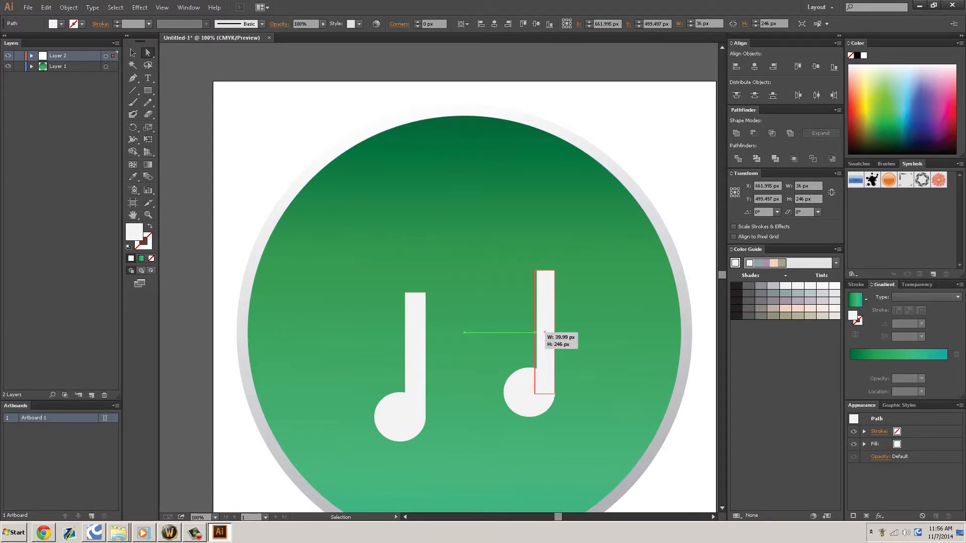
{"action": "left_click", "coordinate": [655, 196], "text": "ctrl"}
{"action": "key", "text": "ctrl+minus"}
{"action": "key", "text": "ctrl+minus"}
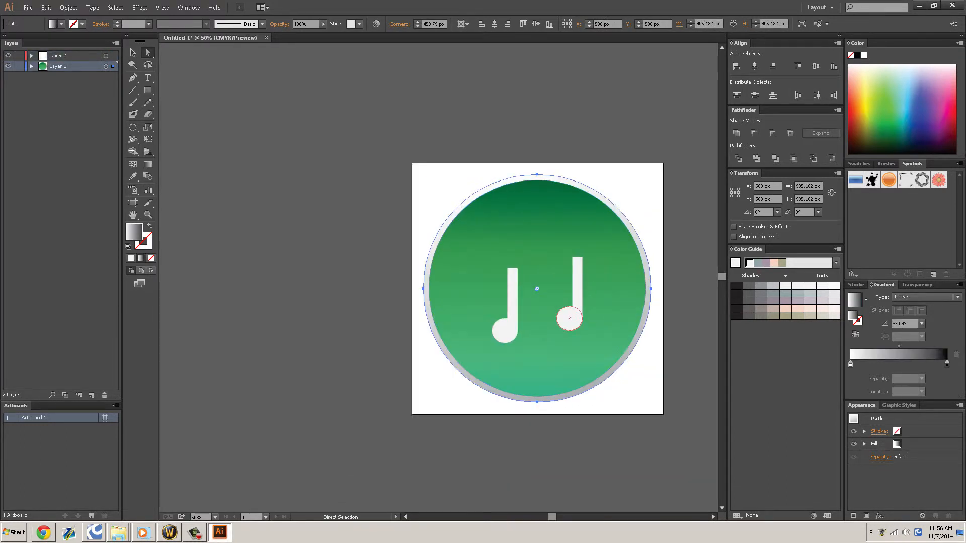
Move the right note head and its stem together 30 px to the left.
{"action": "left_click", "coordinate": [569, 317], "text": "ctrl"}
{"action": "left_click", "coordinate": [577, 288], "text": "shift"}
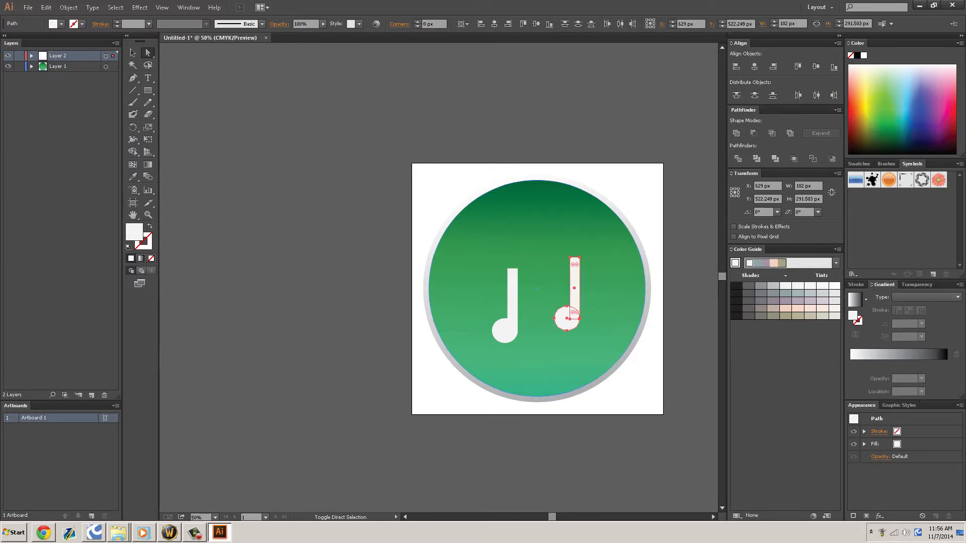
{"action": "key", "text": "shift+Left"}
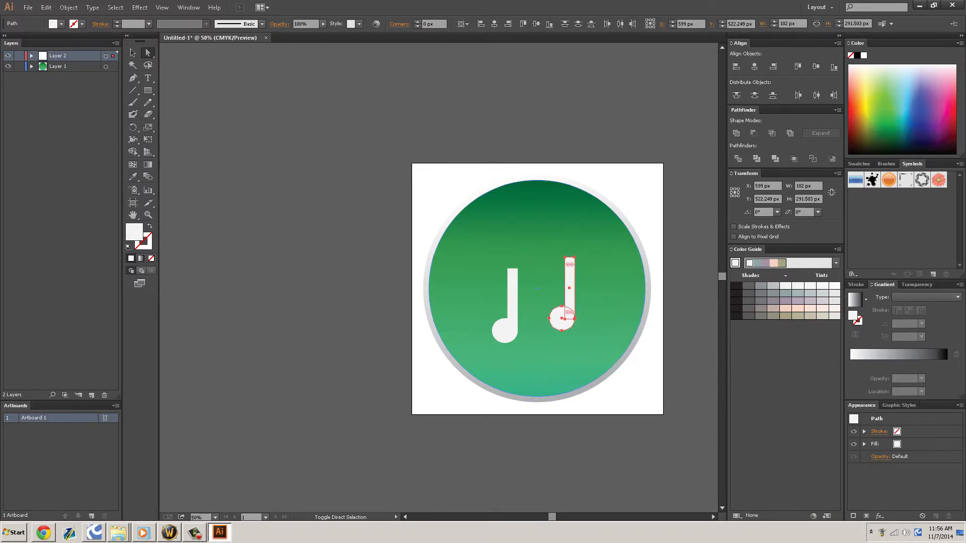
{"action": "key", "text": "ctrl+shift+a"}
{"action": "key", "text": "alt"}
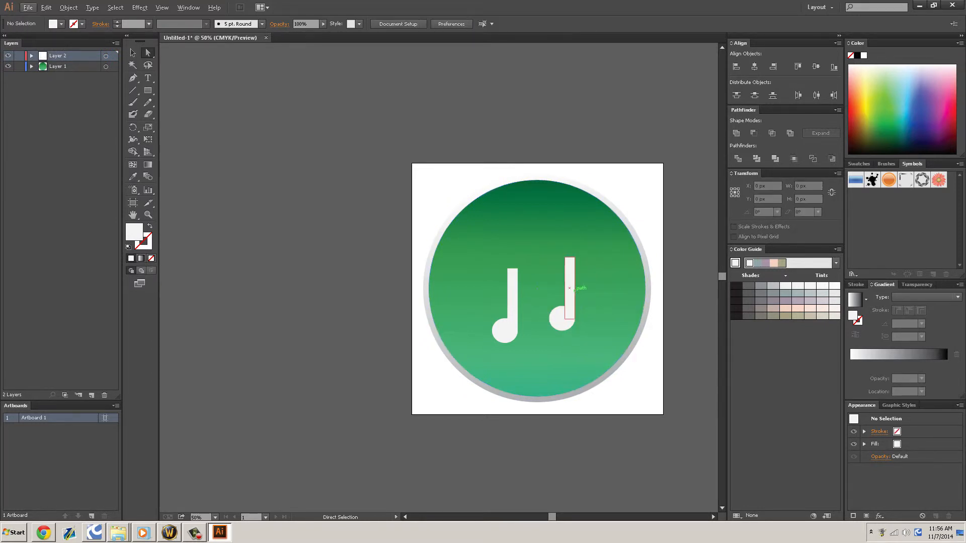
Replace the right stem with a copy of the 41 px wide left stem, aligned to the right note head's right edge.
{"action": "left_click", "coordinate": [570, 291]}
{"action": "scroll", "coordinate": [570, 292], "scroll_direction": "up", "scroll_amount": 2}
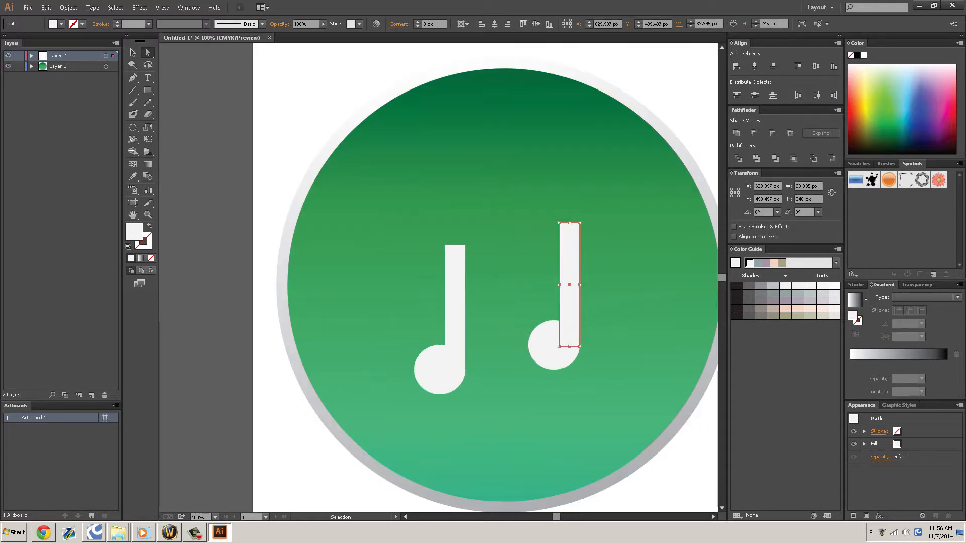
{"action": "key", "text": "Delete"}
{"action": "left_click_drag", "start_coordinate": [459, 294], "coordinate": [572, 269]}
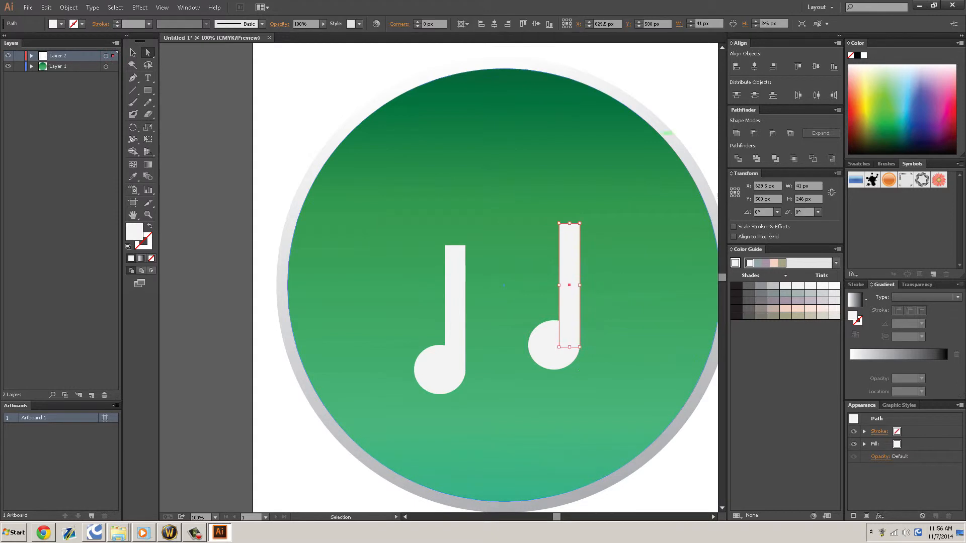
{"action": "left_click", "coordinate": [691, 91]}
{"action": "scroll", "coordinate": [641, 208], "scroll_direction": "down", "scroll_amount": 1}
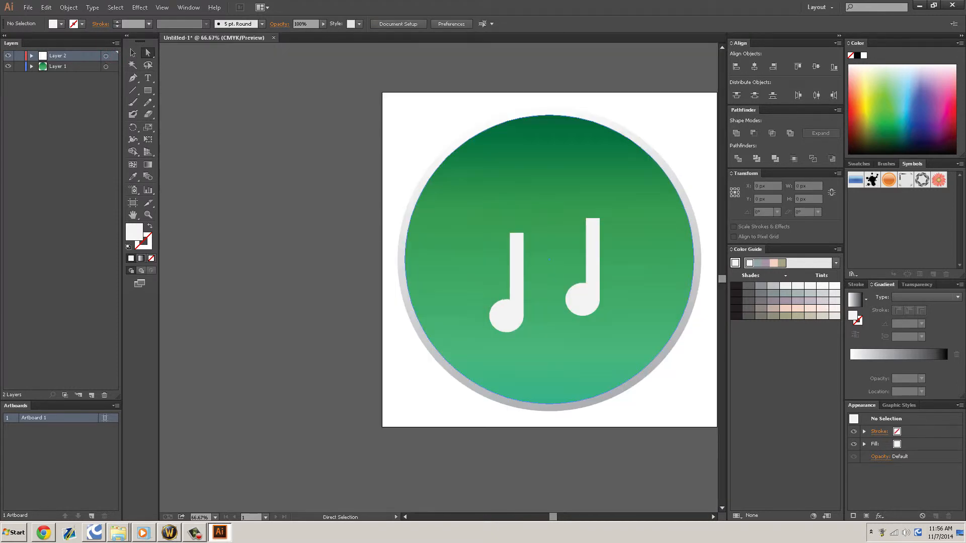
{"action": "key", "text": "p"}
{"action": "scroll", "coordinate": [610, 197], "scroll_direction": "up", "scroll_amount": 1}
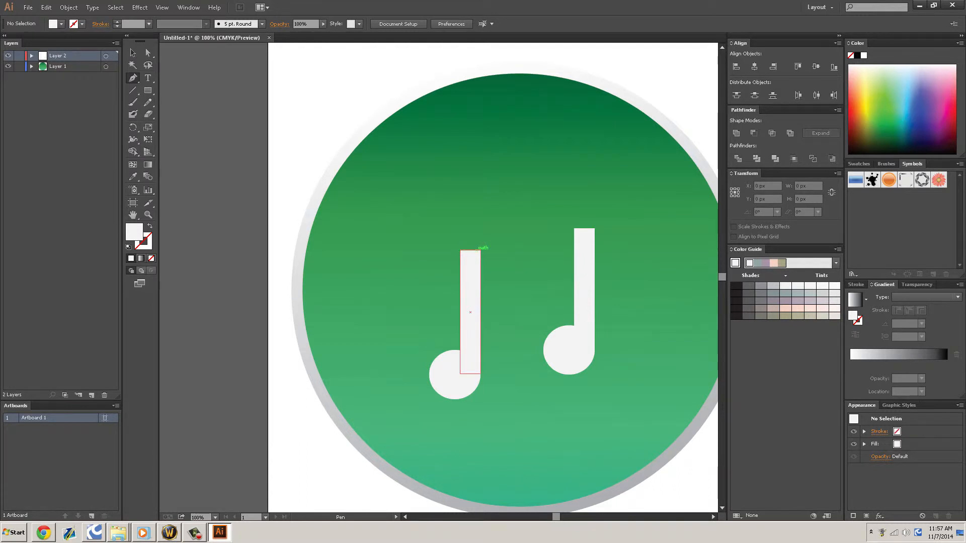
{"action": "left_click", "coordinate": [480, 250]}
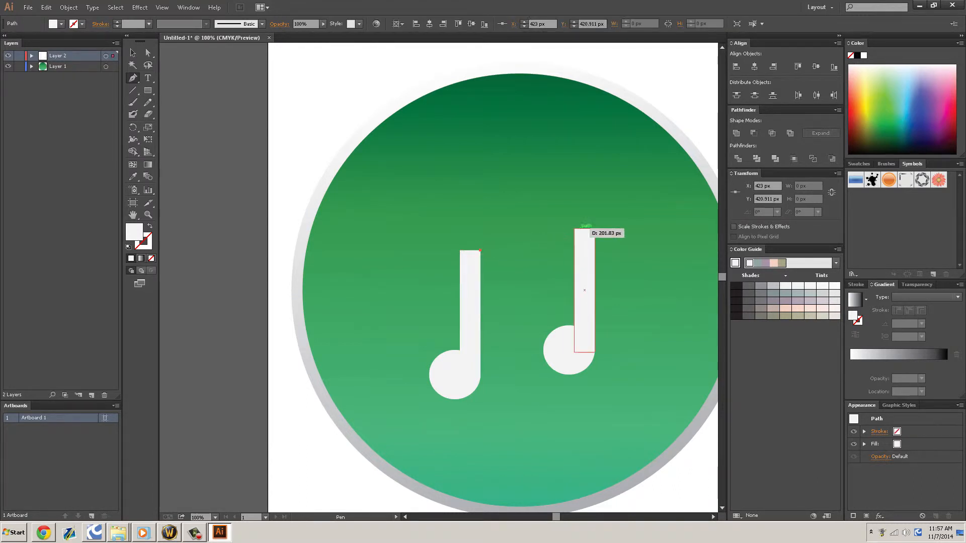
{"action": "left_click_drag", "start_coordinate": [574, 229], "coordinate": [647, 224]}
{"action": "key", "text": "ctrl+z"}
{"action": "key", "text": "ctrl+z"}
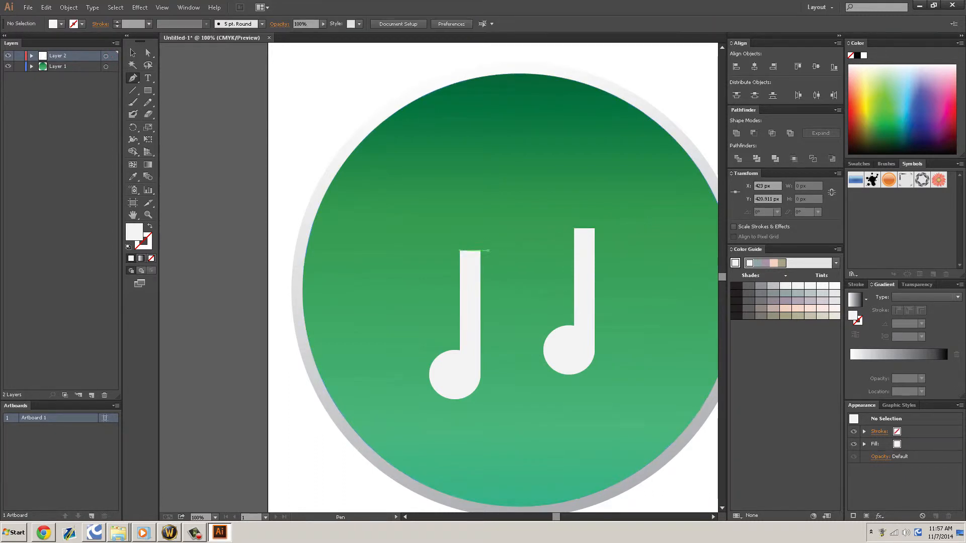
Start a Pen path at the left stem's upper-left corner and try curving it to the right stem's upper-left corner.
{"action": "left_click", "coordinate": [460, 250]}
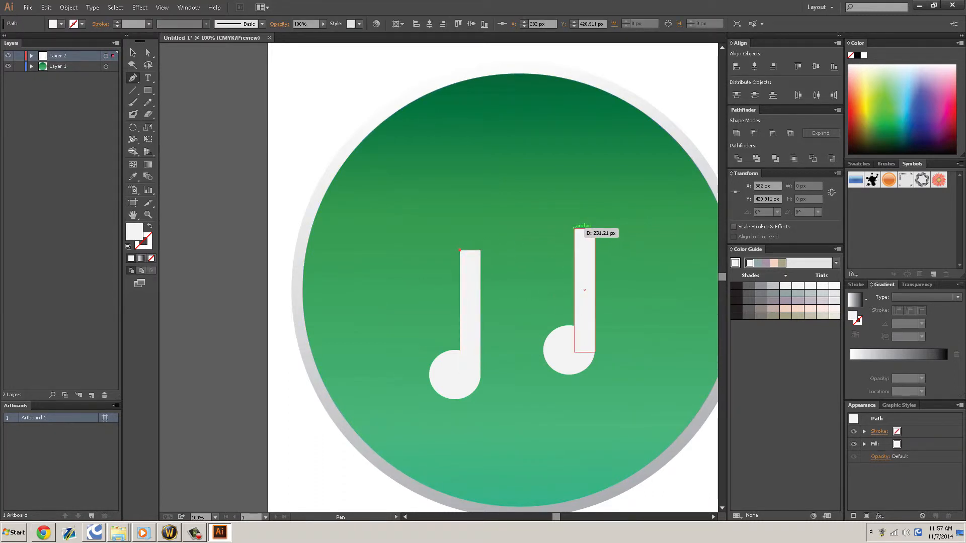
{"action": "left_click_drag", "start_coordinate": [574, 228], "coordinate": [616, 232]}
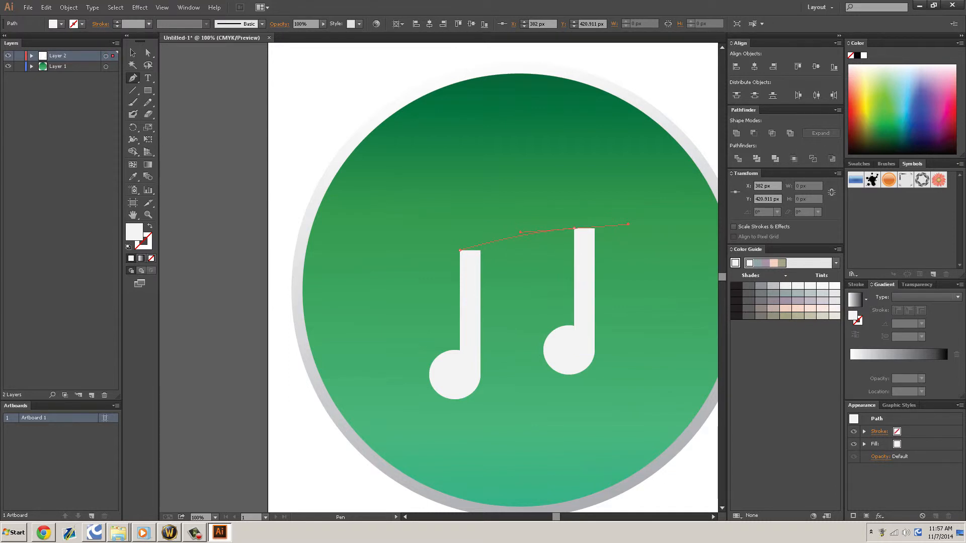
{"action": "left_click_drag", "start_coordinate": [628, 225], "coordinate": [628, 224]}
{"action": "key", "text": "ctrl+z"}
Check the beam on the reference iTunes icon in Chrome, and finish the path as a straight line to the right stem's upper-left corner.
{"action": "left_click", "coordinate": [44, 532]}
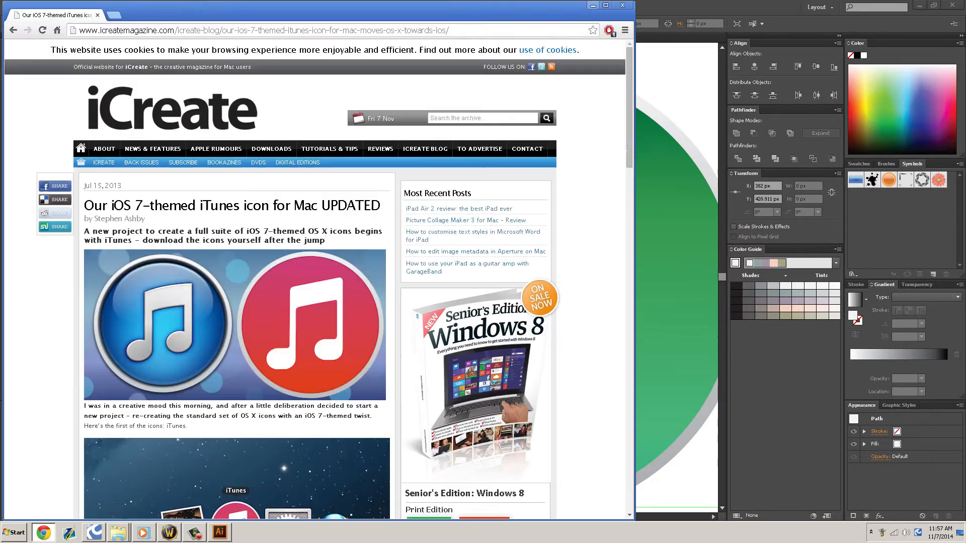
{"action": "left_click", "coordinate": [219, 532]}
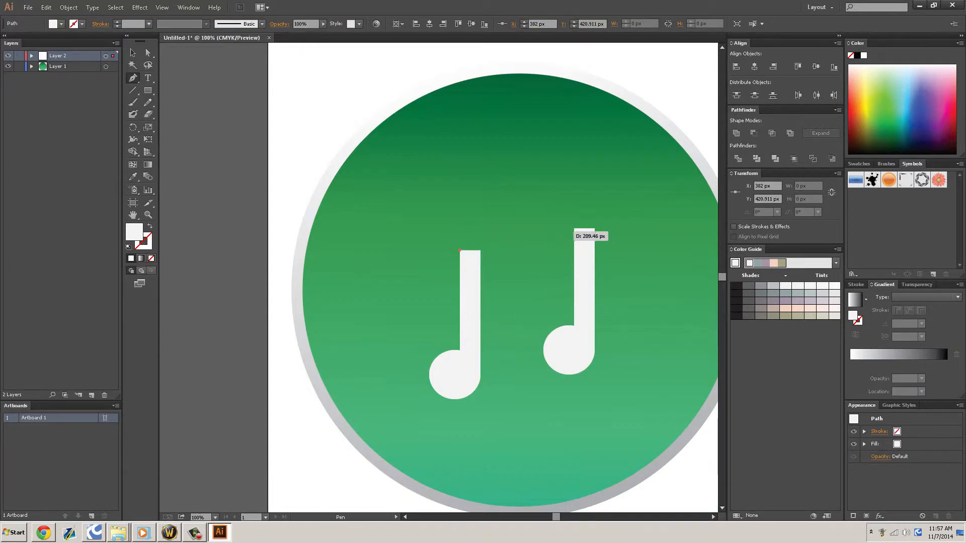
{"action": "left_click", "coordinate": [574, 229]}
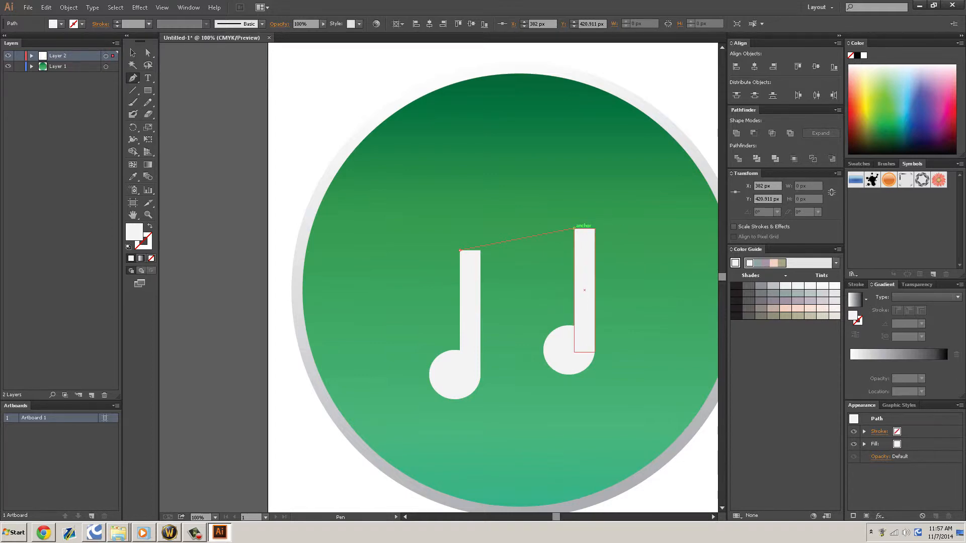
{"action": "key", "text": "ctrl+z"}
{"action": "key", "text": "alt+Tab"}
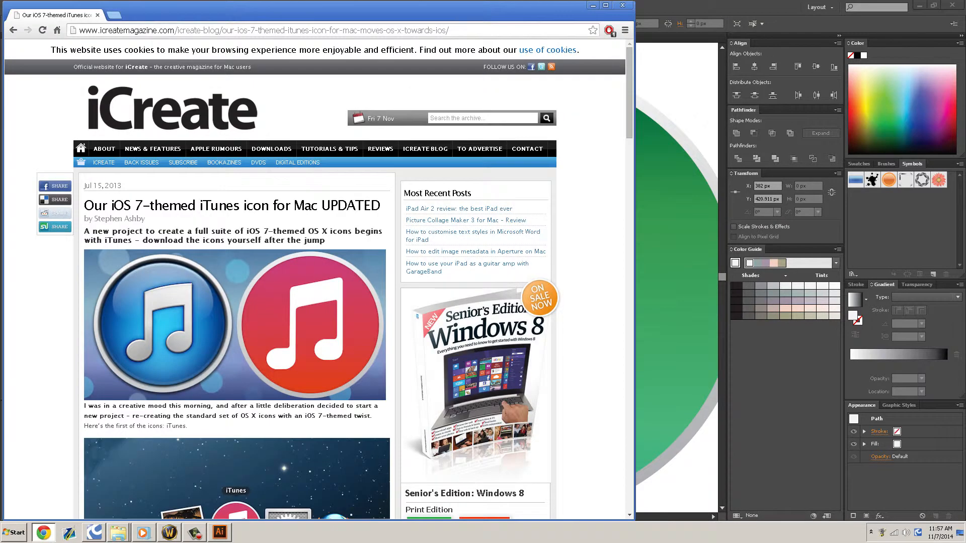
{"action": "key", "text": "alt+Tab"}
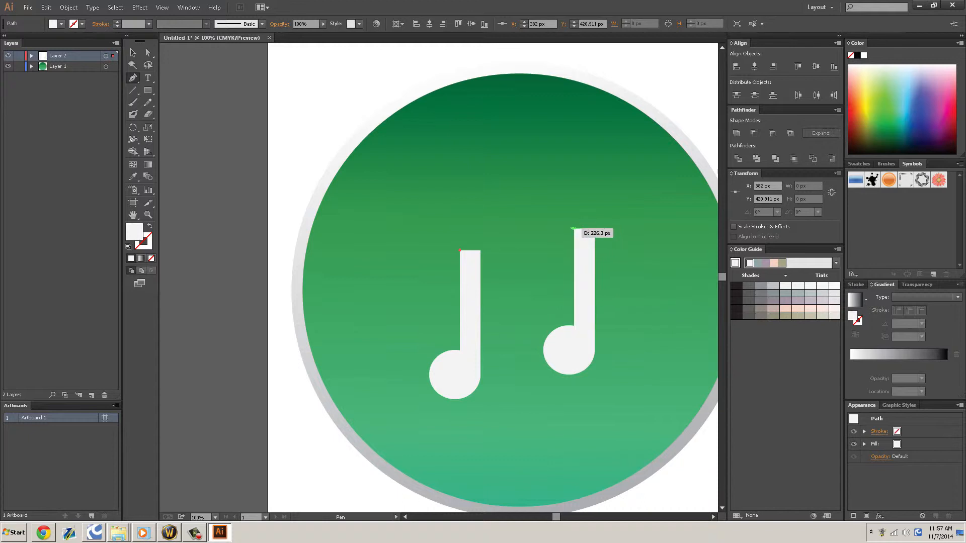
{"action": "left_click", "coordinate": [518, 286], "text": "ctrl"}
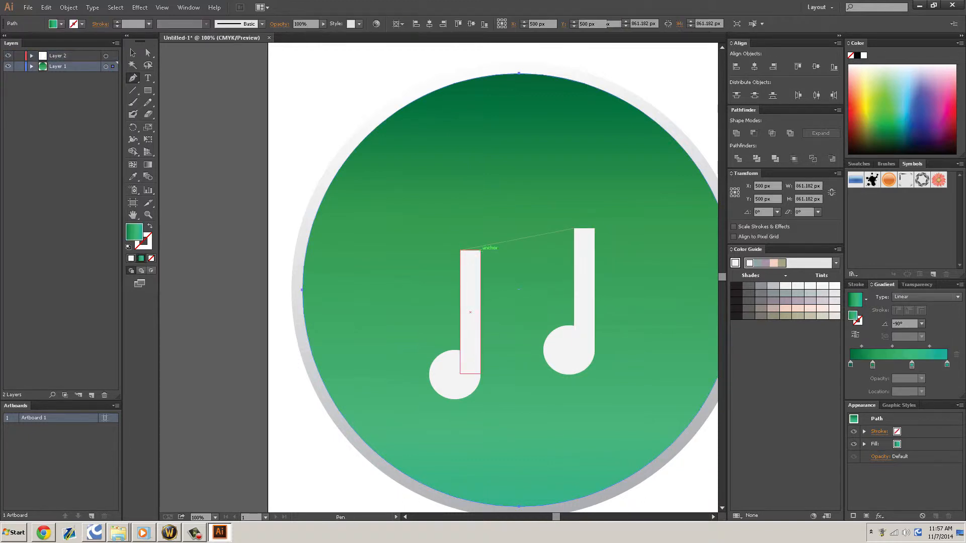
Draw a second straight path from the right stem's upper-right corner to the left stem's upper-right corner.
{"action": "left_click", "coordinate": [480, 250], "text": "ctrl"}
{"action": "left_click", "coordinate": [480, 250]}
{"action": "key", "text": "ctrl+z"}
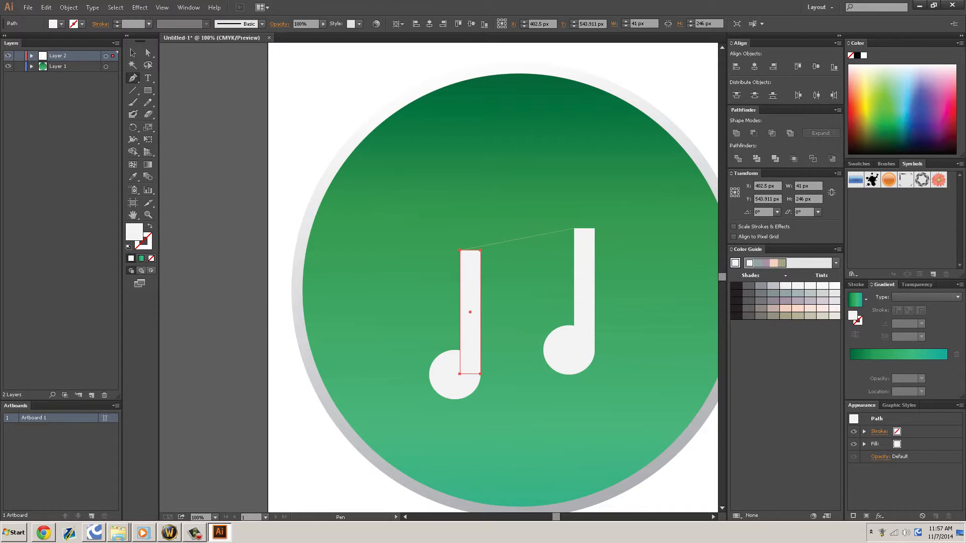
{"action": "left_click", "coordinate": [595, 229]}
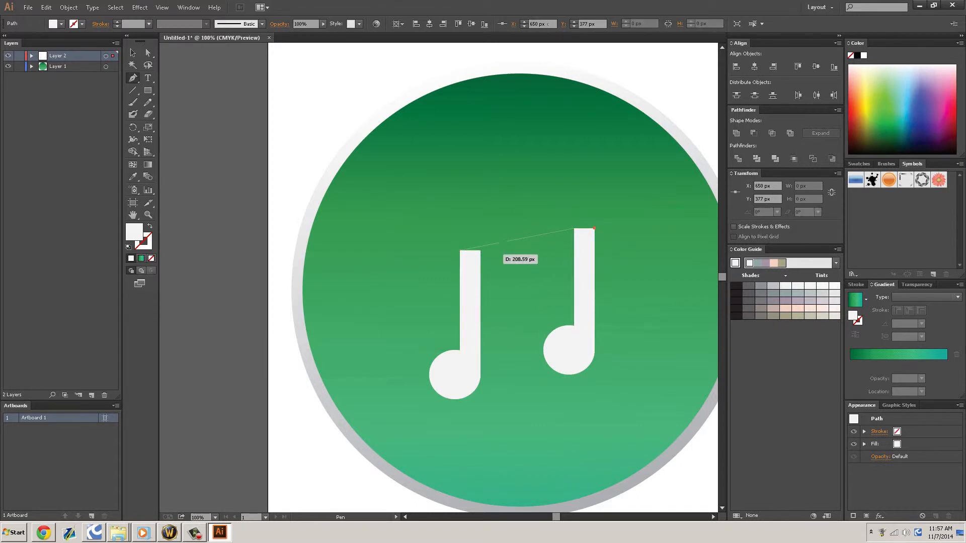
{"action": "left_click", "coordinate": [479, 250]}
{"action": "key", "text": "ctrl+z"}
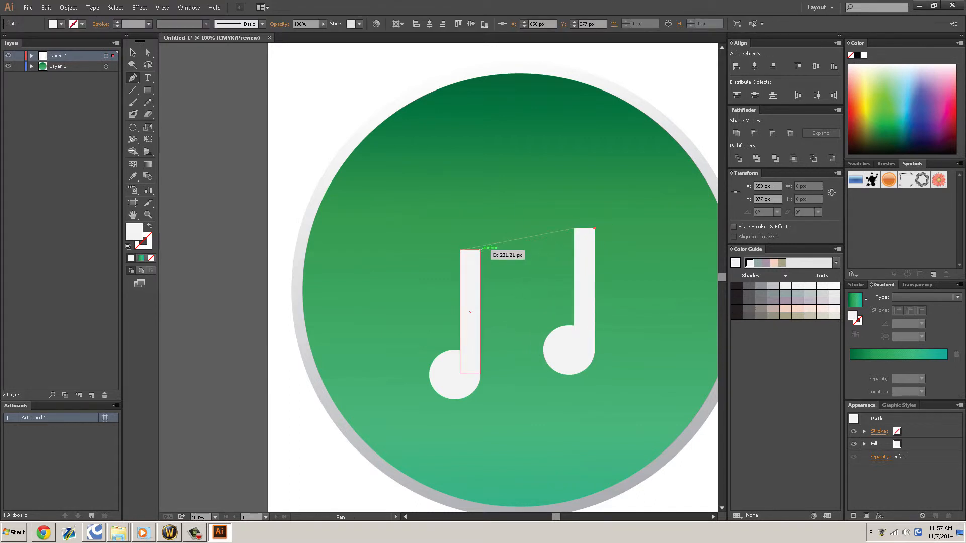
{"action": "left_click", "coordinate": [480, 250]}
{"action": "left_click", "coordinate": [548, 251], "text": "ctrl"}
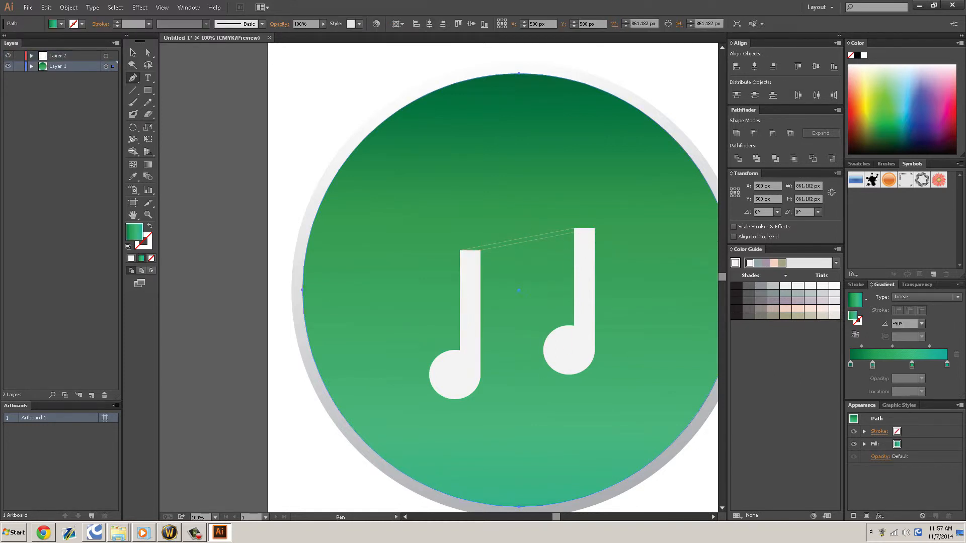
Select all the artwork and lock Layer 1, keeping only the note pieces on Layer 2 selected.
{"action": "key", "text": "ctrl+a"}
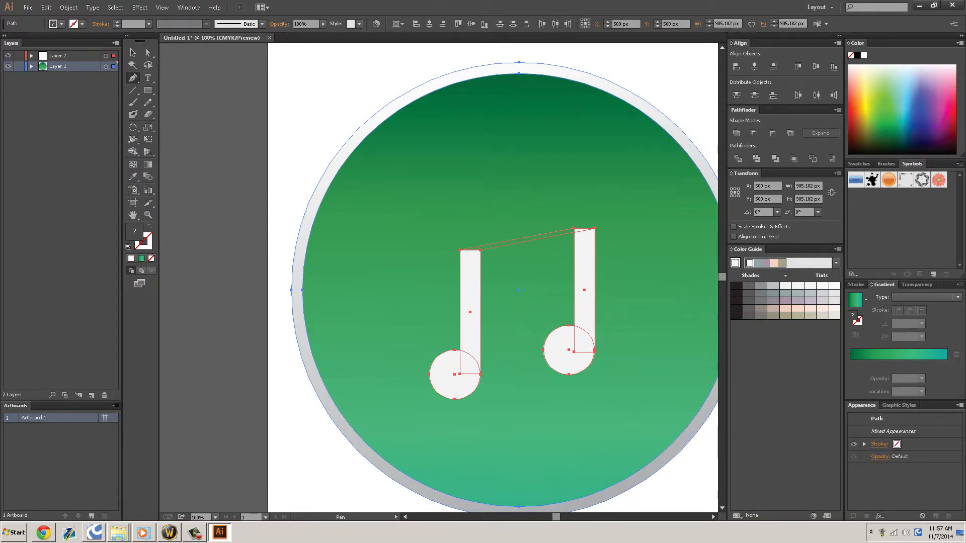
{"action": "left_click", "coordinate": [19, 66]}
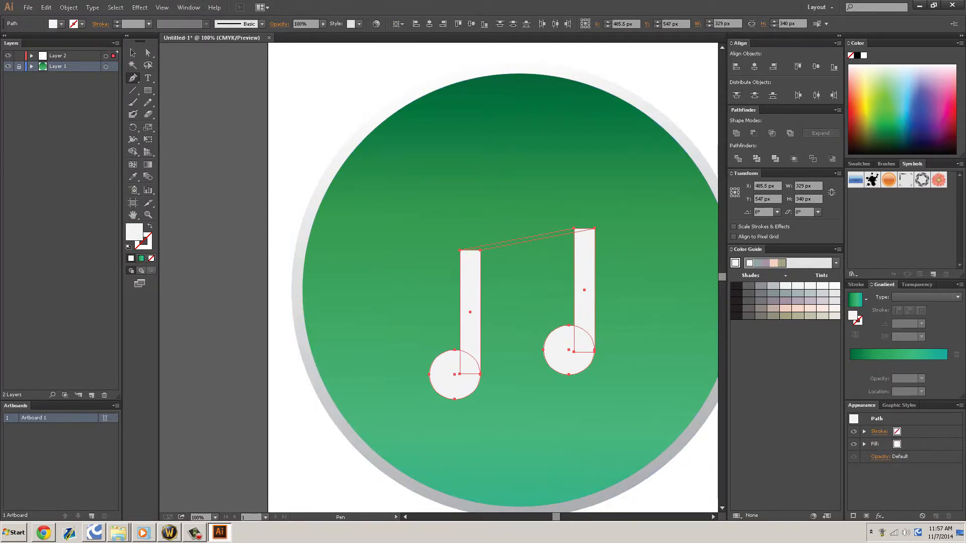
{"action": "key", "text": "ctrl+minus"}
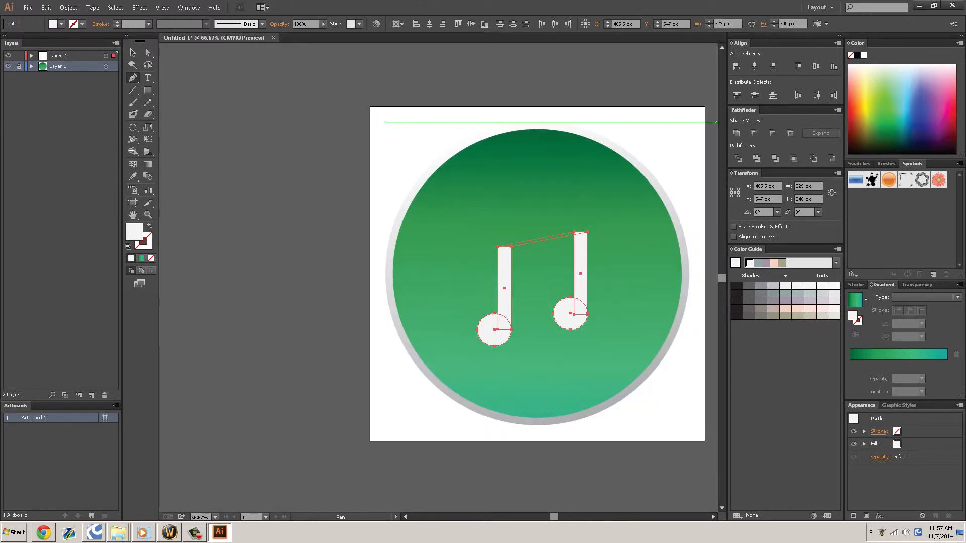
Merge both note heads, both stems and the beam outline into one shape with the Shape Builder, and deselect it.
{"action": "left_click", "coordinate": [737, 133]}
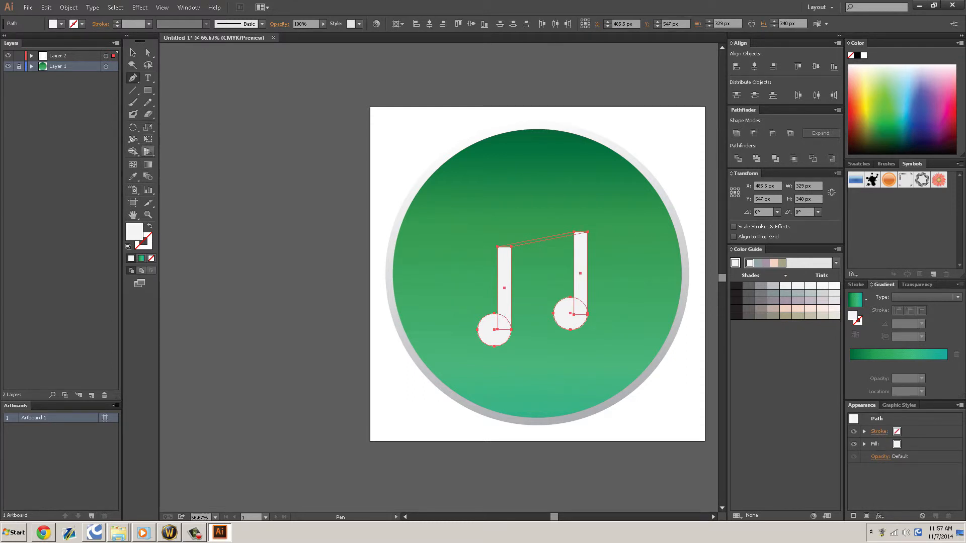
{"action": "left_click", "coordinate": [133, 152]}
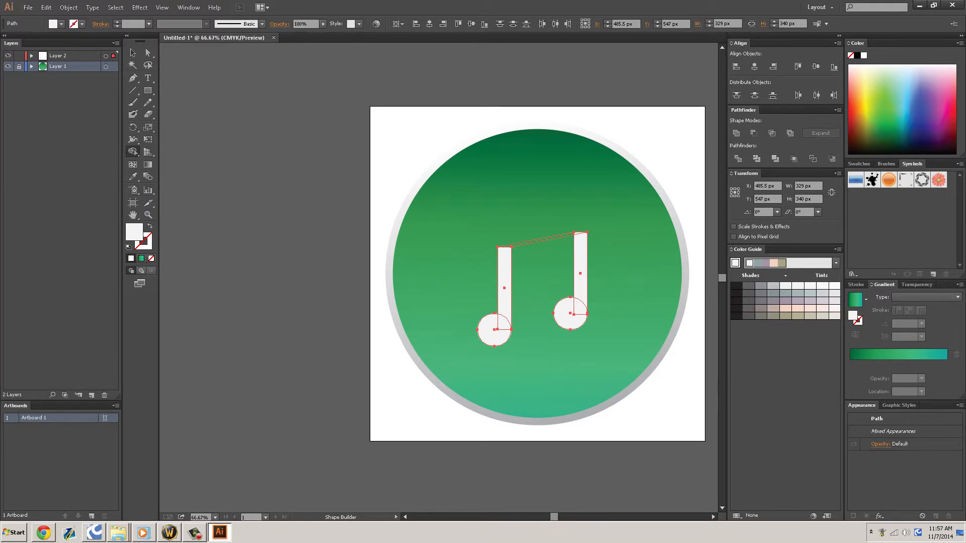
{"action": "scroll", "coordinate": [518, 270], "scroll_direction": "up", "scroll_amount": 2}
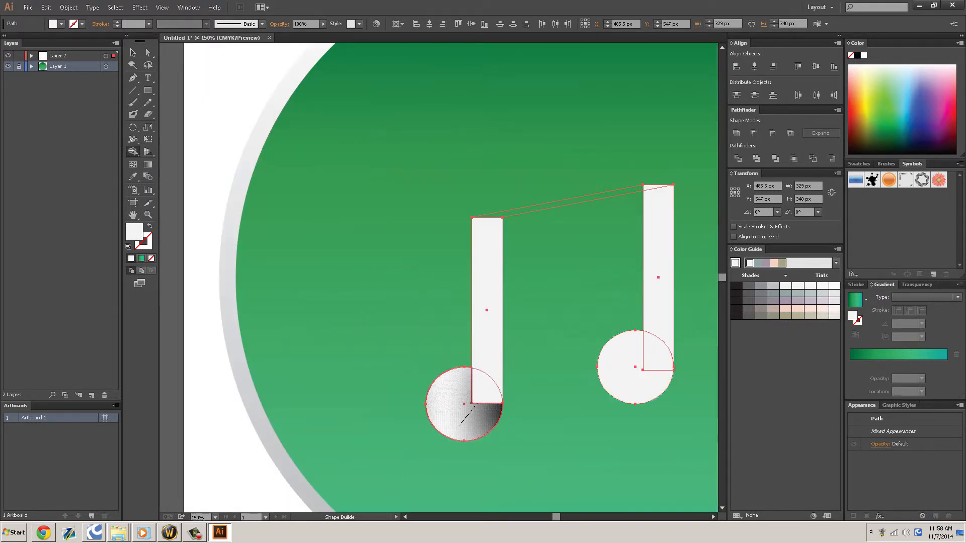
{"action": "left_click_drag", "start_coordinate": [477, 402], "coordinate": [491, 370]}
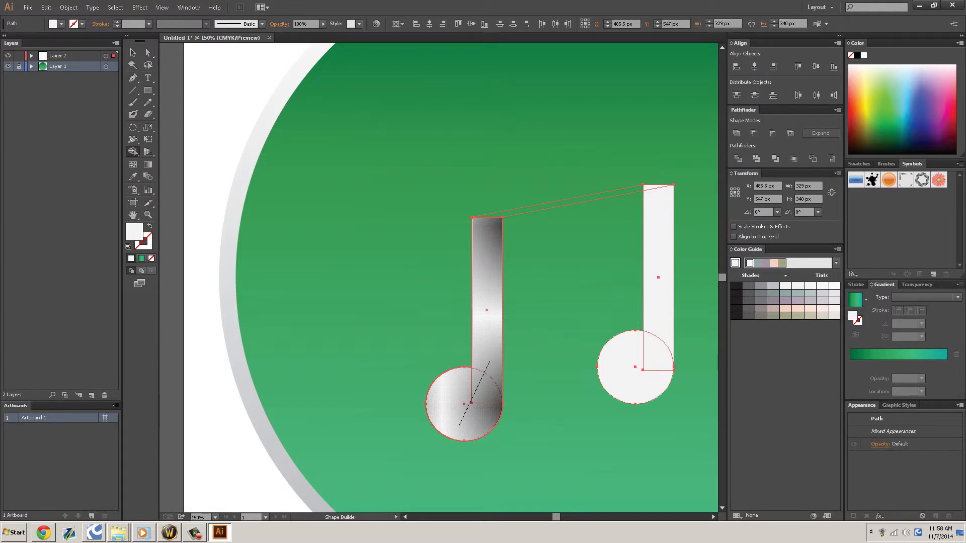
{"action": "left_click_drag", "start_coordinate": [491, 361], "coordinate": [491, 360]}
{"action": "left_click_drag", "start_coordinate": [490, 231], "coordinate": [516, 211]}
{"action": "left_click_drag", "start_coordinate": [633, 190], "coordinate": [666, 188]}
{"action": "left_click_drag", "start_coordinate": [669, 337], "coordinate": [638, 392]}
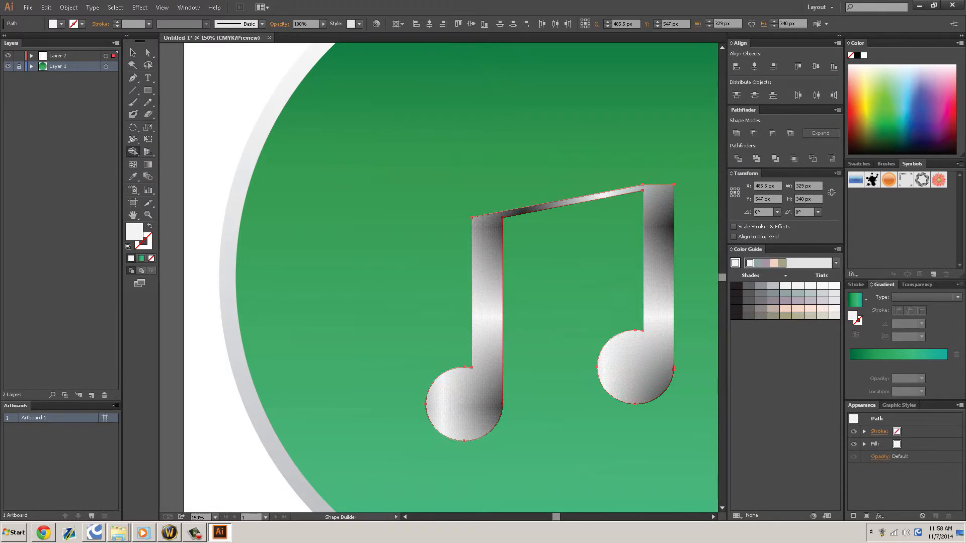
{"action": "scroll", "coordinate": [641, 345], "scroll_direction": "down", "scroll_amount": 2}
{"action": "key", "text": "ctrl+shift+a"}
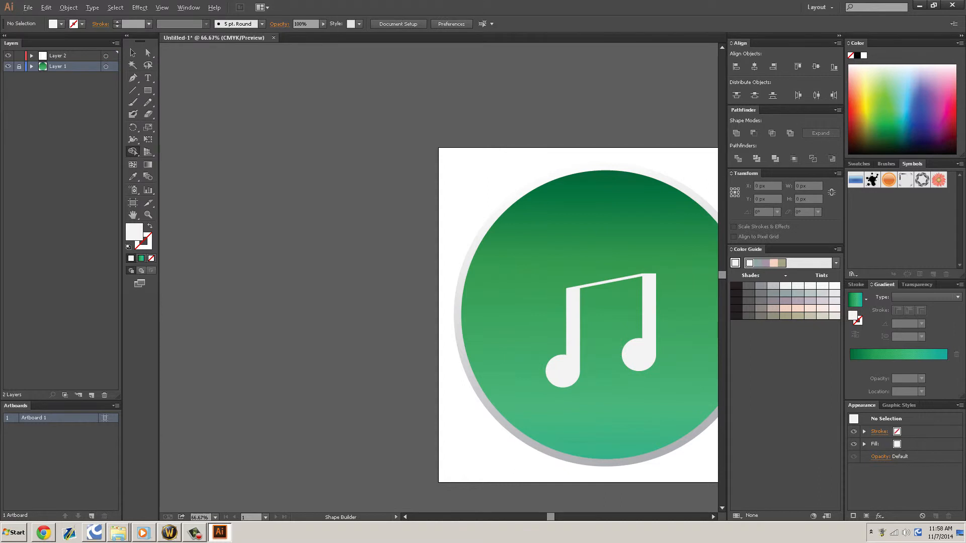
Thicken the note's beam by moving its lower edge straight down with Direct Selection.
{"action": "scroll", "coordinate": [613, 332], "scroll_direction": "up", "scroll_amount": 2}
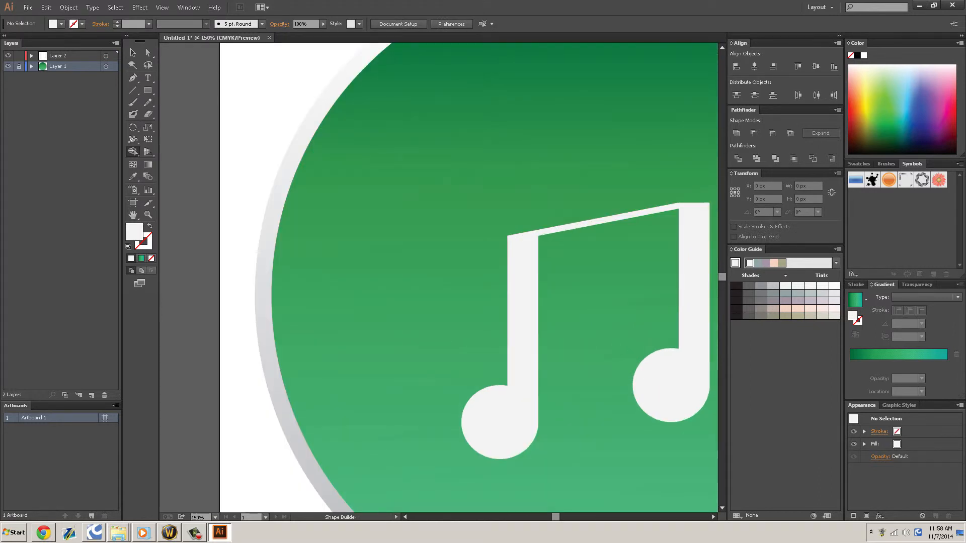
{"action": "left_click", "coordinate": [148, 52]}
{"action": "left_click", "coordinate": [619, 219]}
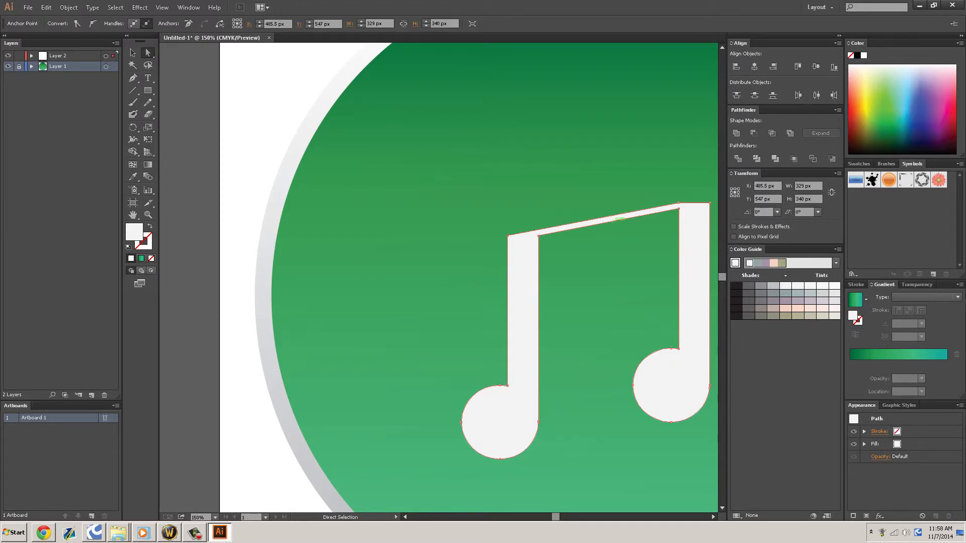
{"action": "left_click_drag", "start_coordinate": [619, 219], "coordinate": [620, 238]}
{"action": "left_click", "coordinate": [614, 286]}
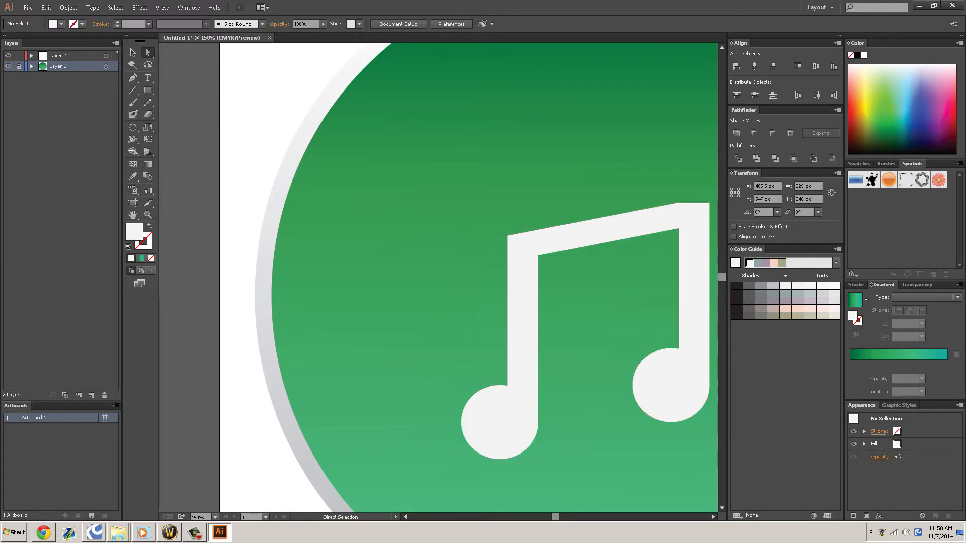
Remove the extra anchor at the right stem's upper-left corner so the beam's top edge runs straight to the outer corner.
{"action": "scroll", "coordinate": [614, 287], "scroll_direction": "down", "scroll_amount": 1}
{"action": "scroll", "coordinate": [638, 233], "scroll_direction": "down", "scroll_amount": 2}
{"action": "scroll", "coordinate": [663, 233], "scroll_direction": "up", "scroll_amount": 1}
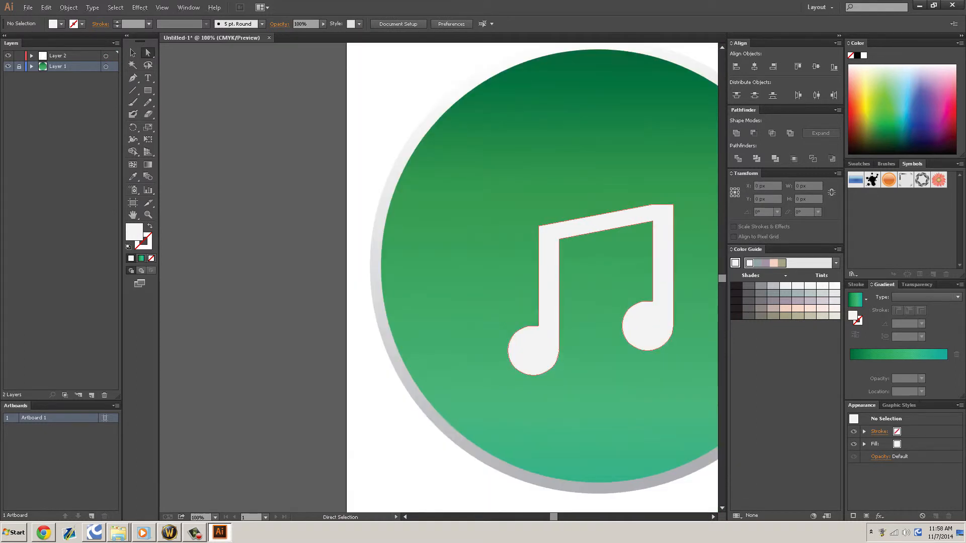
{"action": "scroll", "coordinate": [666, 237], "scroll_direction": "up", "scroll_amount": 1}
{"action": "left_click", "coordinate": [646, 189]}
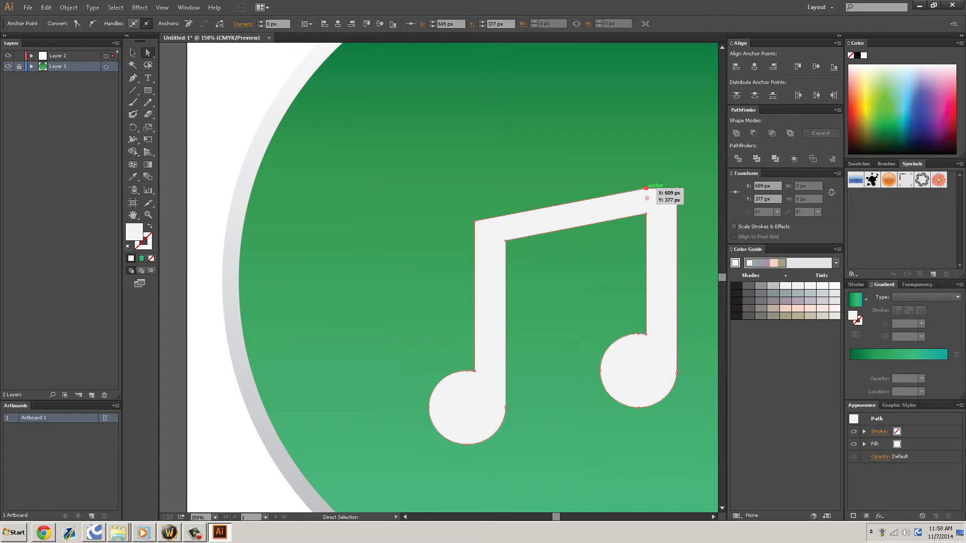
{"action": "mouse_move", "coordinate": [646, 189]}
{"action": "left_mouse_down"}
{"action": "mouse_move", "coordinate": [677, 188]}
{"action": "mouse_move", "coordinate": [678, 178]}
{"action": "mouse_move", "coordinate": [647, 190]}
{"action": "left_mouse_up"}
{"action": "key", "text": "ctrl+u"}
{"action": "key", "text": "ctrl+z"}
{"action": "key", "text": "ctrl+z"}
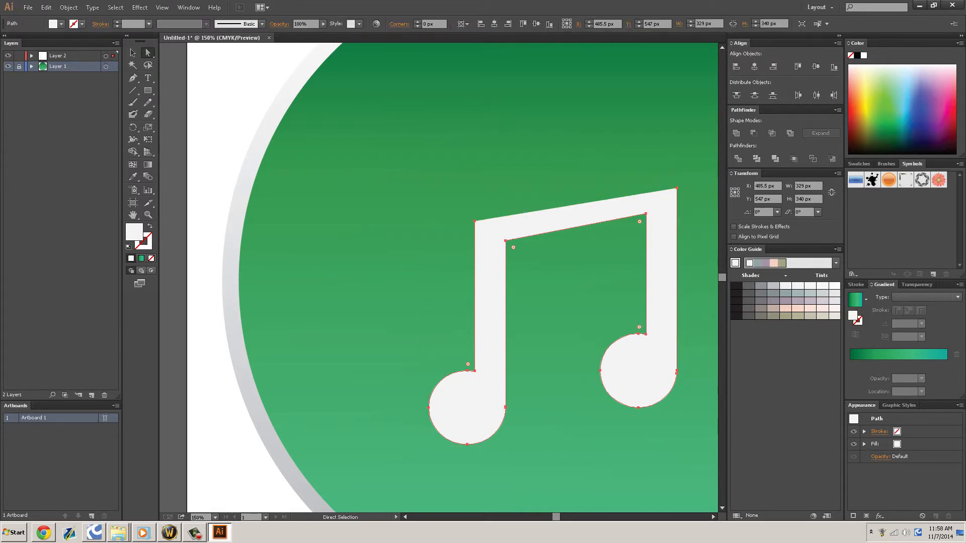
Raise the note's outer upper-right and upper-left corner anchors vertically, making the note about 371 px tall.
{"action": "key", "text": "p"}
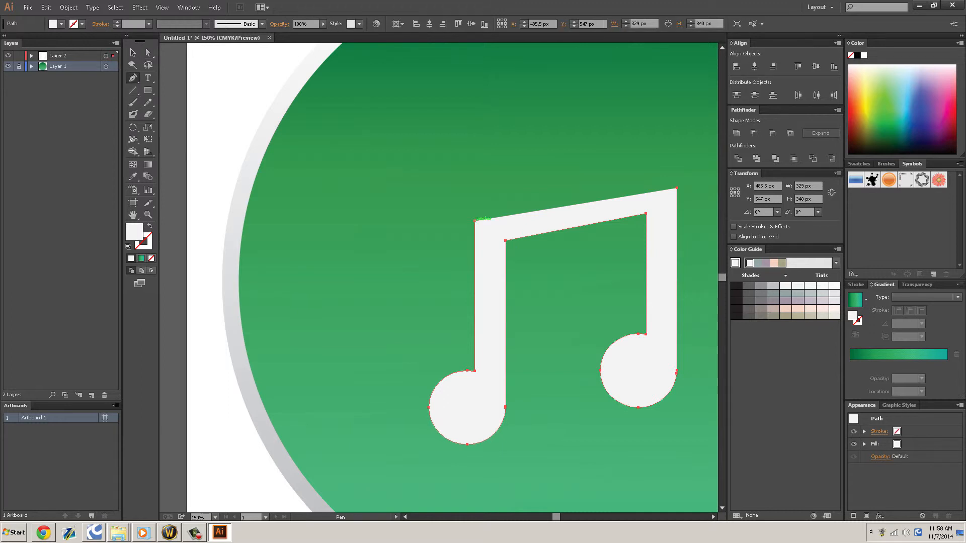
{"action": "left_click", "coordinate": [677, 189], "text": "ctrl"}
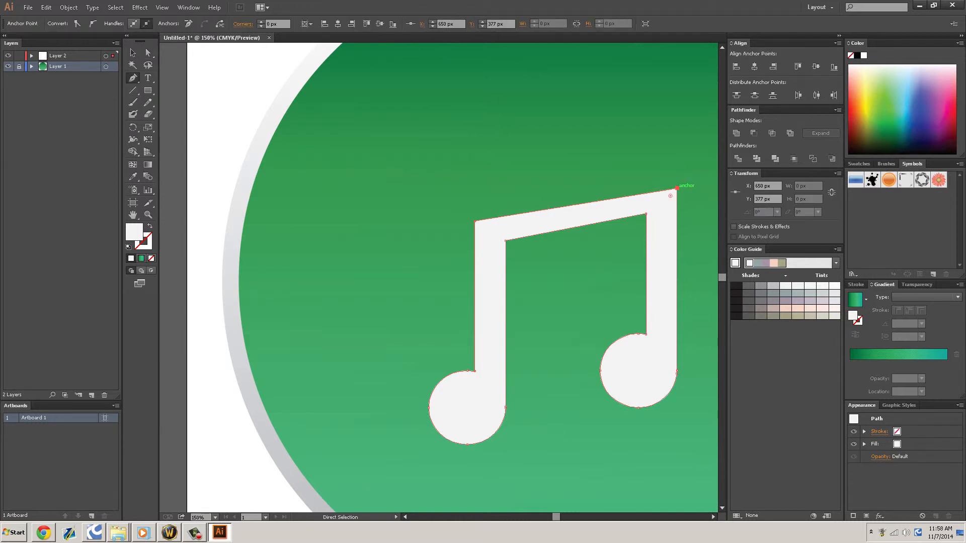
{"action": "left_click_drag", "start_coordinate": [677, 189], "coordinate": [677, 165]}
{"action": "mouse_move", "coordinate": [475, 220]}
{"action": "left_mouse_down"}
{"action": "mouse_move", "coordinate": [474, 206]}
{"action": "mouse_move", "coordinate": [453, 199]}
{"action": "mouse_move", "coordinate": [475, 204]}
{"action": "left_mouse_up"}
{"action": "left_click", "coordinate": [503, 219], "text": "ctrl"}
{"action": "scroll", "coordinate": [579, 268], "scroll_direction": "down", "scroll_amount": 1}
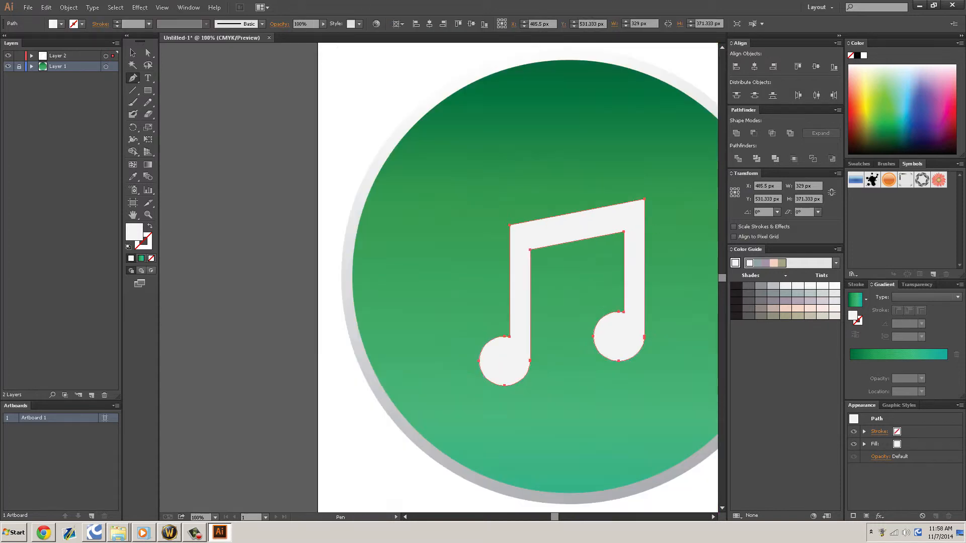
{"action": "left_click", "coordinate": [579, 268], "text": "ctrl"}
{"action": "left_click", "coordinate": [624, 232], "text": "ctrl"}
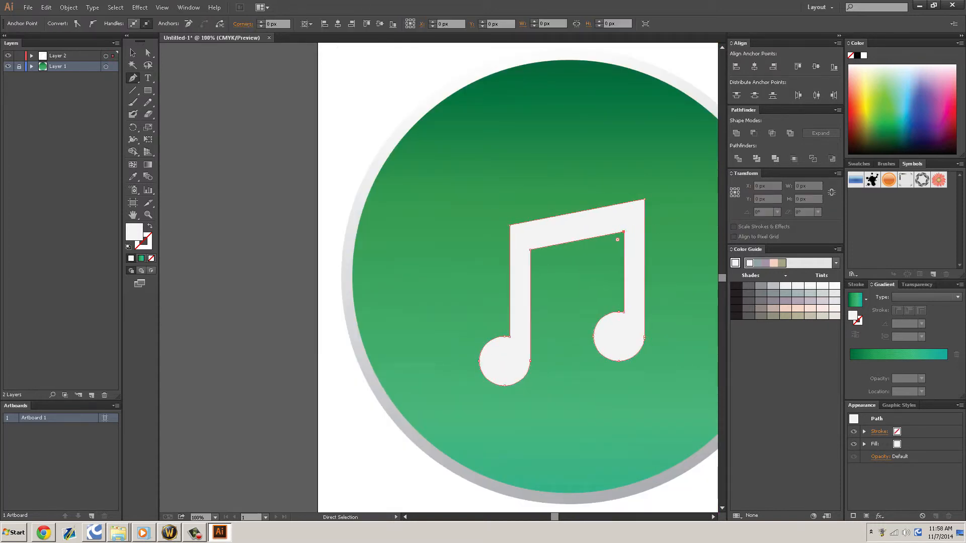
{"action": "left_click", "coordinate": [530, 249], "text": "ctrl"}
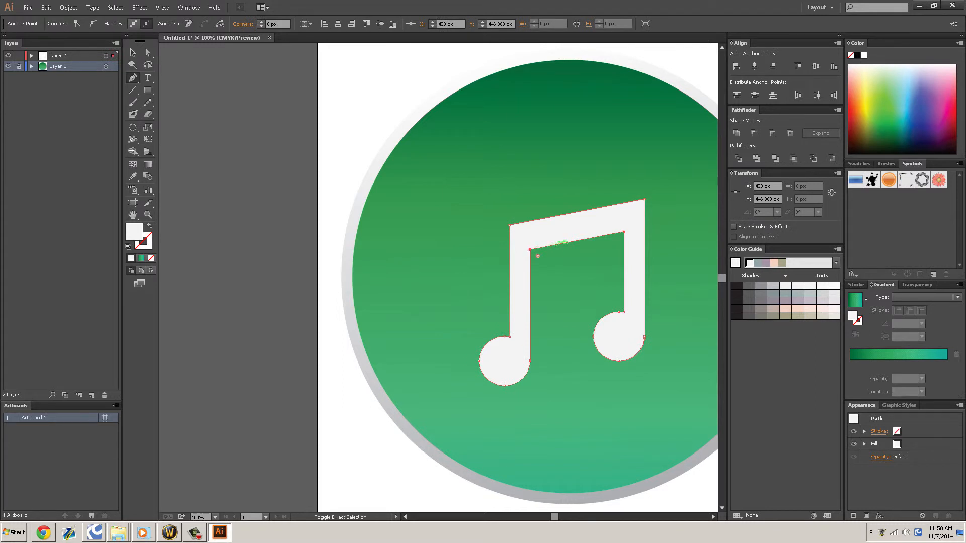
{"action": "left_click", "coordinate": [624, 232], "text": "ctrl+shift"}
{"action": "left_click", "coordinate": [530, 249]}
{"action": "key", "text": "ctrl+z"}
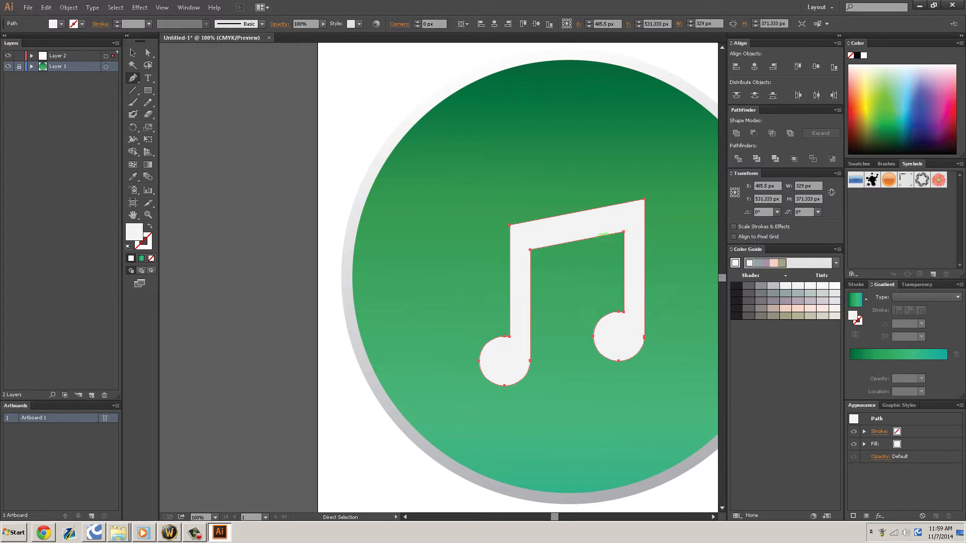
Shift the whole note up about 14 px, and raise the beam's lower edge slightly by its two inner corner anchors.
{"action": "left_click_drag", "start_coordinate": [604, 234], "coordinate": [604, 226]}
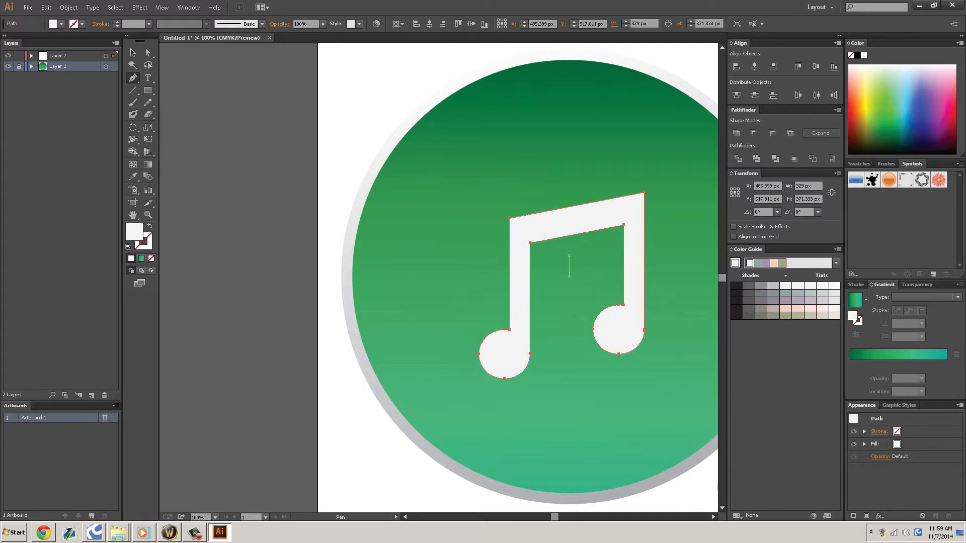
{"action": "key", "text": "ctrl+shift+a"}
{"action": "key", "text": "a"}
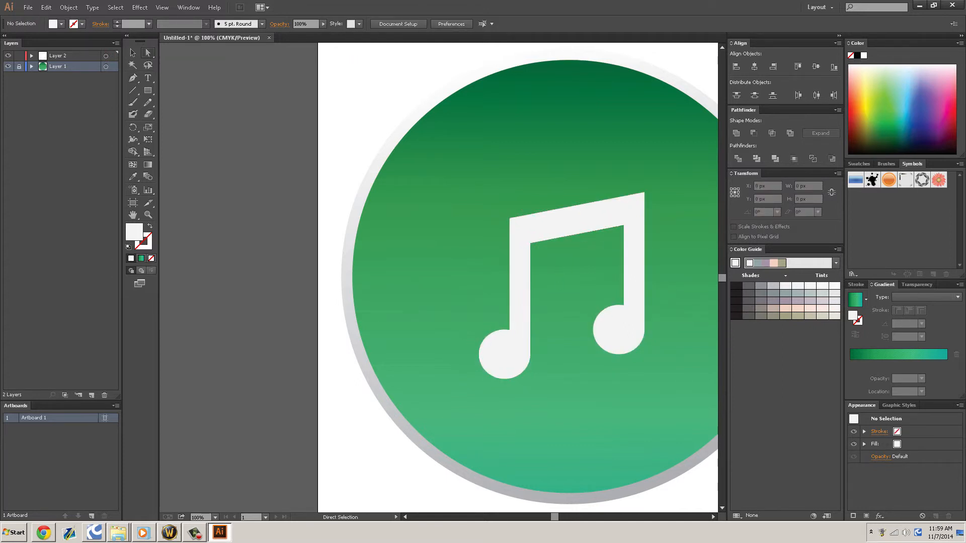
{"action": "left_click", "coordinate": [530, 243]}
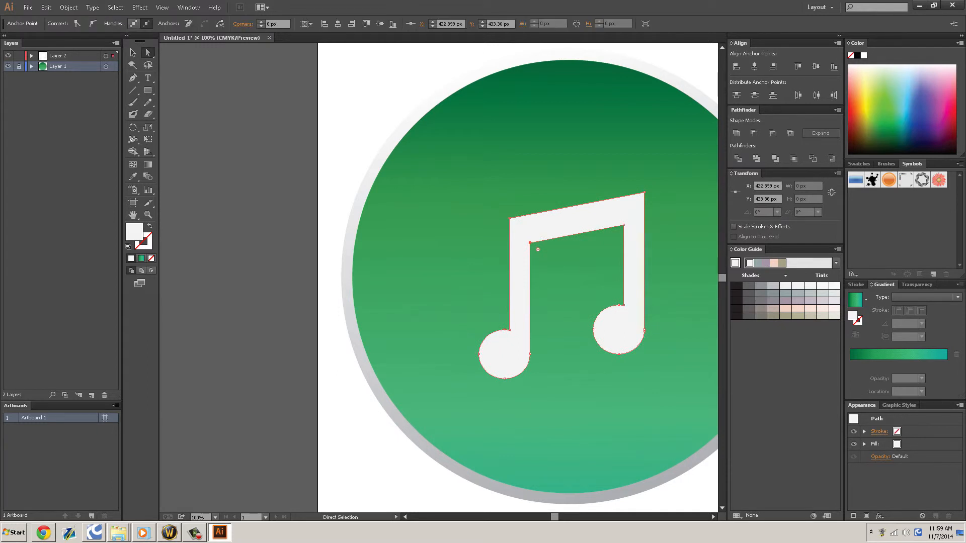
{"action": "left_click", "coordinate": [624, 225], "text": "shift"}
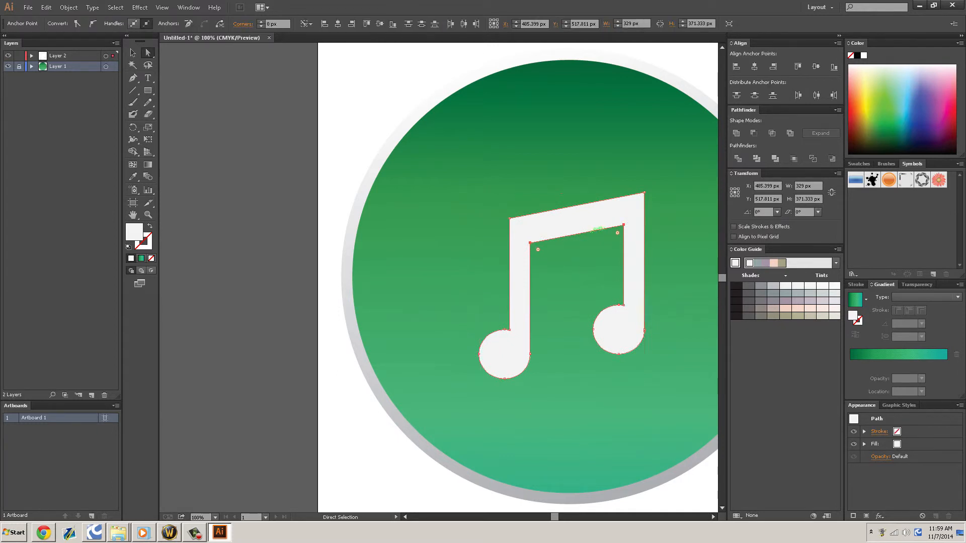
{"action": "left_click_drag", "start_coordinate": [592, 231], "coordinate": [591, 227]}
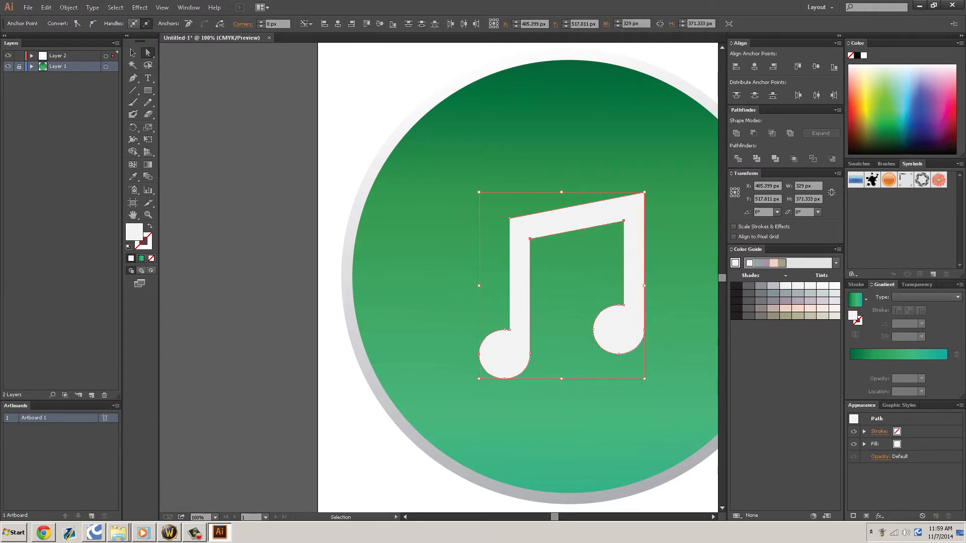
{"action": "key", "text": "ctrl+shift+a"}
{"action": "scroll", "coordinate": [618, 238], "scroll_direction": "down", "scroll_amount": 2}
{"action": "scroll", "coordinate": [582, 270], "scroll_direction": "right", "scroll_amount": 3}
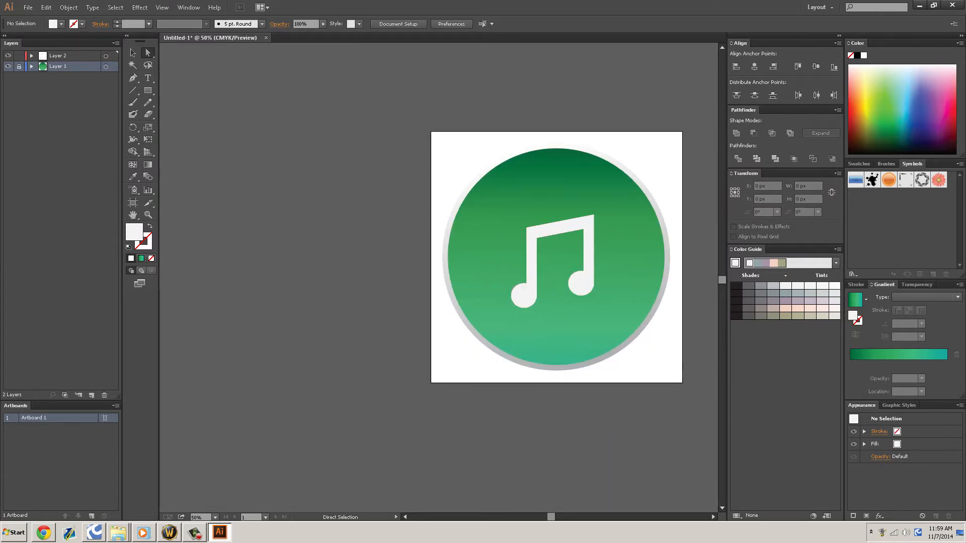
Round all the note's corners slightly with the live corner widgets, and deselect it.
{"action": "scroll", "coordinate": [546, 304], "scroll_direction": "up", "scroll_amount": 3}
{"action": "scroll", "coordinate": [539, 305], "scroll_direction": "up", "scroll_amount": 3}
{"action": "left_click", "coordinate": [440, 187]}
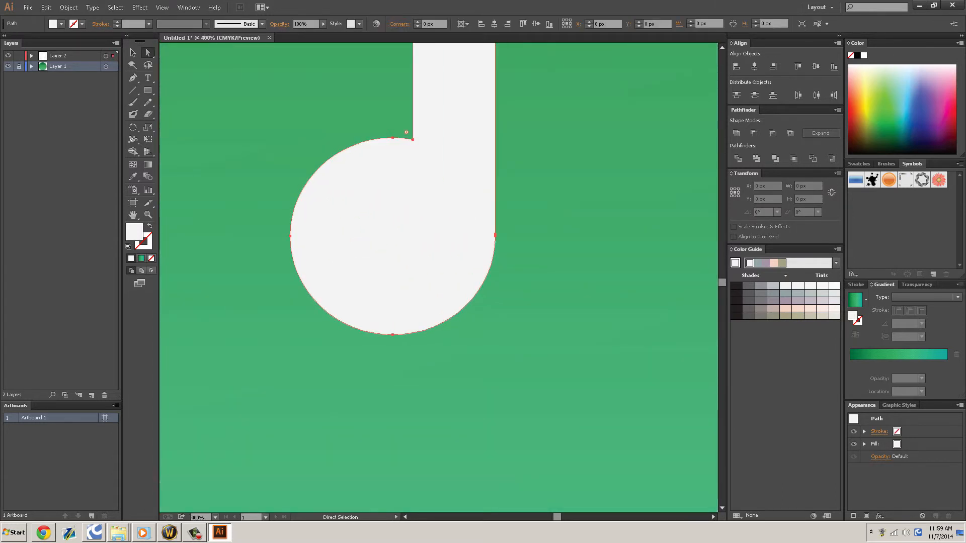
{"action": "scroll", "coordinate": [509, 243], "scroll_direction": "down", "scroll_amount": 4}
{"action": "scroll", "coordinate": [538, 286], "scroll_direction": "down", "scroll_amount": 2}
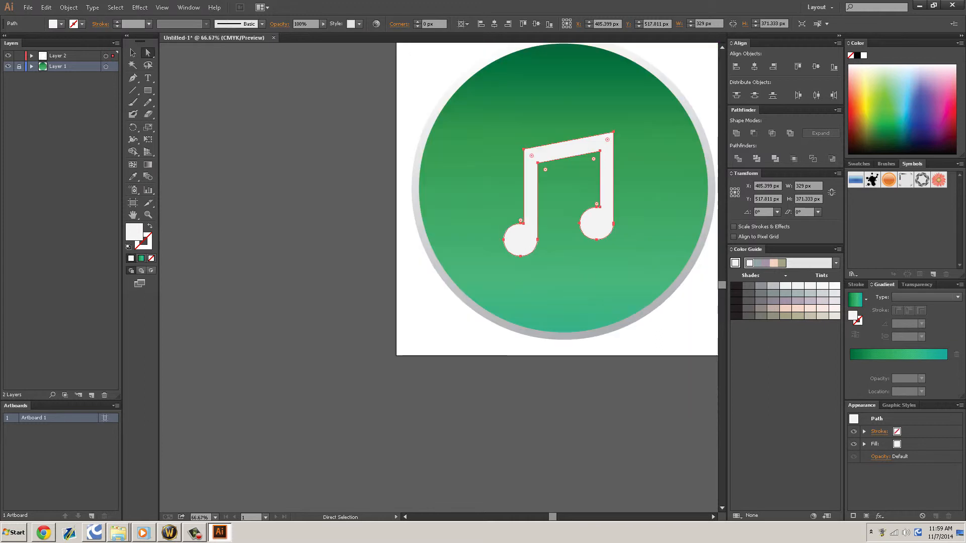
{"action": "scroll", "coordinate": [506, 188], "scroll_direction": "up", "scroll_amount": 3}
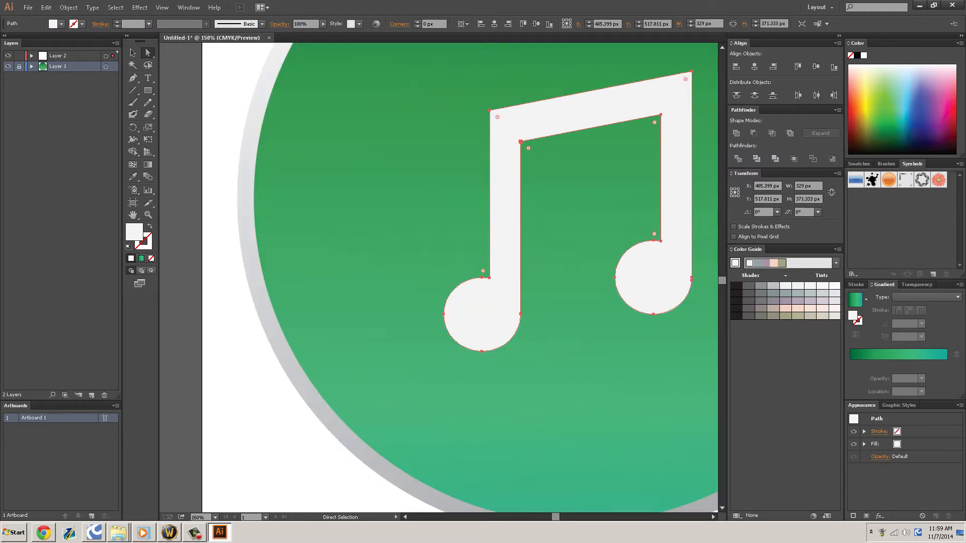
{"action": "key", "text": "ctrl+a"}
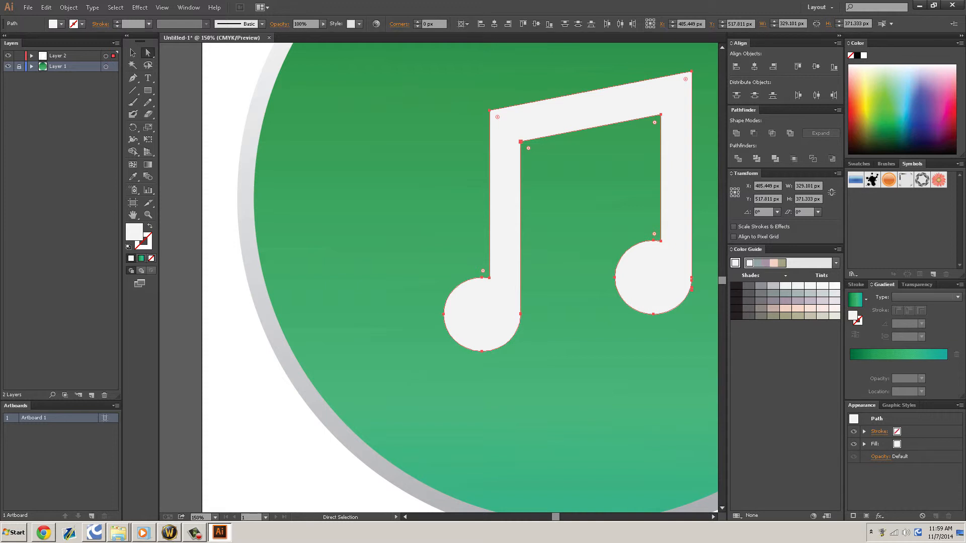
{"action": "left_click_drag", "start_coordinate": [528, 148], "coordinate": [529, 149]}
{"action": "mouse_move", "coordinate": [537, 150]}
{"action": "left_mouse_down"}
{"action": "mouse_move", "coordinate": [519, 132]}
{"action": "mouse_move", "coordinate": [540, 150]}
{"action": "left_mouse_up"}
{"action": "left_click", "coordinate": [579, 202], "text": "ctrl"}
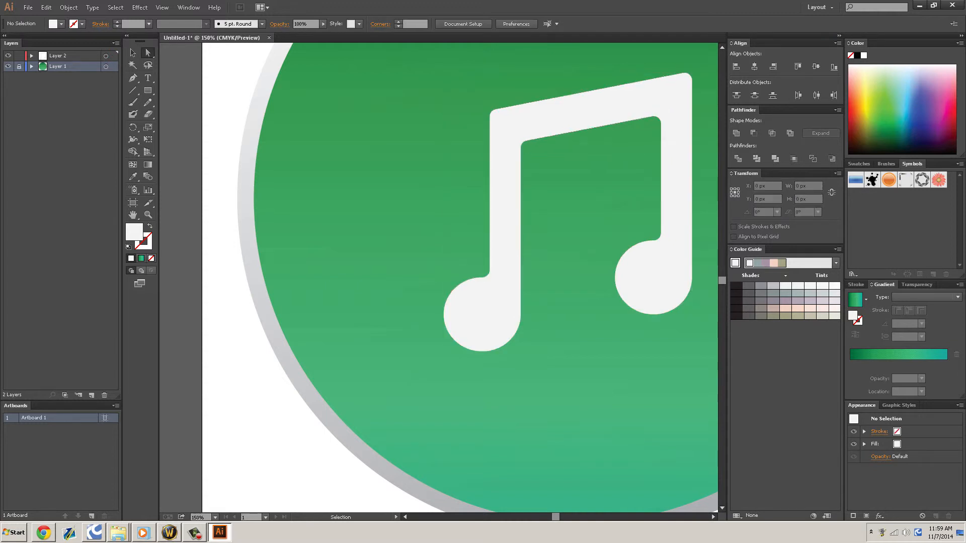
Scale the note proportionally from its center to about 399 × 448 px, and move it slightly up and right within the circle.
{"action": "scroll", "coordinate": [664, 315], "scroll_direction": "down", "scroll_amount": 2}
{"action": "scroll", "coordinate": [665, 315], "scroll_direction": "right", "scroll_amount": 2}
{"action": "scroll", "coordinate": [559, 282], "scroll_direction": "right", "scroll_amount": 4}
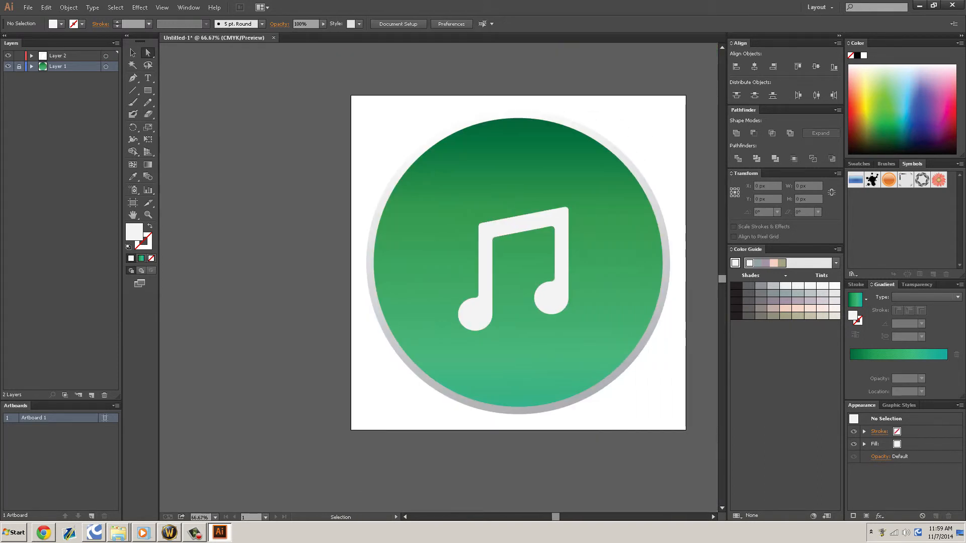
{"action": "key", "text": "ctrl+a"}
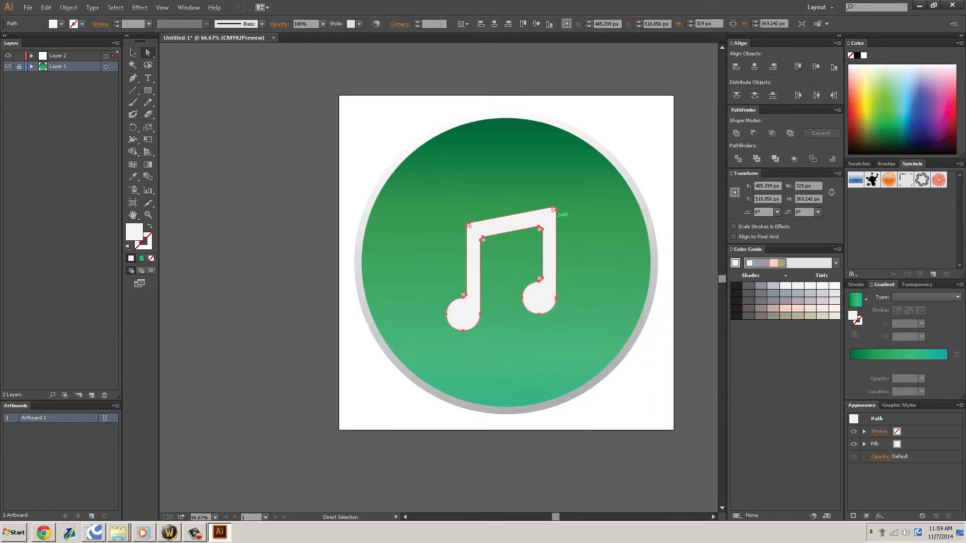
{"action": "key", "text": "ctrl"}
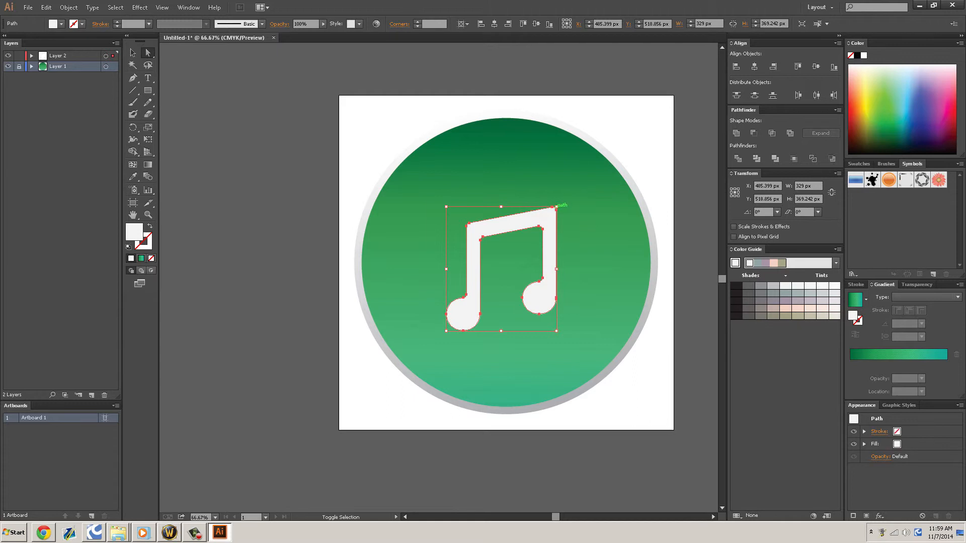
{"action": "left_click_drag", "start_coordinate": [557, 207], "coordinate": [506, 262]}
{"action": "left_click_drag", "start_coordinate": [506, 211], "coordinate": [569, 192]}
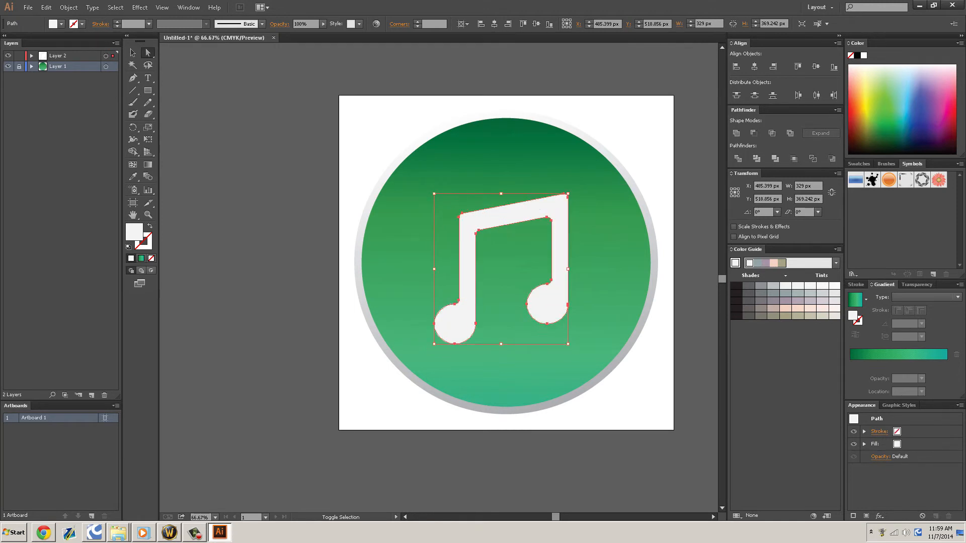
{"action": "key", "text": "ctrl+shift+a"}
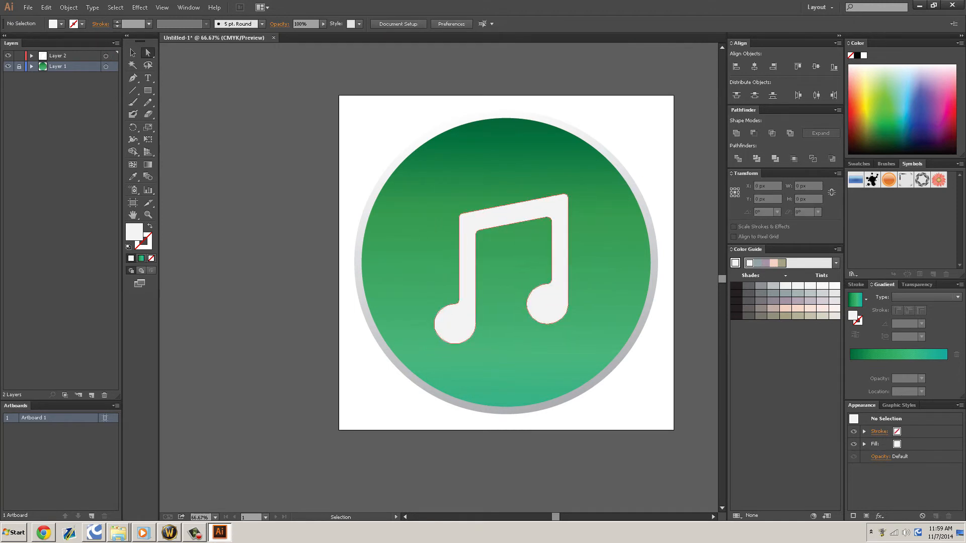
{"action": "left_click_drag", "start_coordinate": [553, 305], "coordinate": [557, 300]}
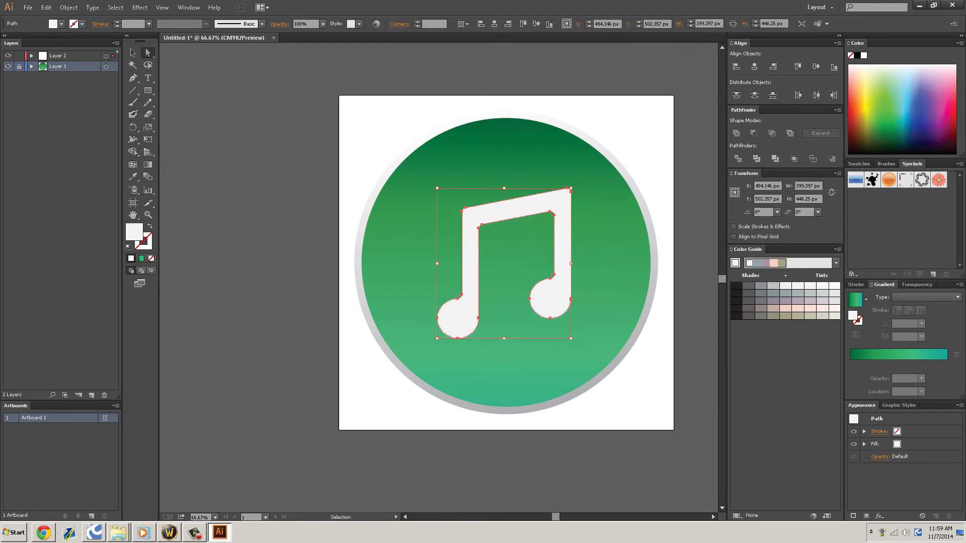
Undo the note's last move, center the note horizontally and vertically on the artboard, and deselect it.
{"action": "key", "text": "ctrl+z"}
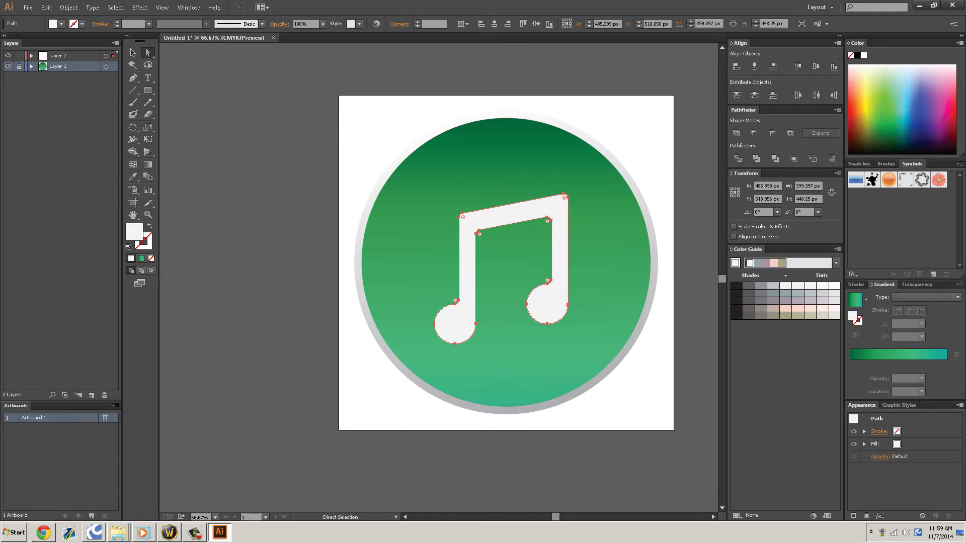
{"action": "left_click", "coordinate": [754, 67]}
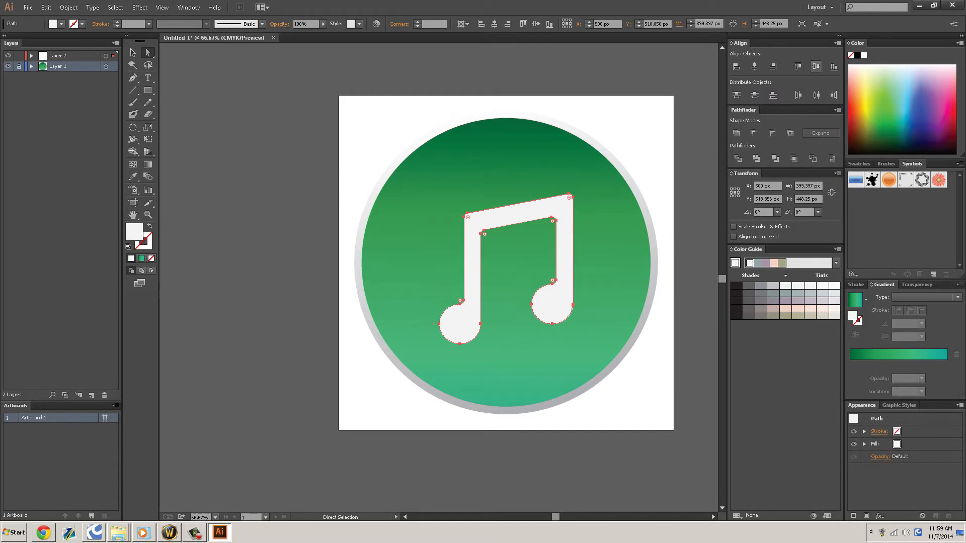
{"action": "left_click", "coordinate": [815, 67]}
{"action": "left_click", "coordinate": [561, 152]}
{"action": "scroll", "coordinate": [561, 153], "scroll_direction": "down", "scroll_amount": 2}
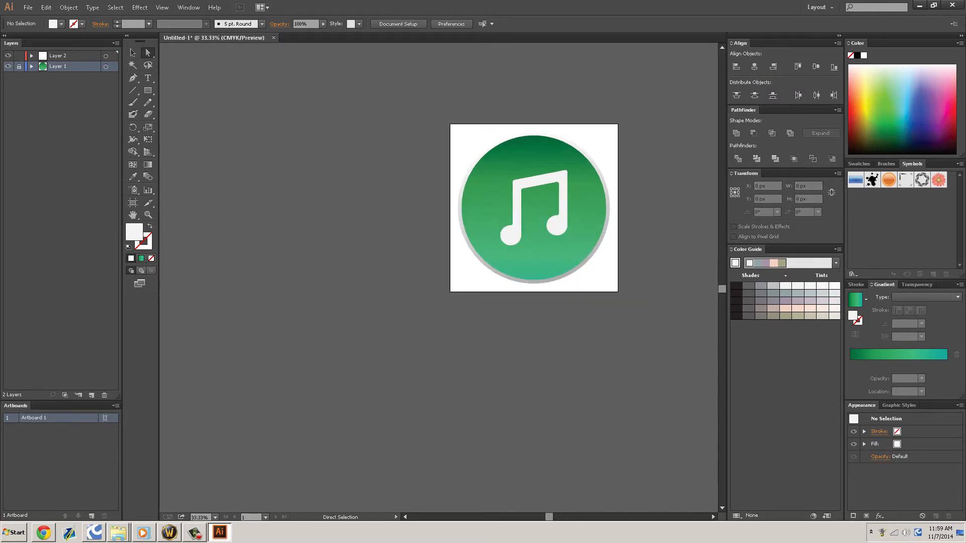
{"action": "scroll", "coordinate": [534, 208], "scroll_direction": "right", "scroll_amount": 9}
{"action": "scroll", "coordinate": [425, 208], "scroll_direction": "up", "scroll_amount": 5}
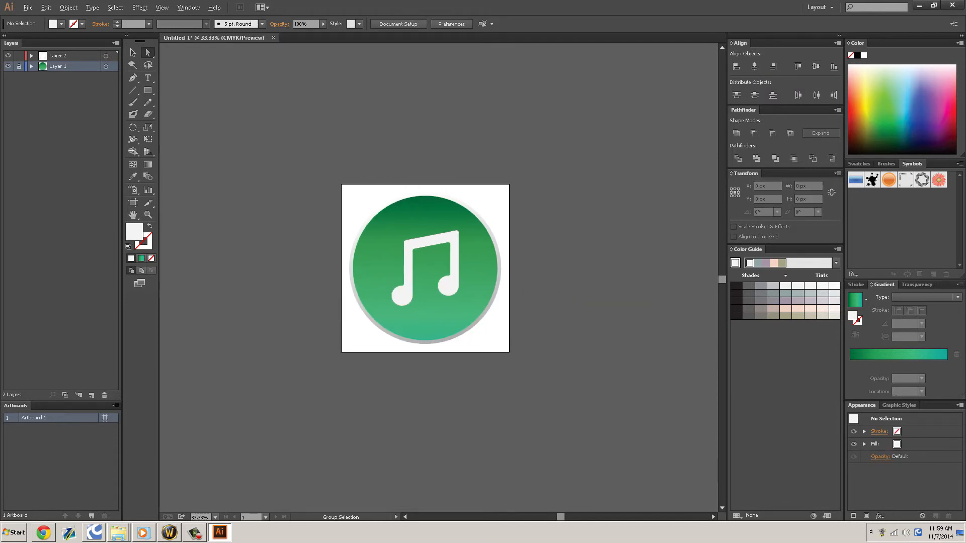
{"action": "scroll", "coordinate": [469, 288], "scroll_direction": "up", "scroll_amount": 4}
{"action": "scroll", "coordinate": [468, 288], "scroll_direction": "down", "scroll_amount": 2}
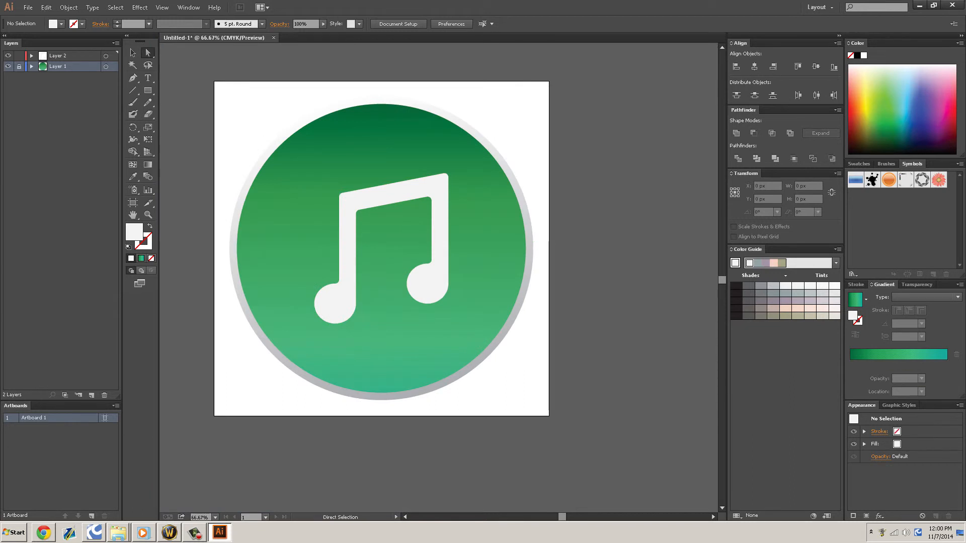
Add a second artboard to the document beside the finished green logo.
{"action": "left_click", "coordinate": [439, 237]}
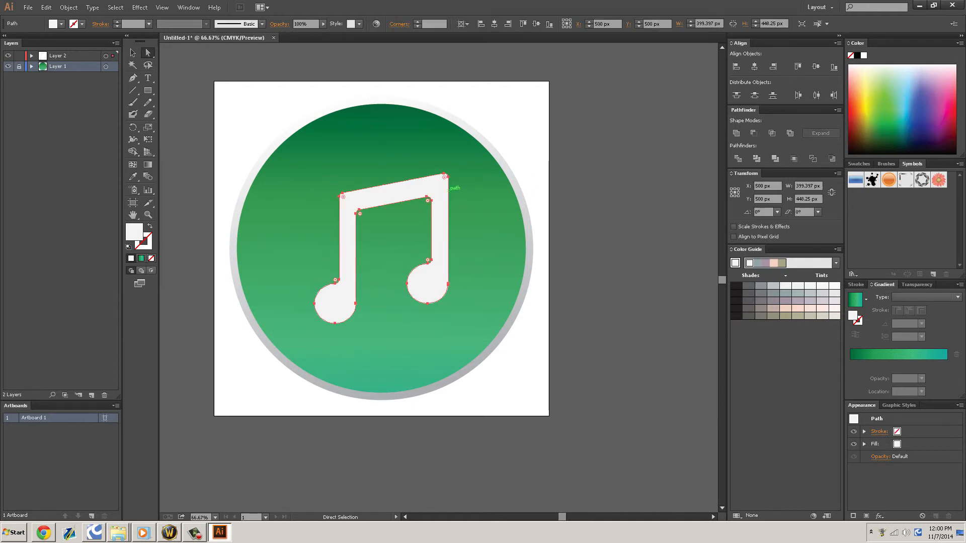
{"action": "left_click", "coordinate": [19, 56]}
{"action": "key", "text": "ctrl+z"}
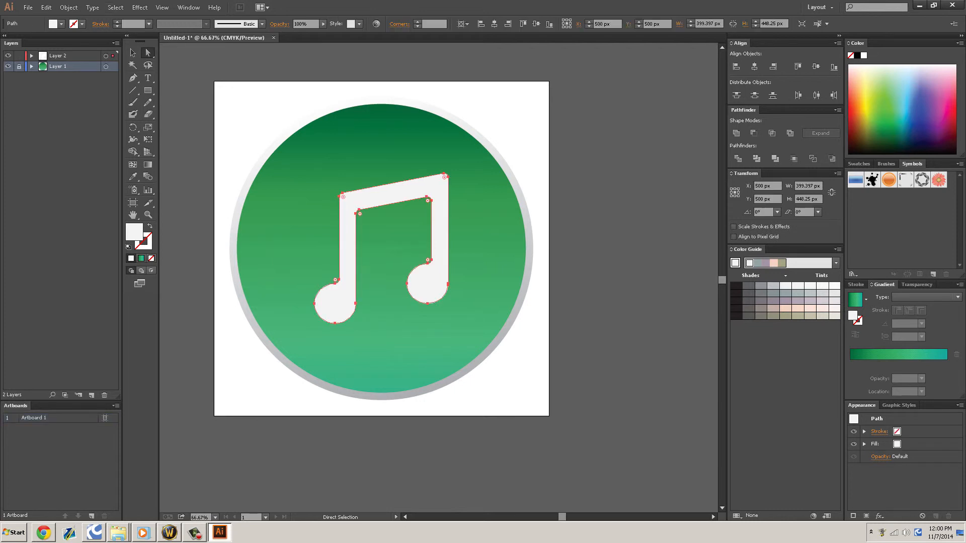
{"action": "left_click", "coordinate": [92, 517]}
Lock Layer 1 and Layer 2, and create a new layer above them.
{"action": "left_click", "coordinate": [19, 67]}
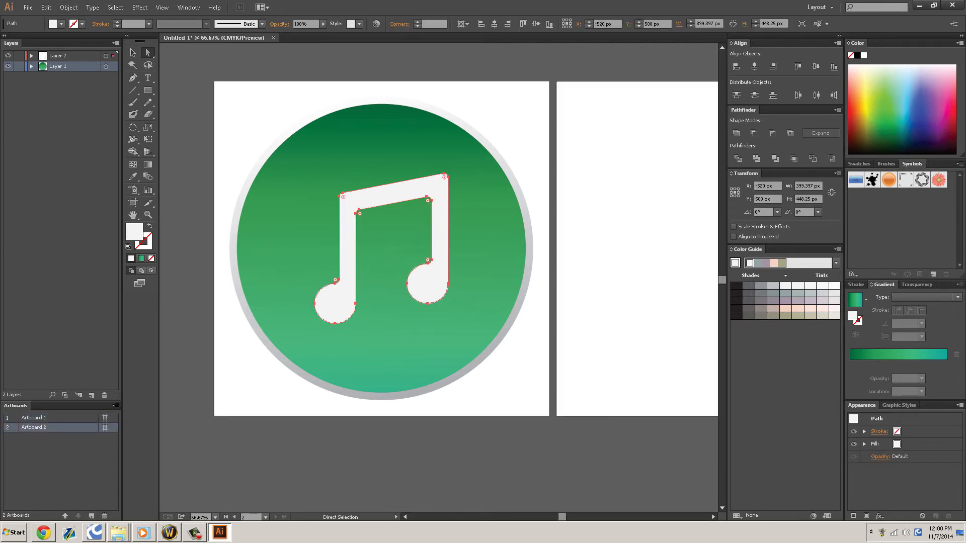
{"action": "left_click", "coordinate": [65, 56]}
{"action": "key", "text": "ctrl+a"}
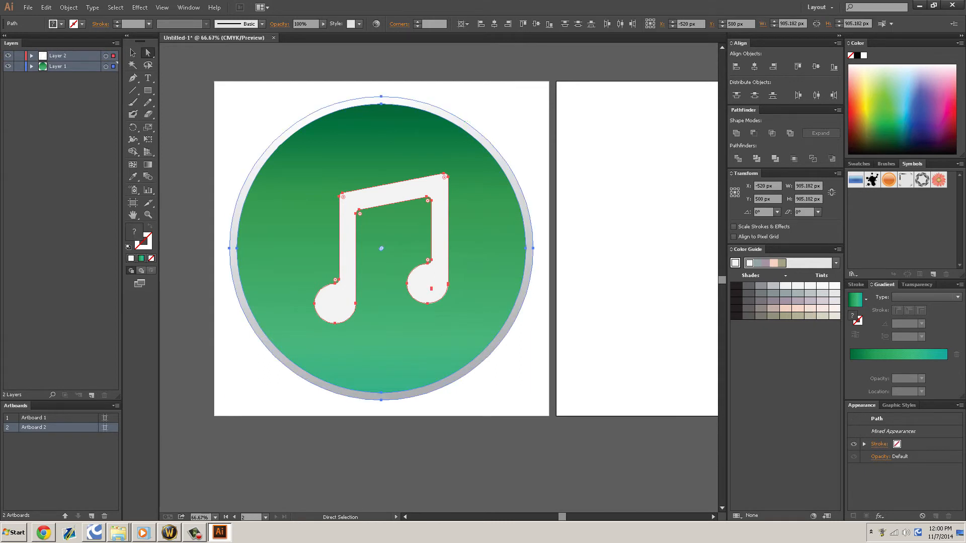
{"action": "key", "text": "a"}
{"action": "left_click_drag", "start_coordinate": [19, 56], "coordinate": [60, 51]}
{"action": "left_click", "coordinate": [92, 395]}
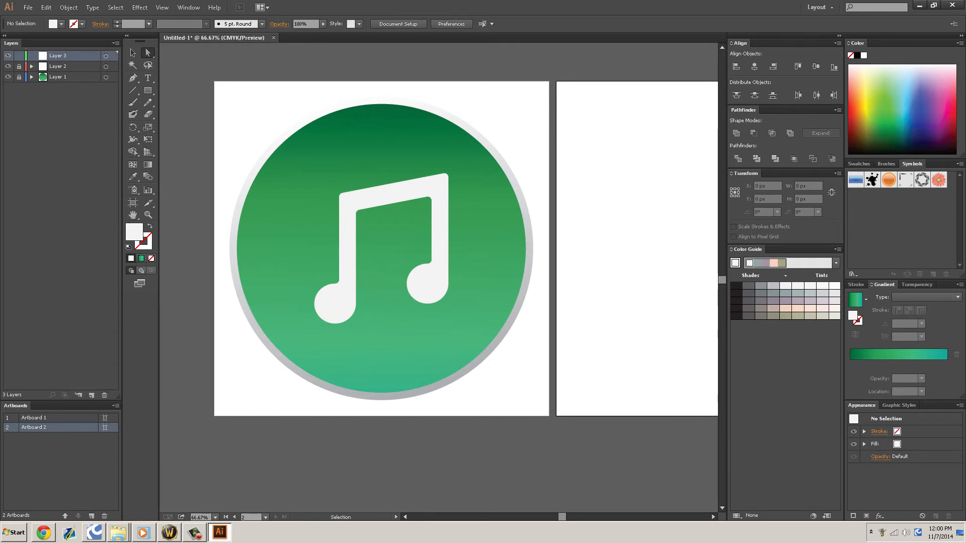
Copy all the logo artwork from the two lower layers, relock them, and paste the copy into the new layer.
{"action": "key", "text": "ctrl+v"}
{"action": "key", "text": "ctrl+z"}
{"action": "key", "text": "ctrl+a"}
{"action": "key", "text": "ctrl+v"}
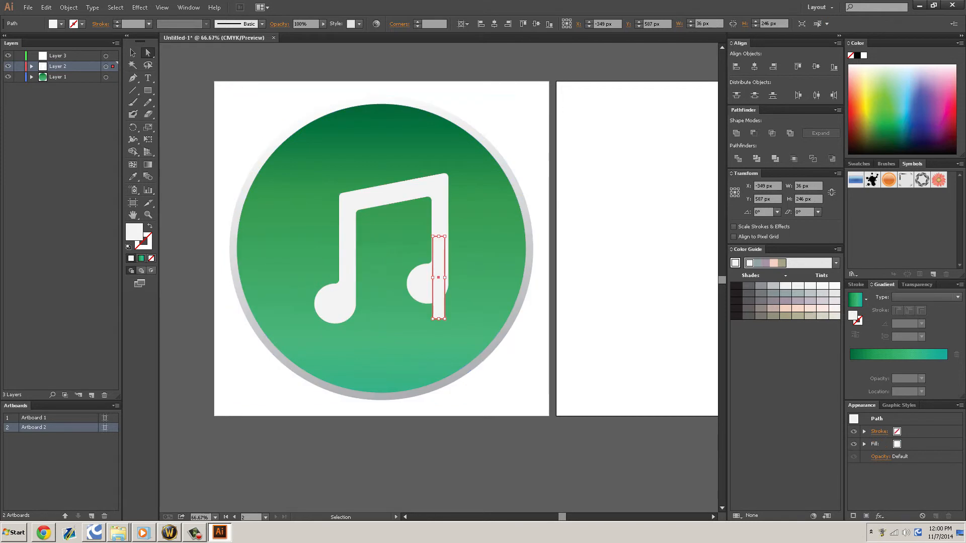
{"action": "key", "text": "ctrl+z"}
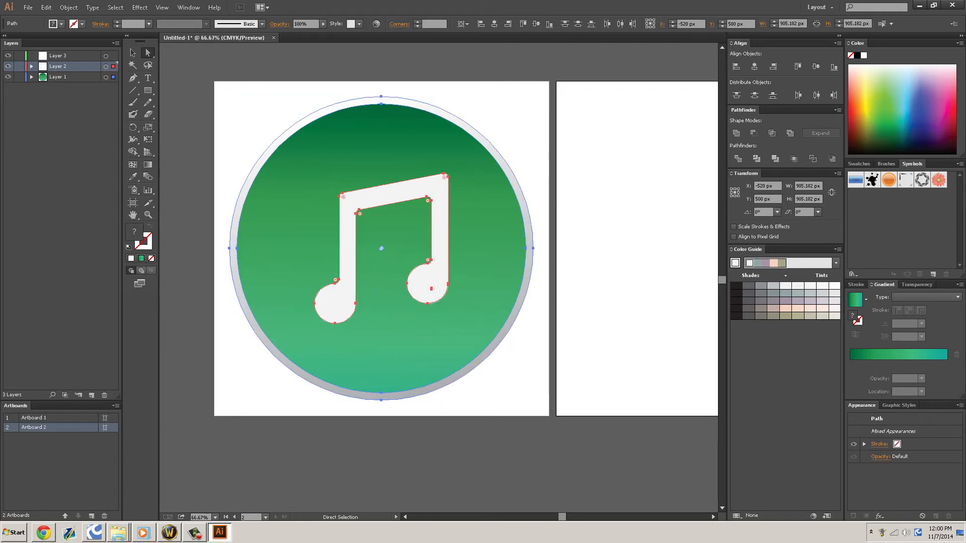
{"action": "key", "text": "ctrl+2"}
{"action": "scroll", "coordinate": [439, 279], "scroll_direction": "right", "scroll_amount": 20}
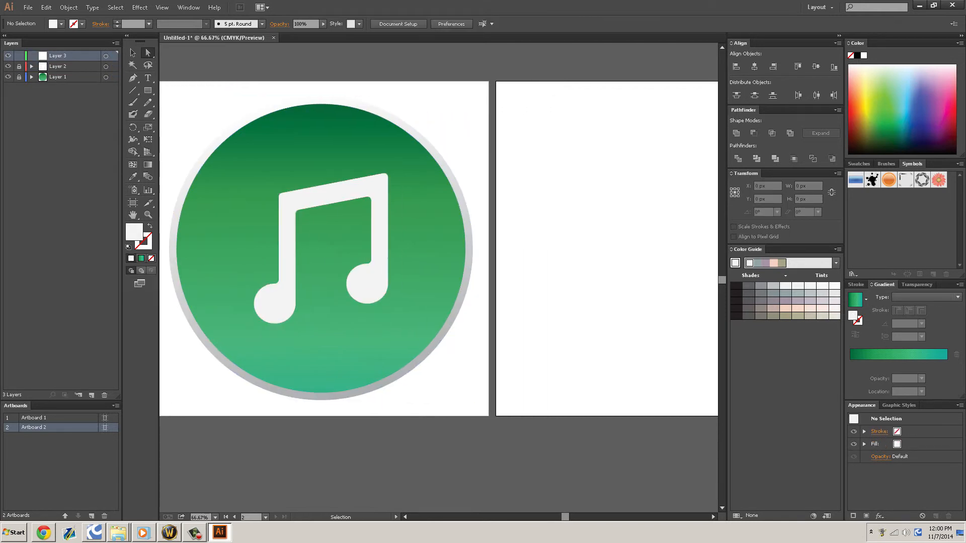
{"action": "key", "text": "ctrl+v"}
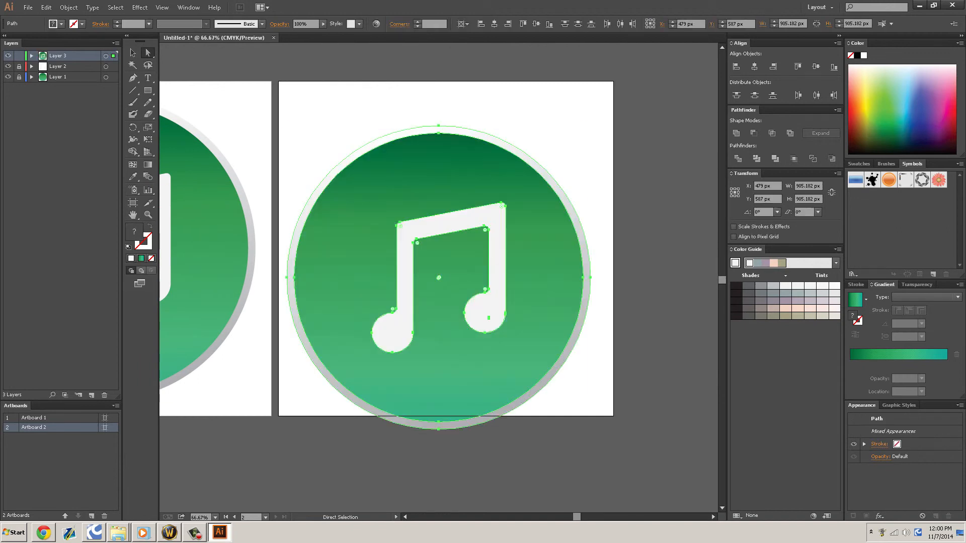
Center the pasted logo horizontally and vertically on the second artboard, and deselect it.
{"action": "left_click_drag", "start_coordinate": [544, 205], "coordinate": [540, 181]}
{"action": "left_click", "coordinate": [754, 67]}
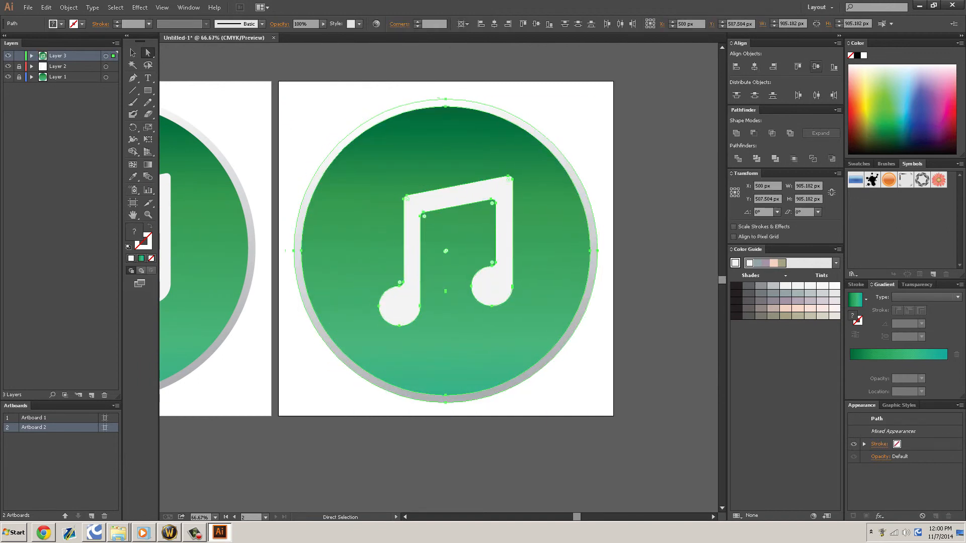
{"action": "left_click", "coordinate": [816, 66]}
{"action": "left_click", "coordinate": [649, 201]}
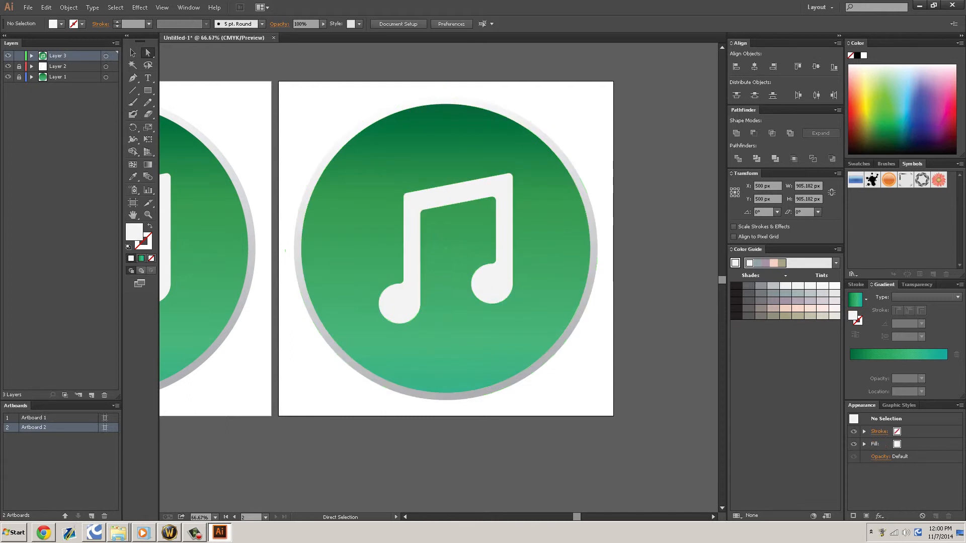
Recolor the copied inner circle's first gradient stop deep pink and its second stop C=15 M=100 Y=90 K=10 red.
{"action": "left_click", "coordinate": [546, 246]}
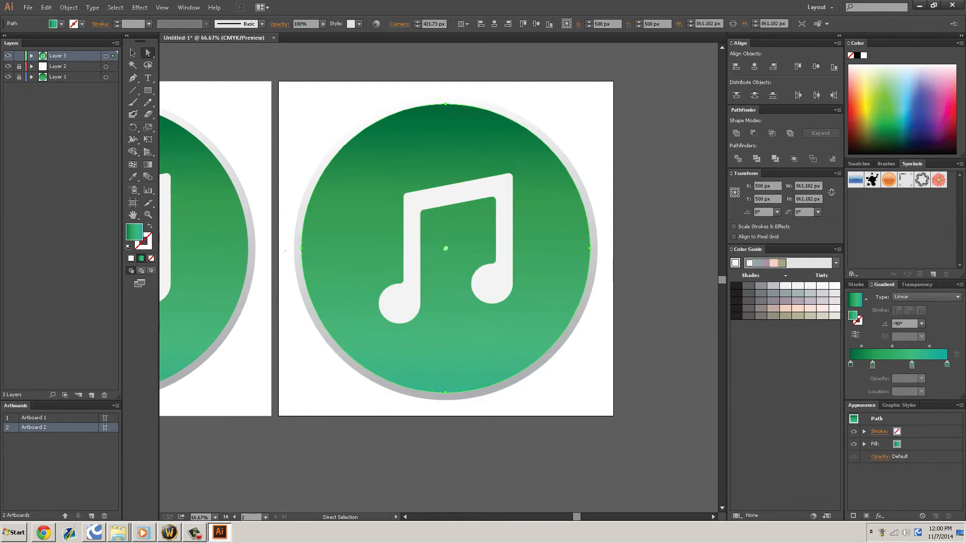
{"action": "double_click", "coordinate": [850, 365]}
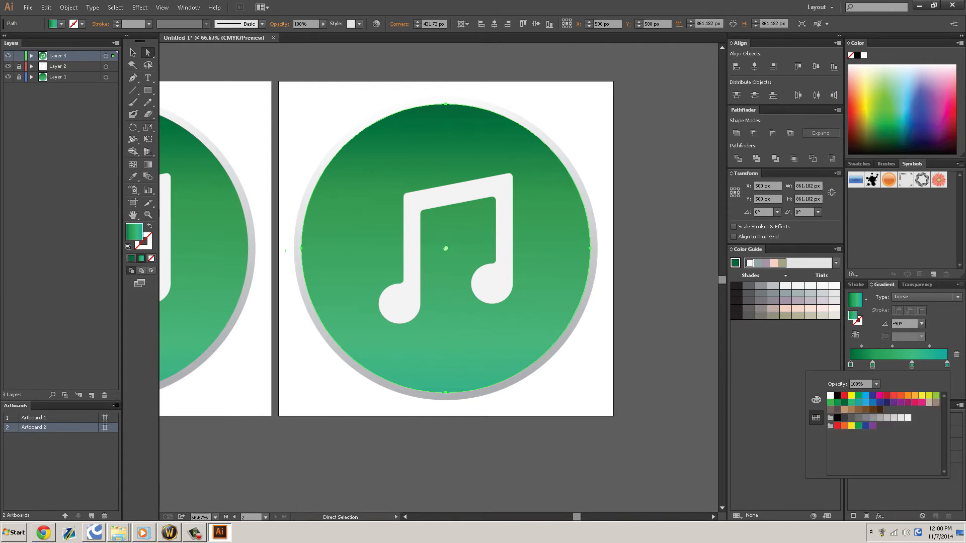
{"action": "left_click", "coordinate": [915, 402]}
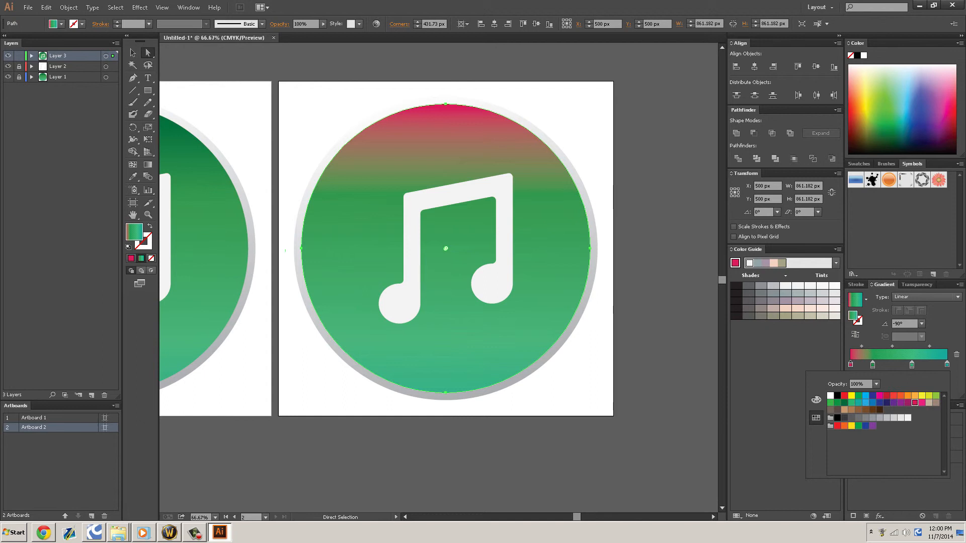
{"action": "double_click", "coordinate": [872, 365]}
{"action": "left_click", "coordinate": [922, 403]}
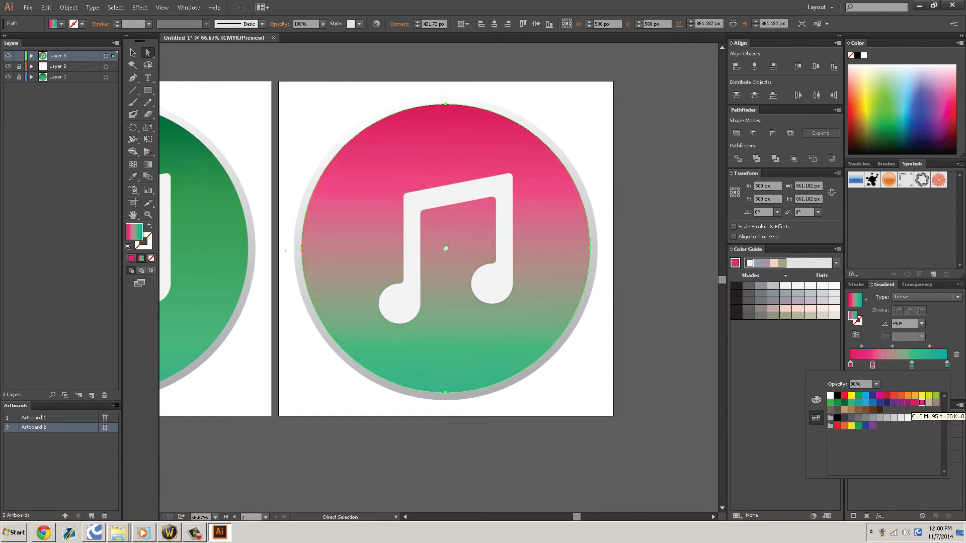
{"action": "left_click", "coordinate": [886, 395]}
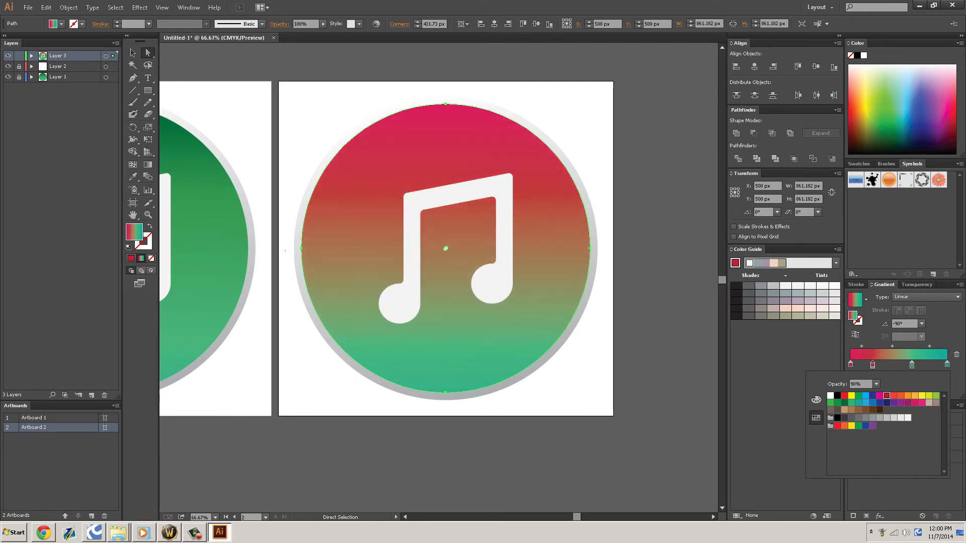
Change the third stop of the circle's gradient to the dark magenta swatch.
{"action": "left_click", "coordinate": [912, 365]}
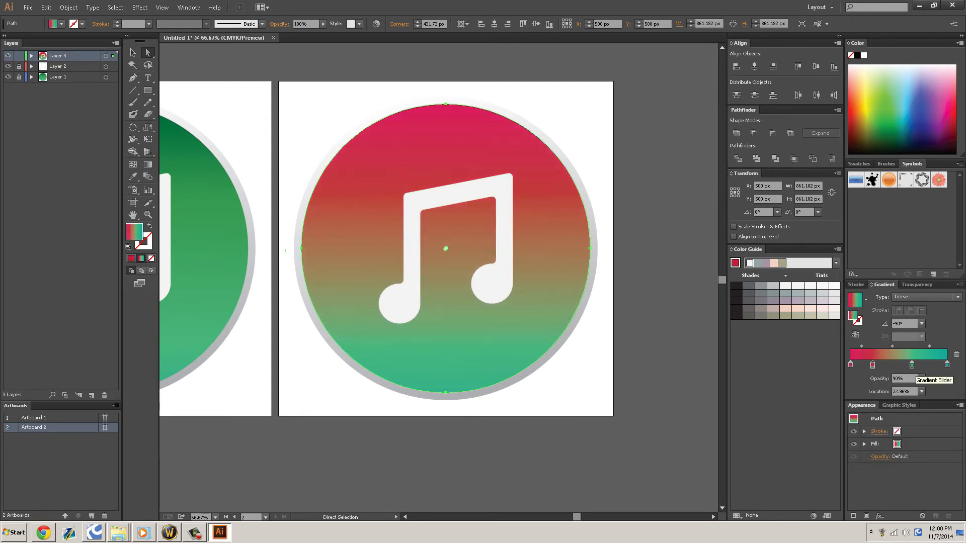
{"action": "double_click", "coordinate": [912, 365]}
{"action": "left_click", "coordinate": [912, 364]}
{"action": "double_click", "coordinate": [911, 365]}
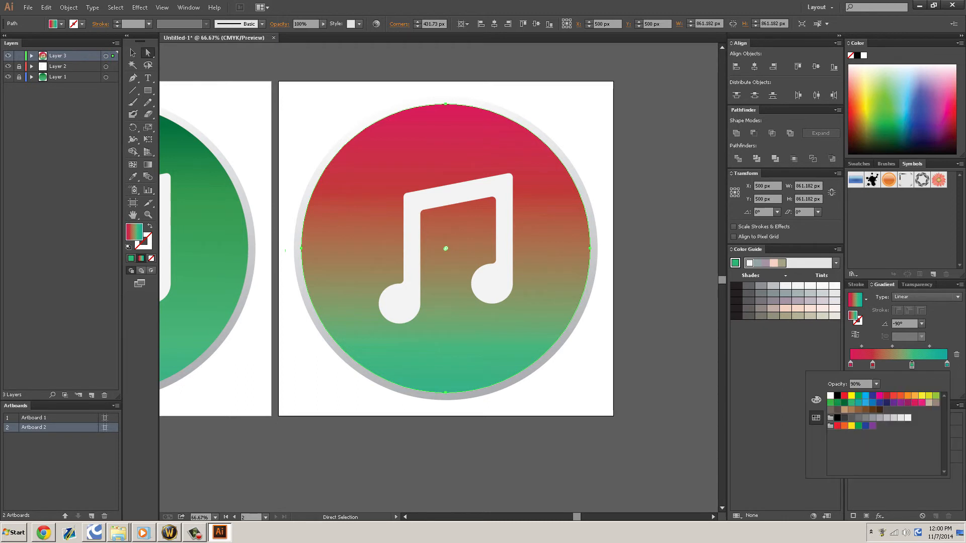
{"action": "left_click", "coordinate": [908, 403]}
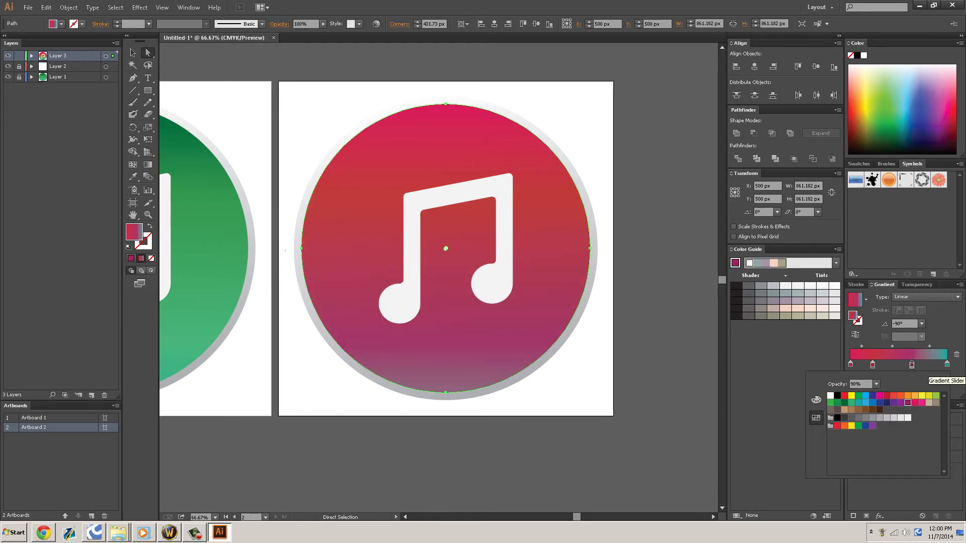
Try the C=15 M=100 Y=90 K=10 red swatch on the gradient's last stop.
{"action": "left_click", "coordinate": [947, 365]}
{"action": "double_click", "coordinate": [947, 365]}
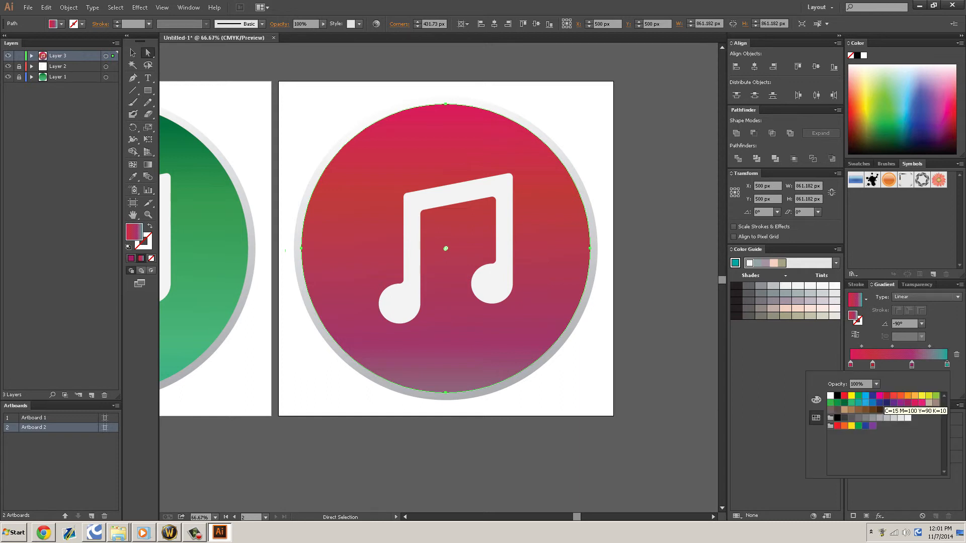
{"action": "left_click", "coordinate": [886, 396]}
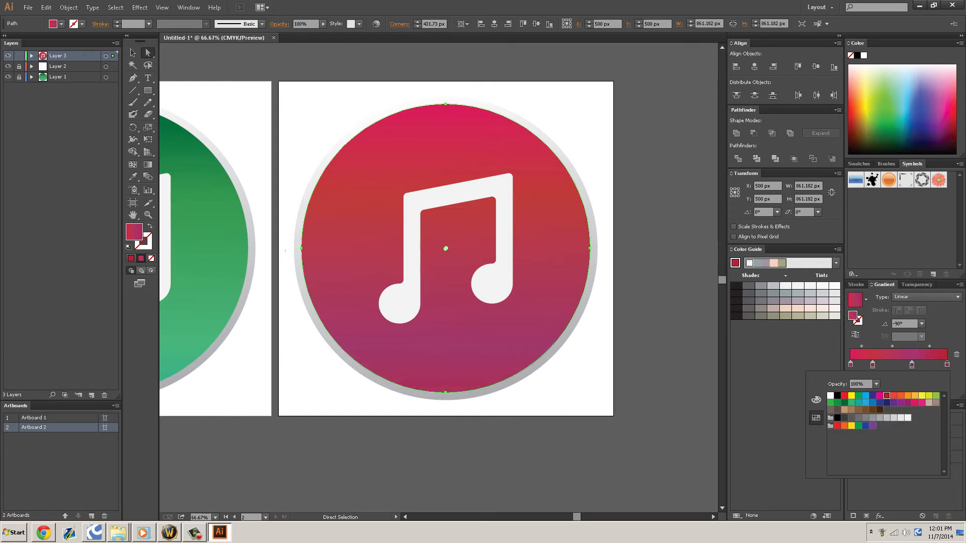
{"action": "left_click", "coordinate": [44, 532]}
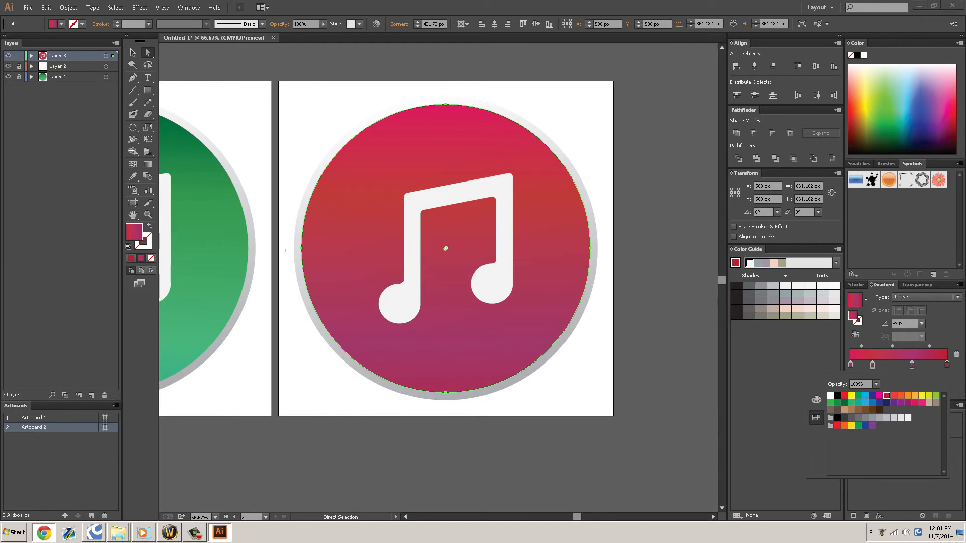
{"action": "left_click", "coordinate": [44, 532]}
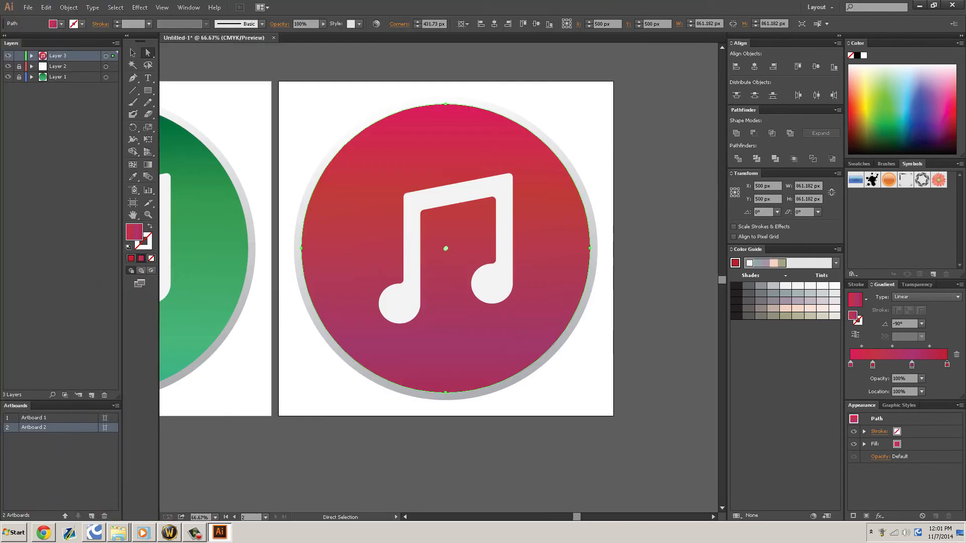
Change the last stop of the circle's gradient to the orange swatch.
{"action": "double_click", "coordinate": [947, 365]}
{"action": "key", "text": "Escape"}
{"action": "double_click", "coordinate": [946, 365]}
{"action": "double_click", "coordinate": [947, 365]}
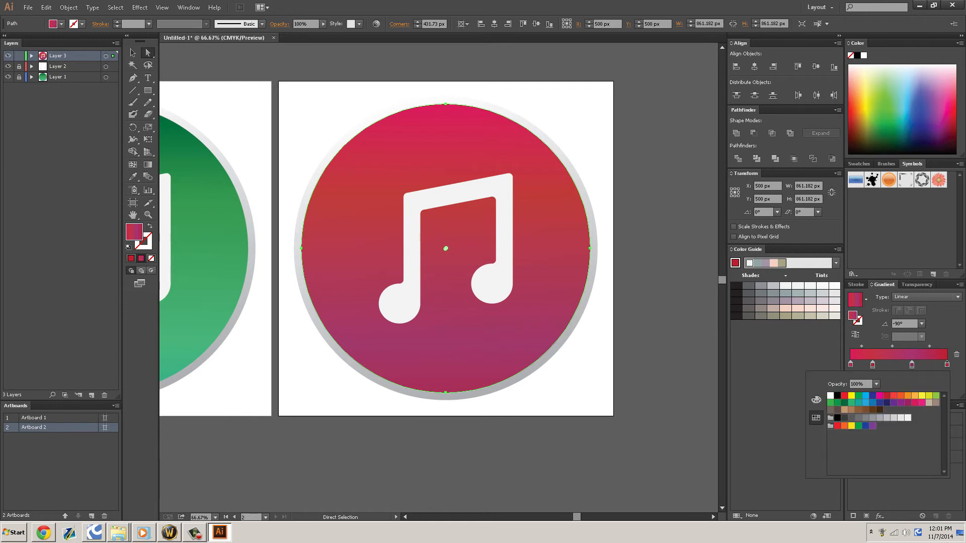
{"action": "left_click", "coordinate": [901, 396]}
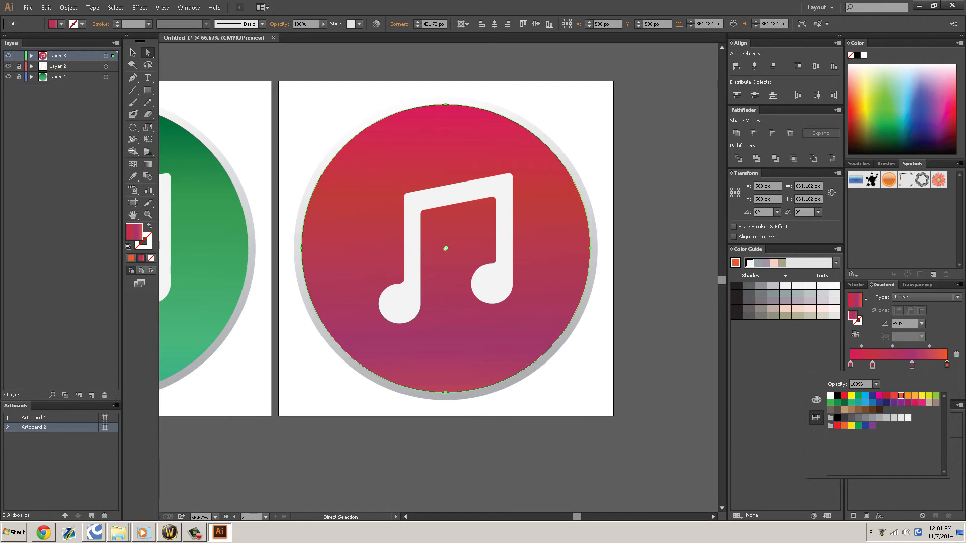
{"action": "key", "text": "Escape"}
Shift the gradient upward to start above the circle with the Gradient tool, set the magenta stop's opacity to 80%, and deselect everything.
{"action": "key", "text": "g"}
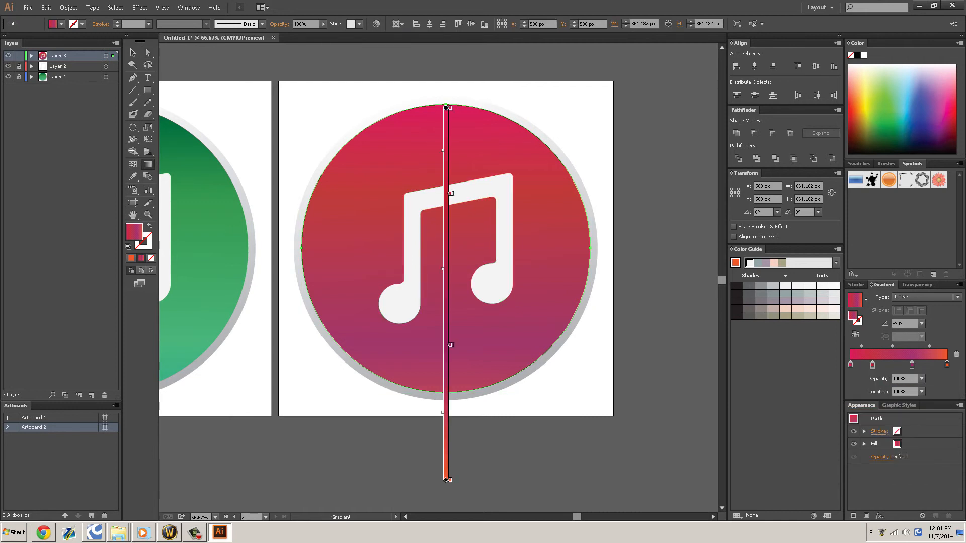
{"action": "left_click_drag", "start_coordinate": [446, 108], "coordinate": [446, 57]}
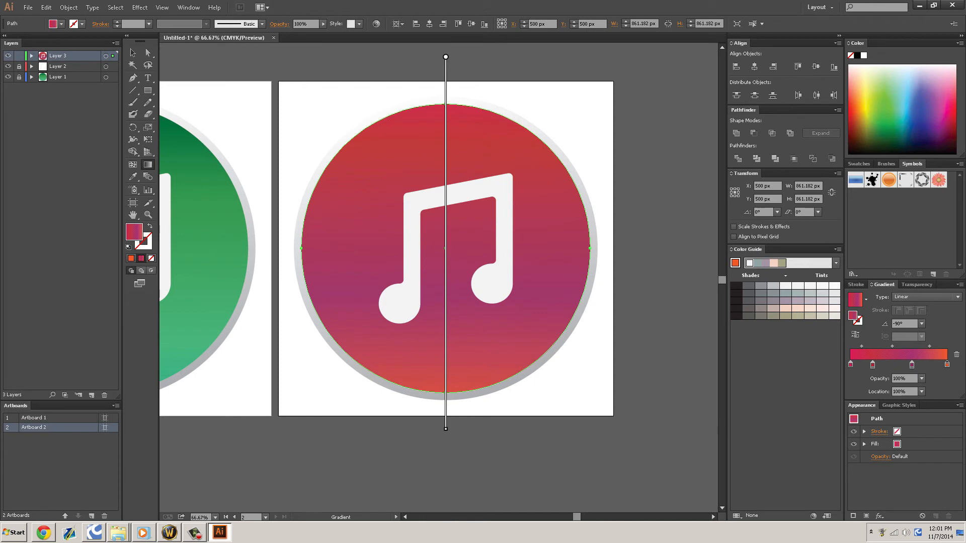
{"action": "left_click", "coordinate": [912, 366]}
{"action": "left_click", "coordinate": [921, 379]}
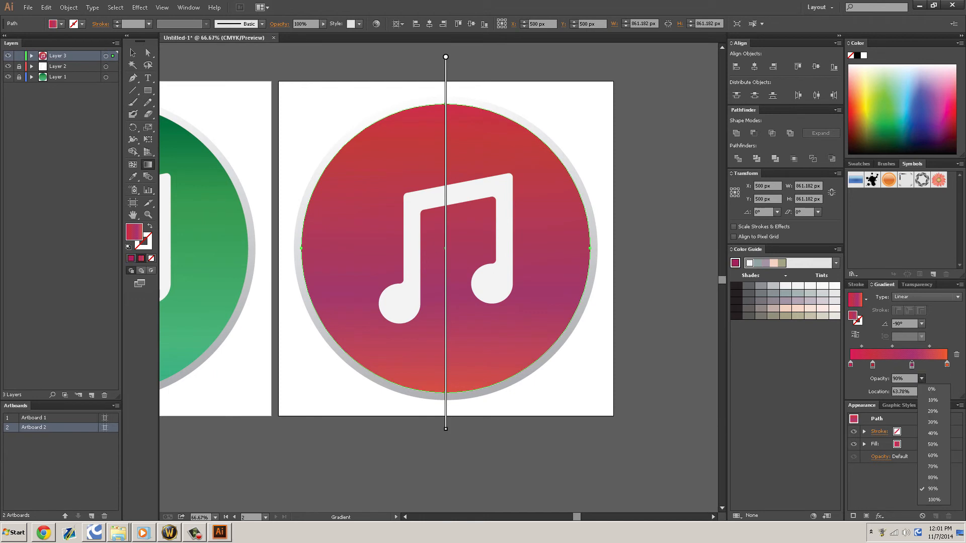
{"action": "left_click", "coordinate": [933, 478]}
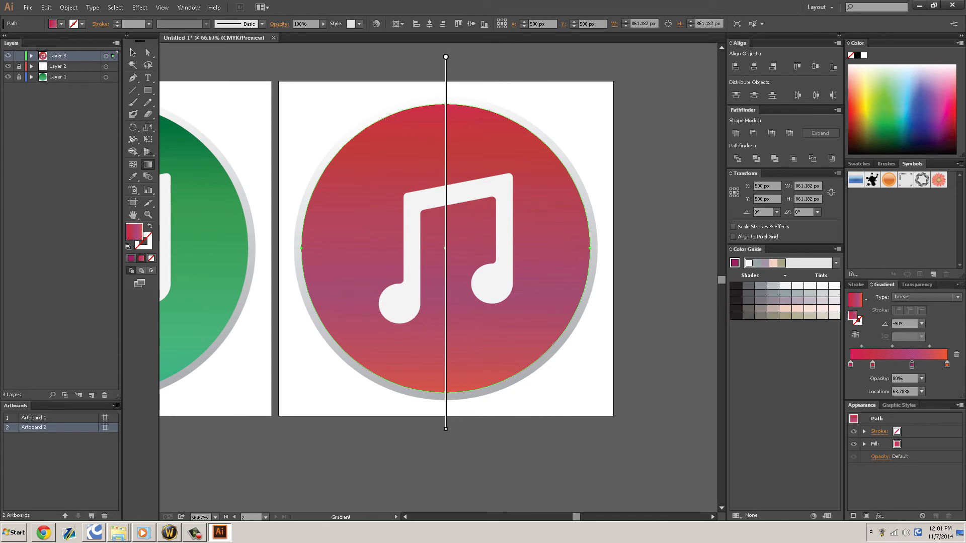
{"action": "key", "text": "ctrl+minus"}
{"action": "key", "text": "ctrl+shift+a"}
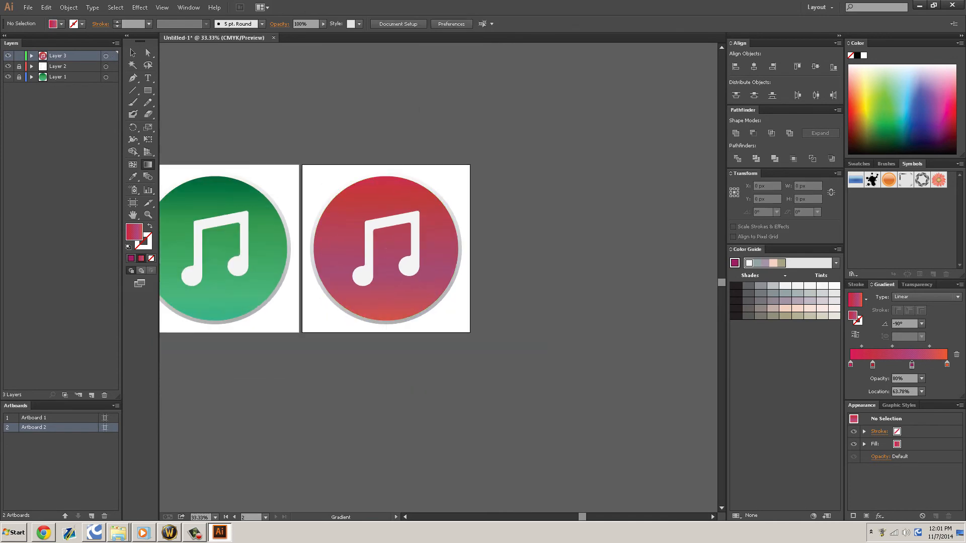
Compare the red-magenta-orange logo with the reference iTunes icon on the iCreate page in Chrome, returning to Illustrator.
{"action": "key", "text": "alt+Tab"}
{"action": "key", "text": "alt+Tab"}
{"action": "key", "text": "alt+Tab"}
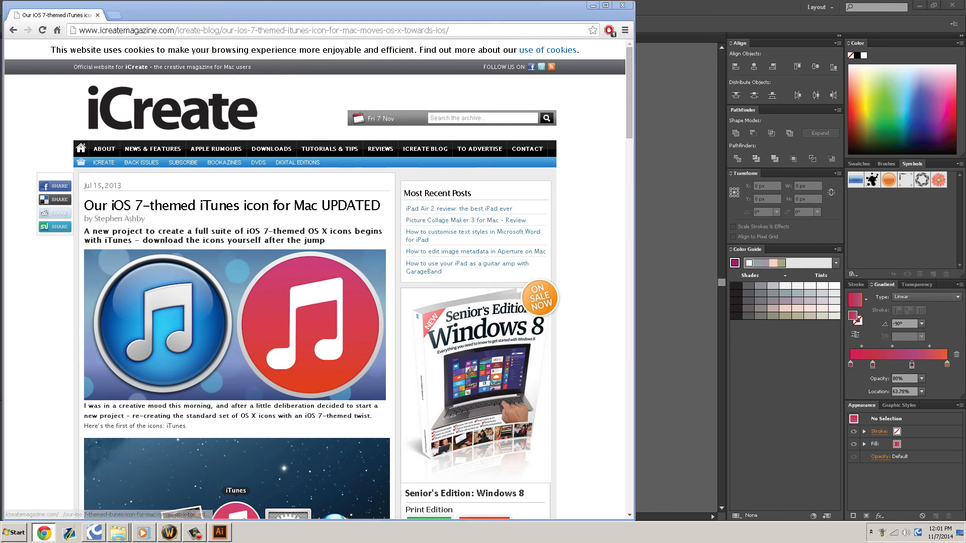
{"action": "key", "text": "alt+Tab"}
{"action": "scroll", "coordinate": [188, 104], "scroll_direction": "up", "scroll_amount": 2}
{"action": "scroll", "coordinate": [228, 118], "scroll_direction": "down", "scroll_amount": 2}
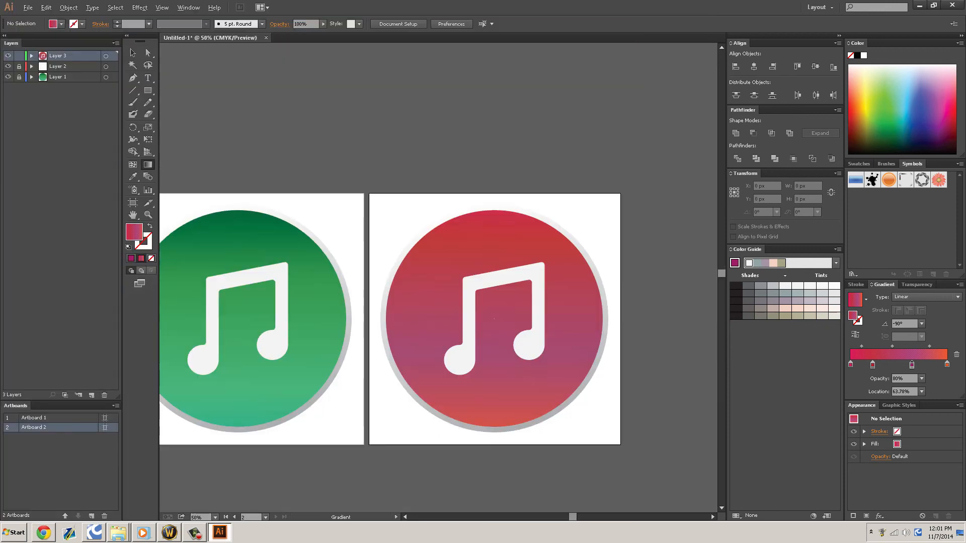
{"action": "left_click", "coordinate": [28, 8]}
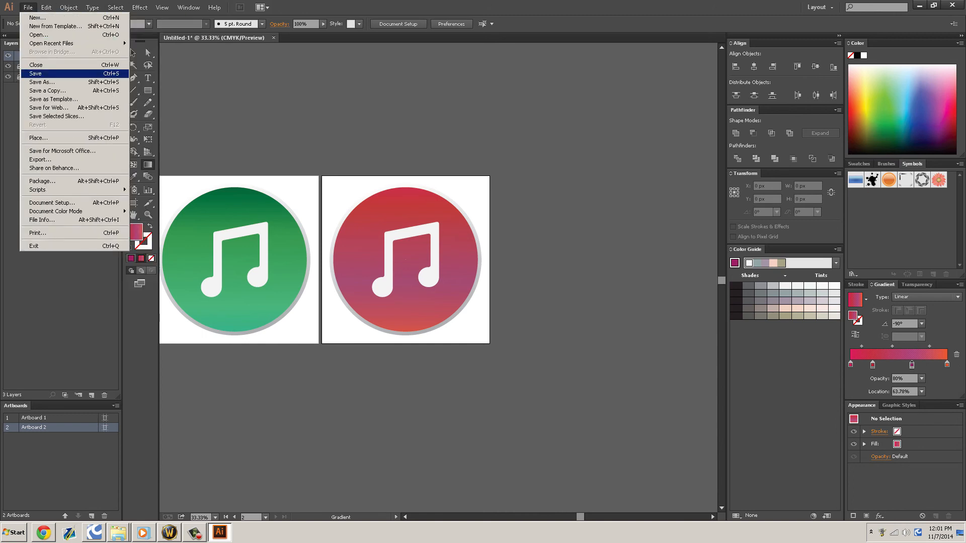
{"action": "key", "text": "Escape"}
{"action": "scroll", "coordinate": [405, 260], "scroll_direction": "right", "scroll_amount": 2}
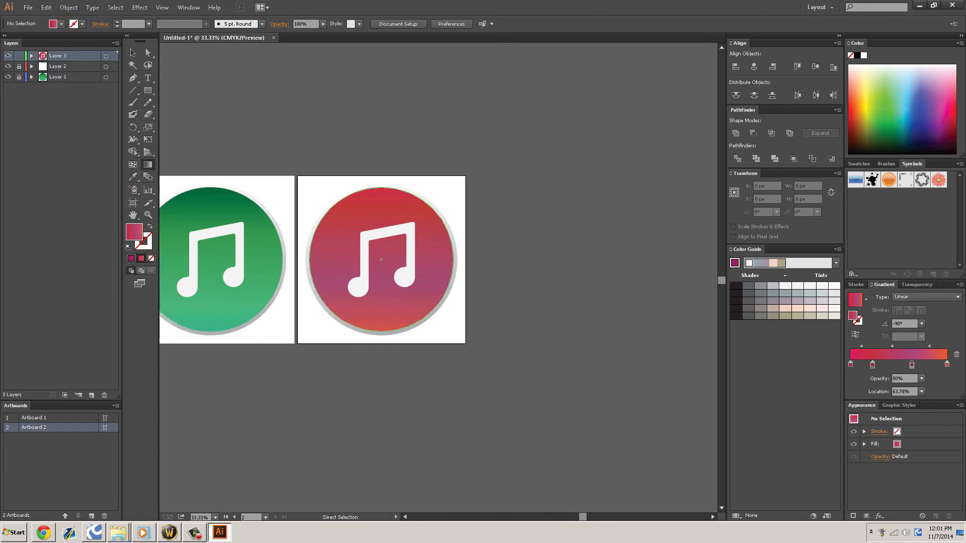
{"action": "scroll", "coordinate": [405, 260], "scroll_direction": "left", "scroll_amount": 6}
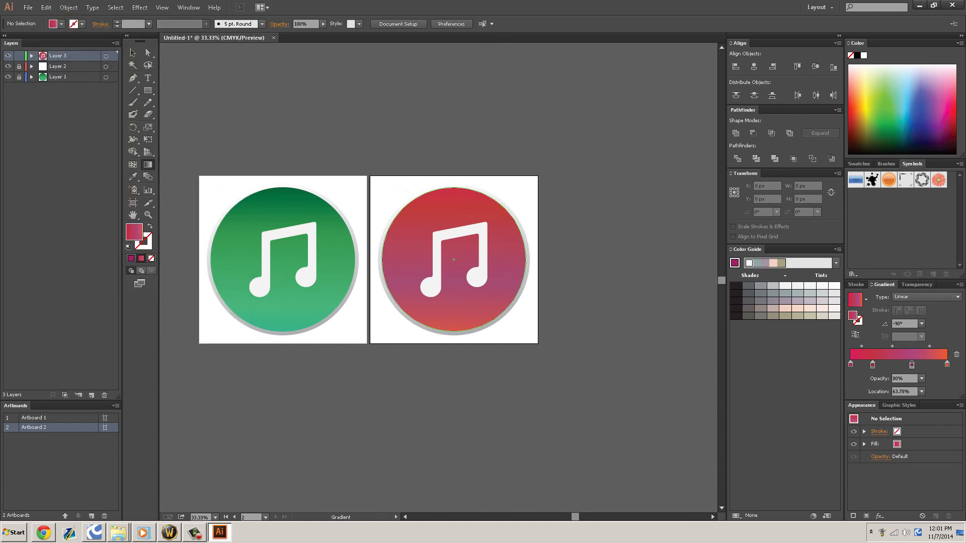
{"action": "key", "text": "alt+Tab"}
{"action": "key", "text": "alt+Tab"}
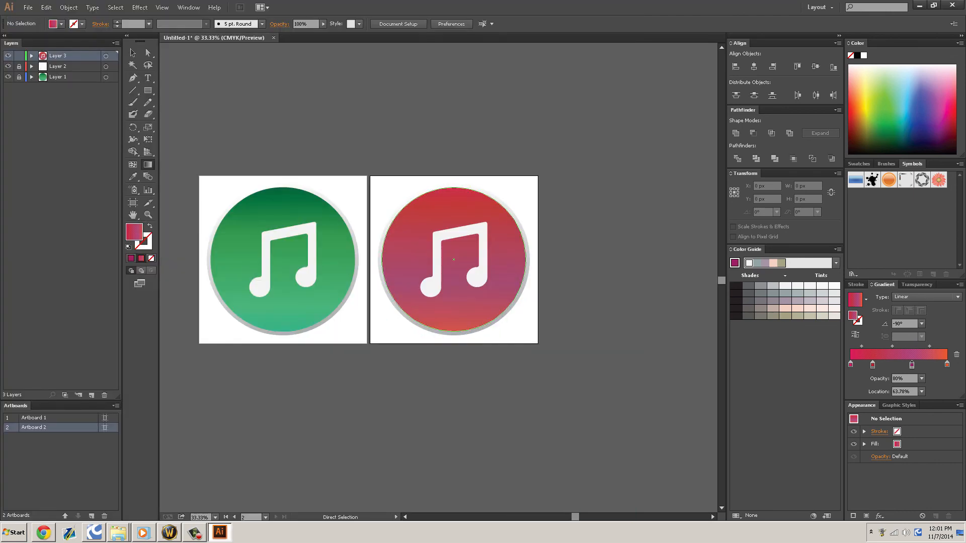